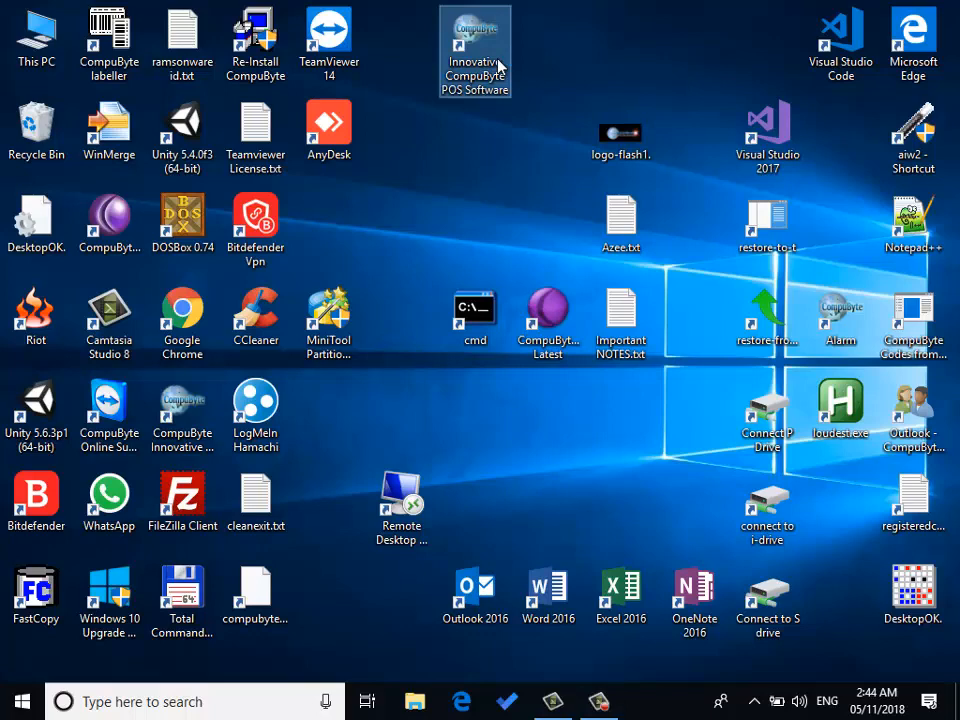
Step: Launch the Innovative CompuByte POS Software and open its Parameters settings, entering the level 10 password
double_click(499, 66)
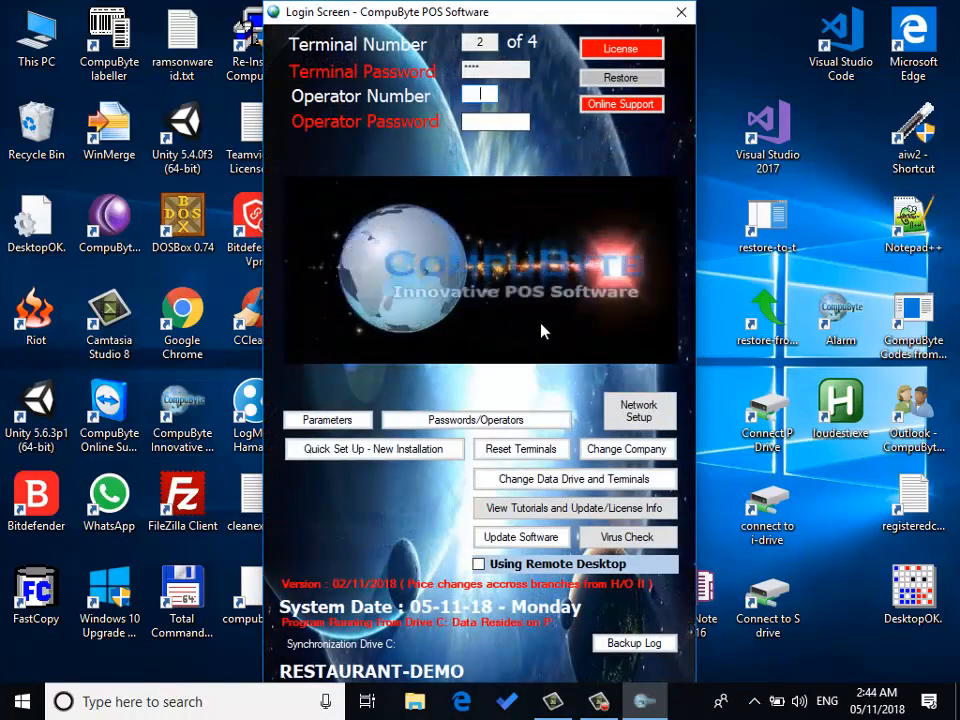
left_click(350, 424)
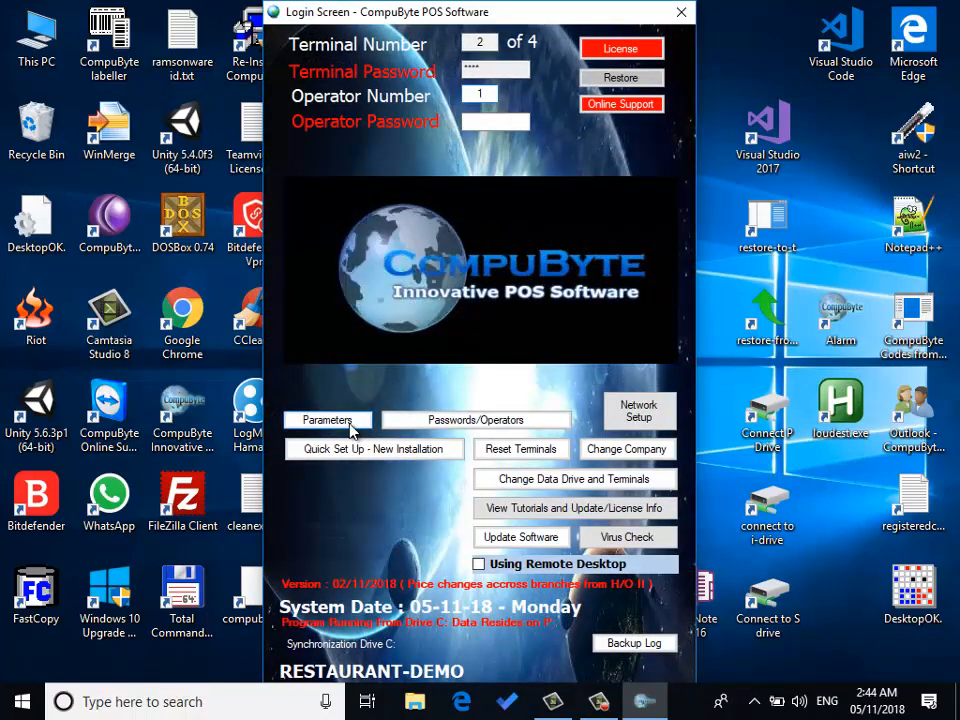
type("****")
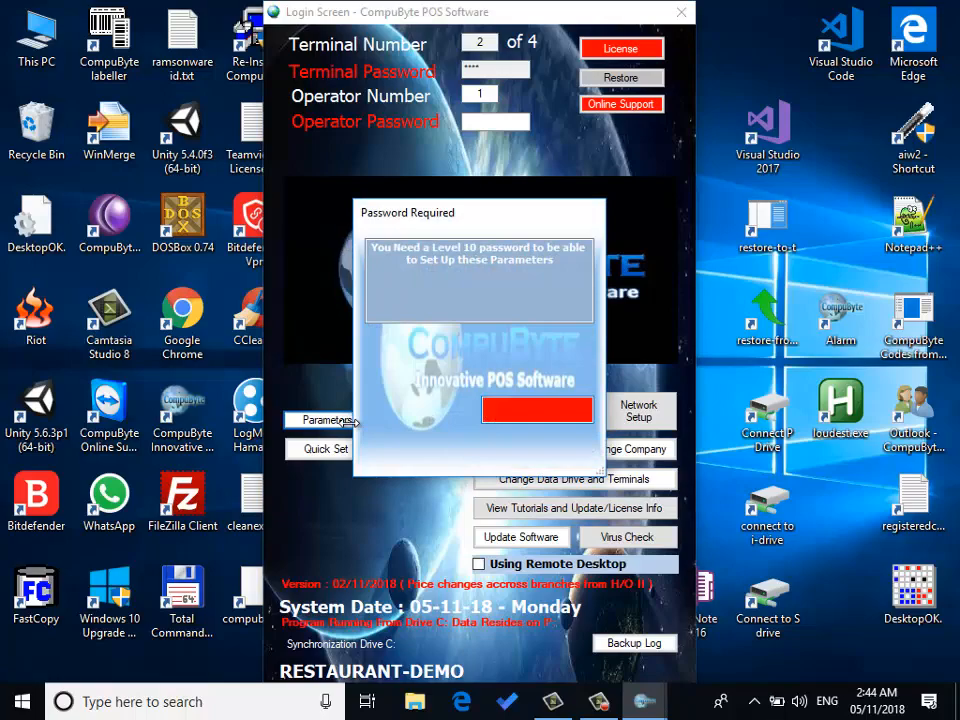
key("Return")
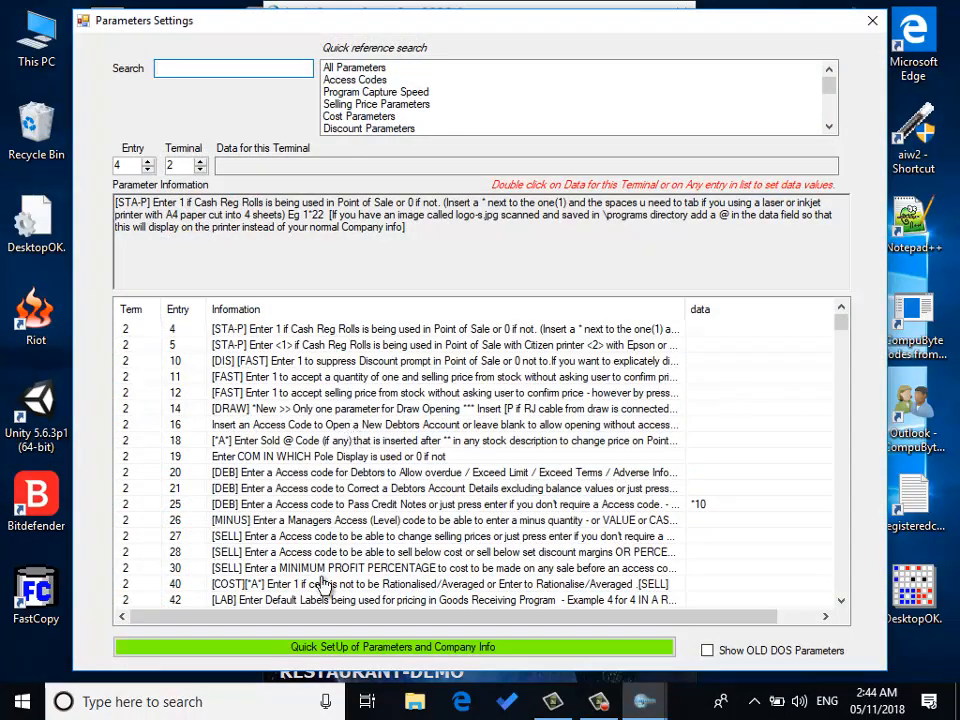
Step: Open the quick company setup and try to apply the TakeAways/Restaurant - Recipe(Bill of Materials) store type
left_click(343, 652)
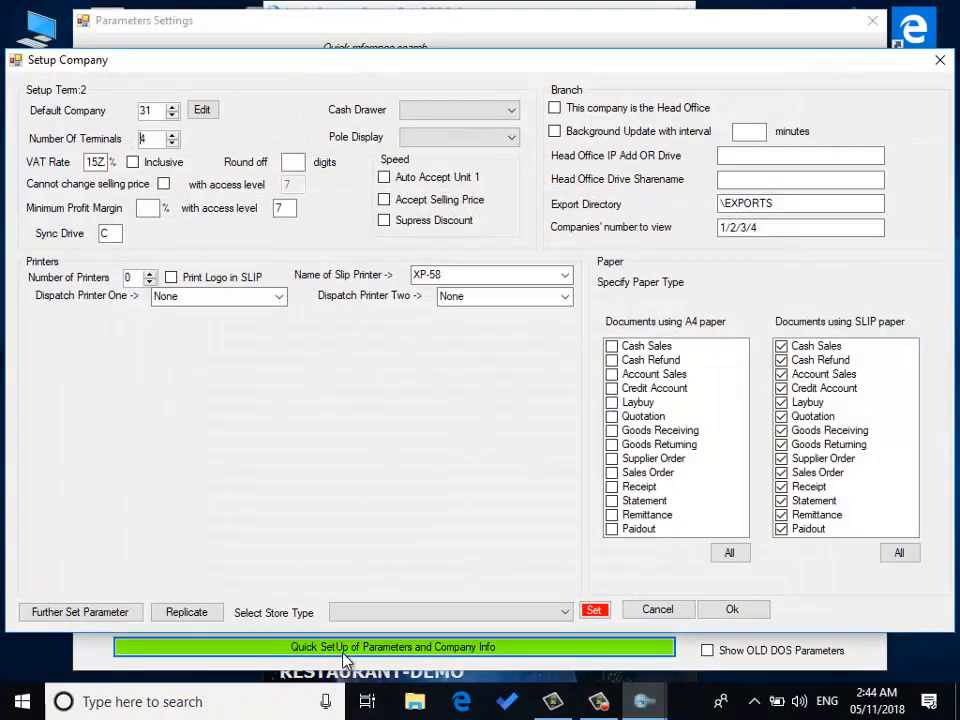
left_click(565, 611)
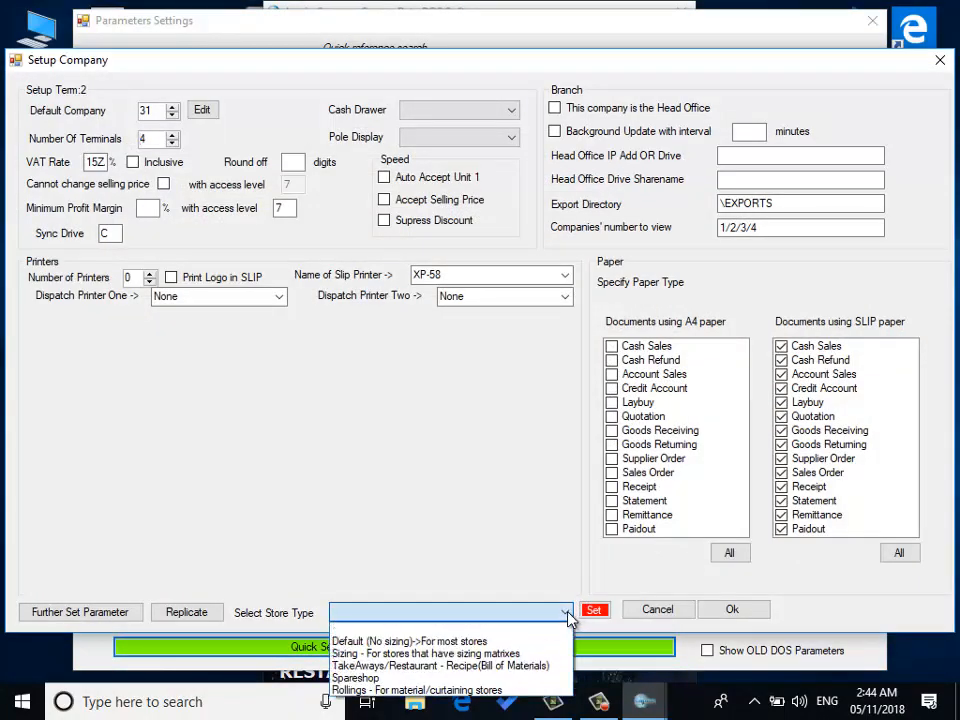
left_click(498, 668)
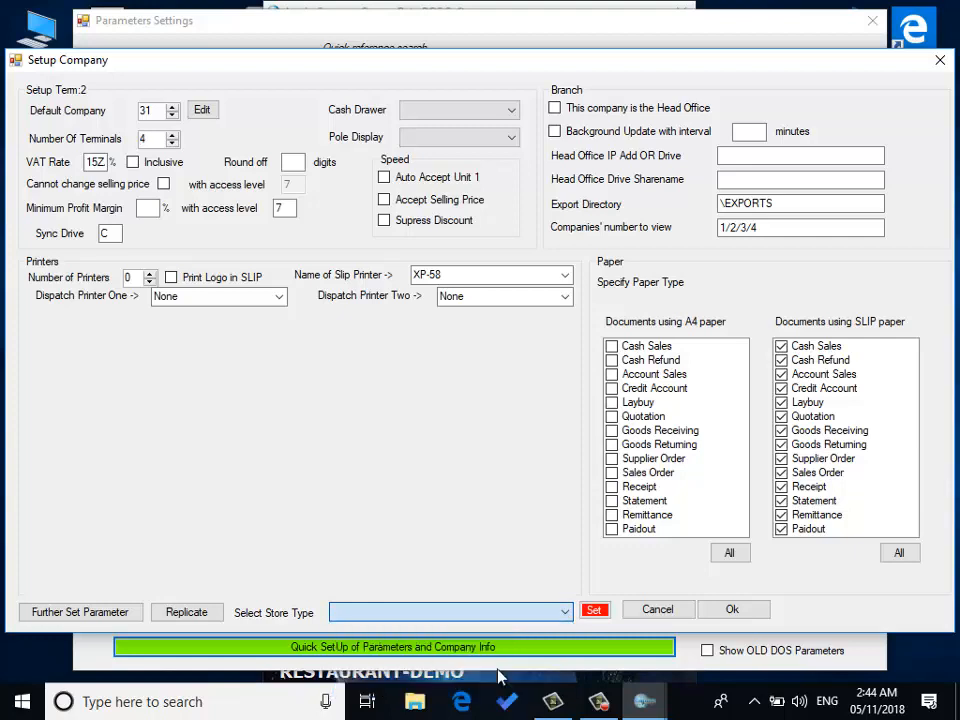
left_click(594, 613)
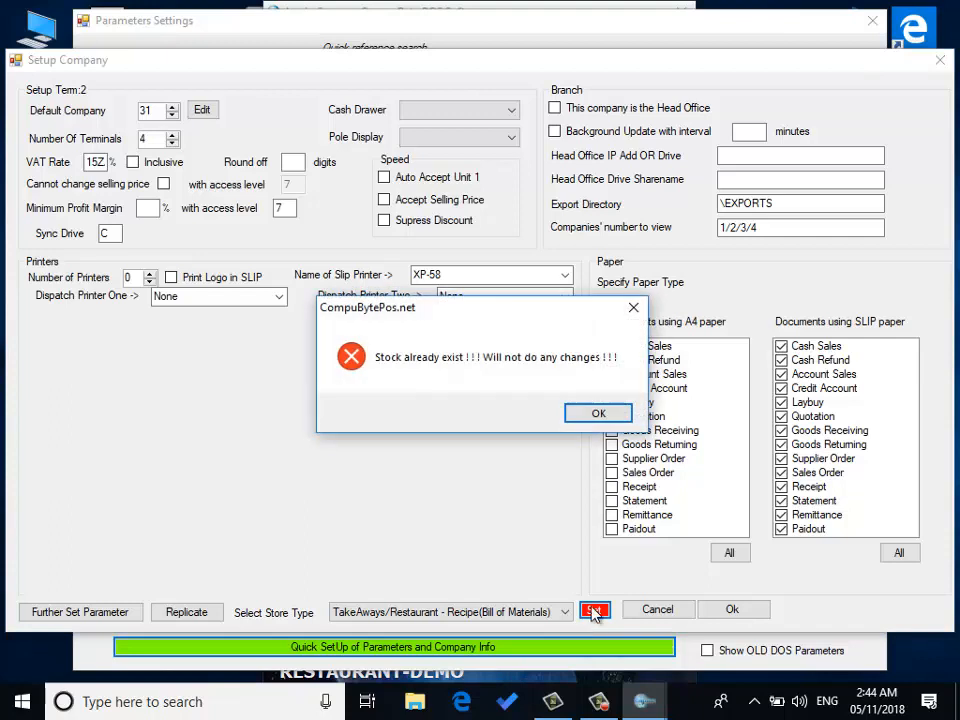
left_click(609, 419)
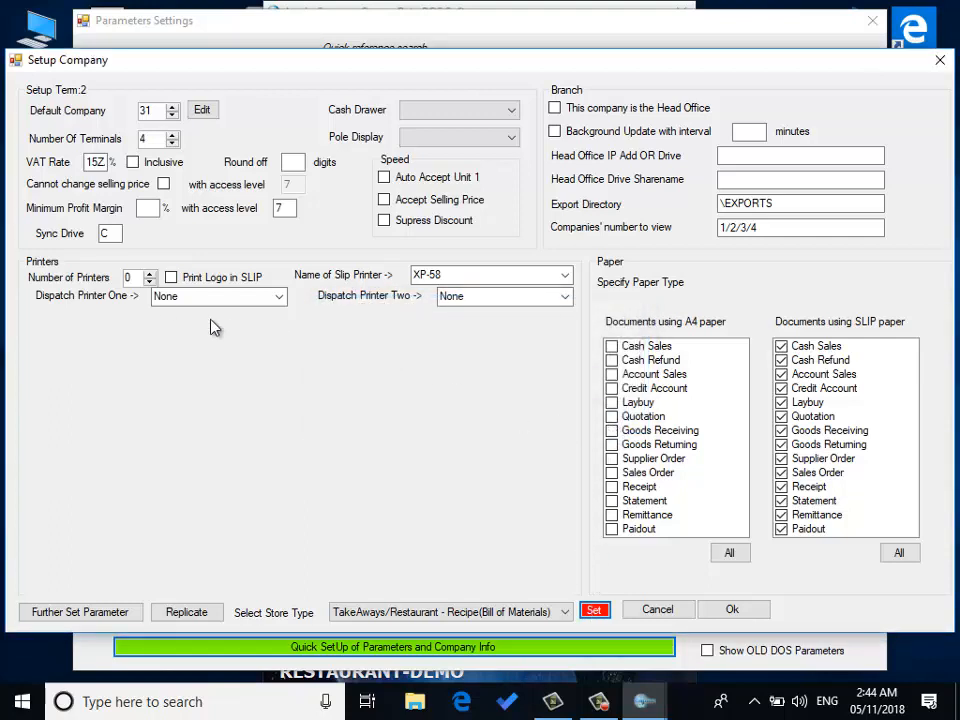
Step: Configure one printer on LPT4 with all documents on slip paper, and save the company setup
left_click(150, 278)
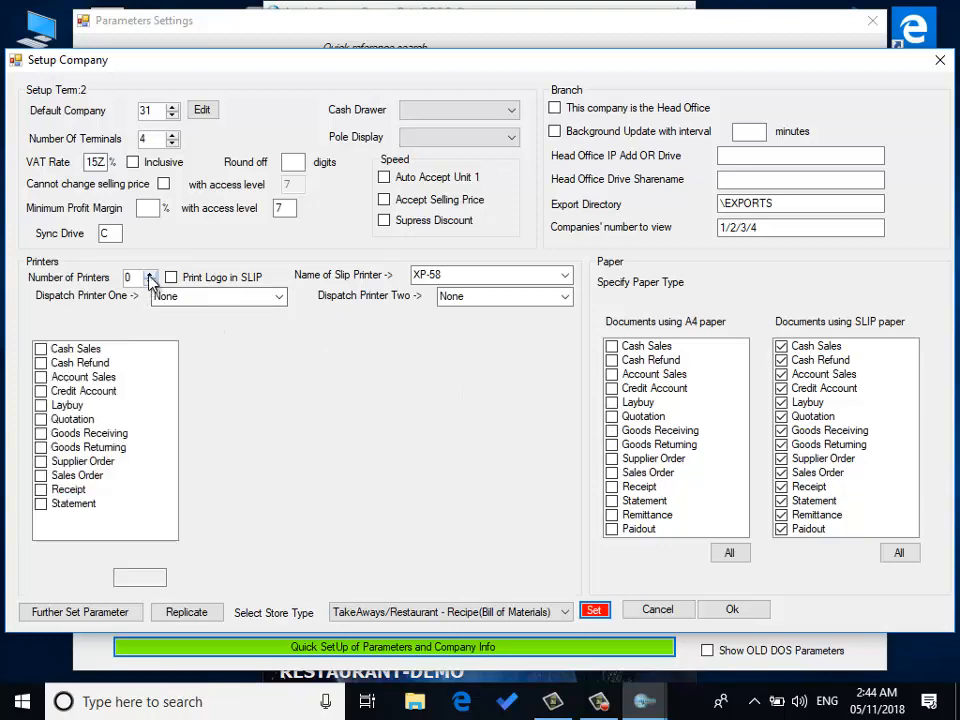
left_click(172, 322)
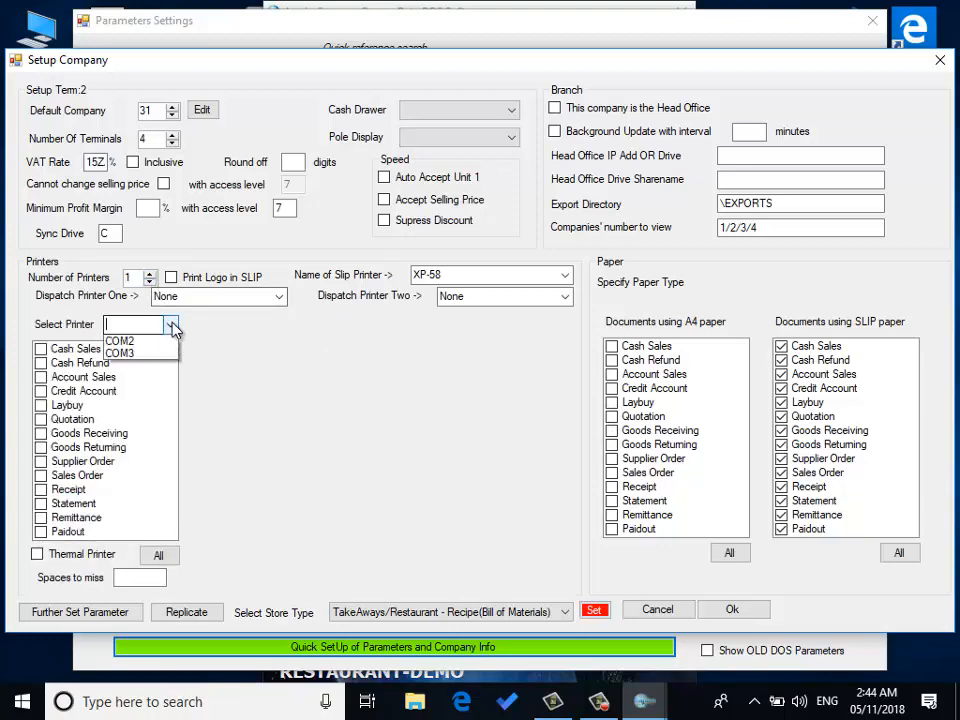
left_click(164, 386)
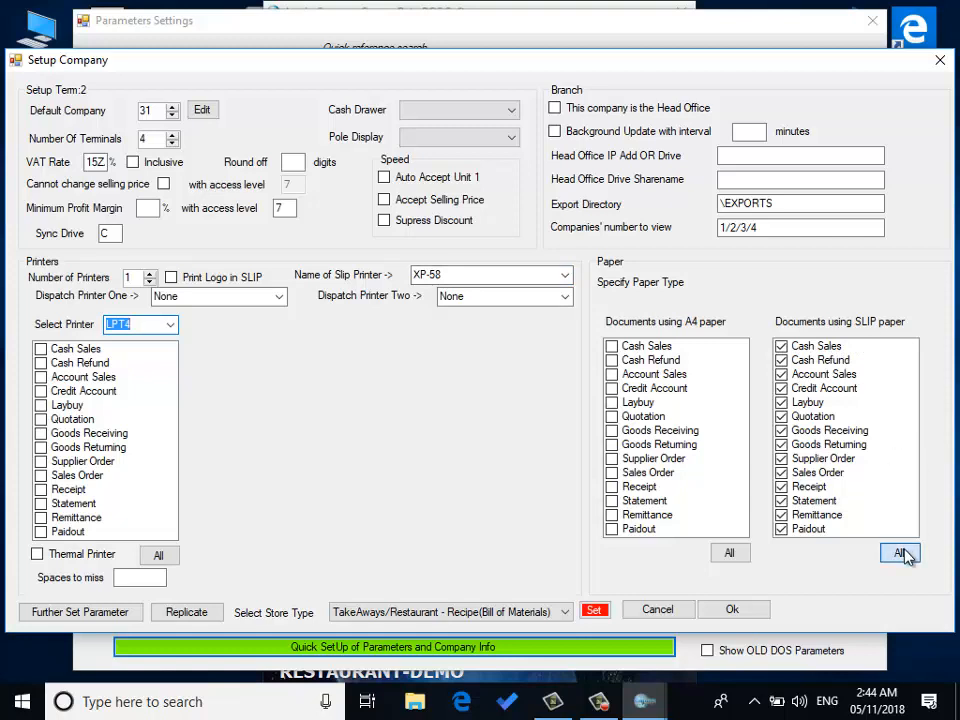
left_click(904, 553)
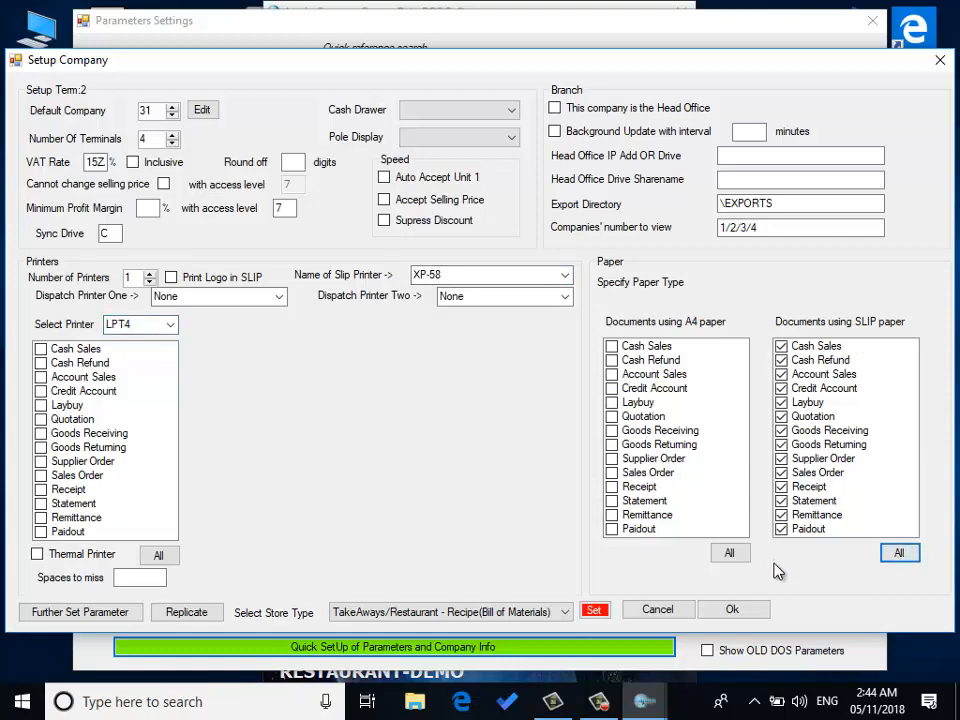
left_click(734, 610)
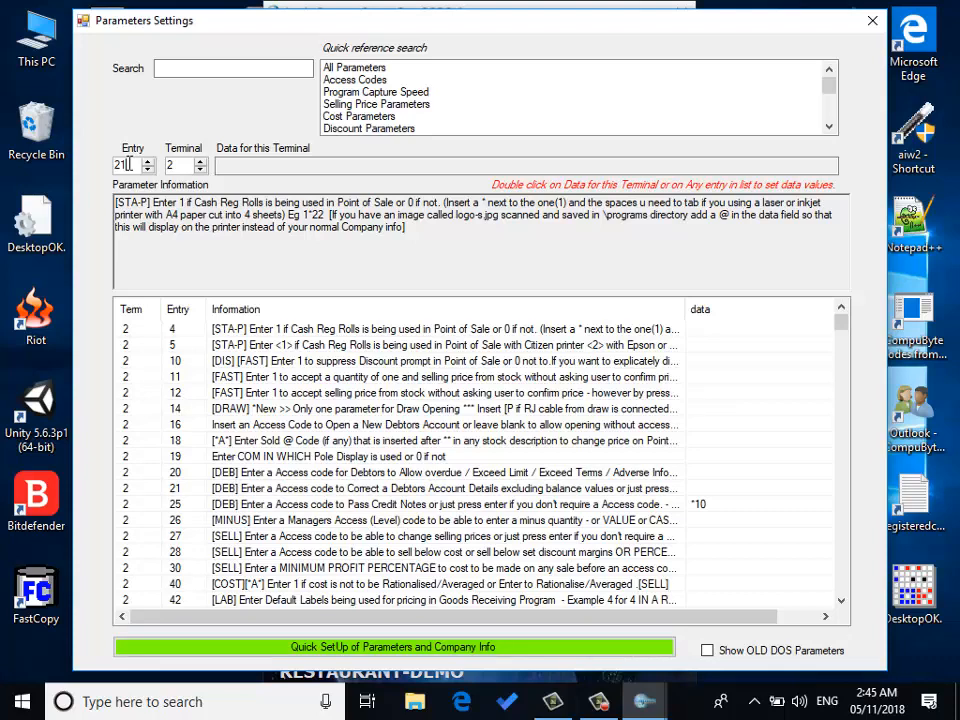
Step: Go to parameter entry 217 and save its data as LPT2:=PRO/LPT3:=PRO for this terminal only
key("Return")
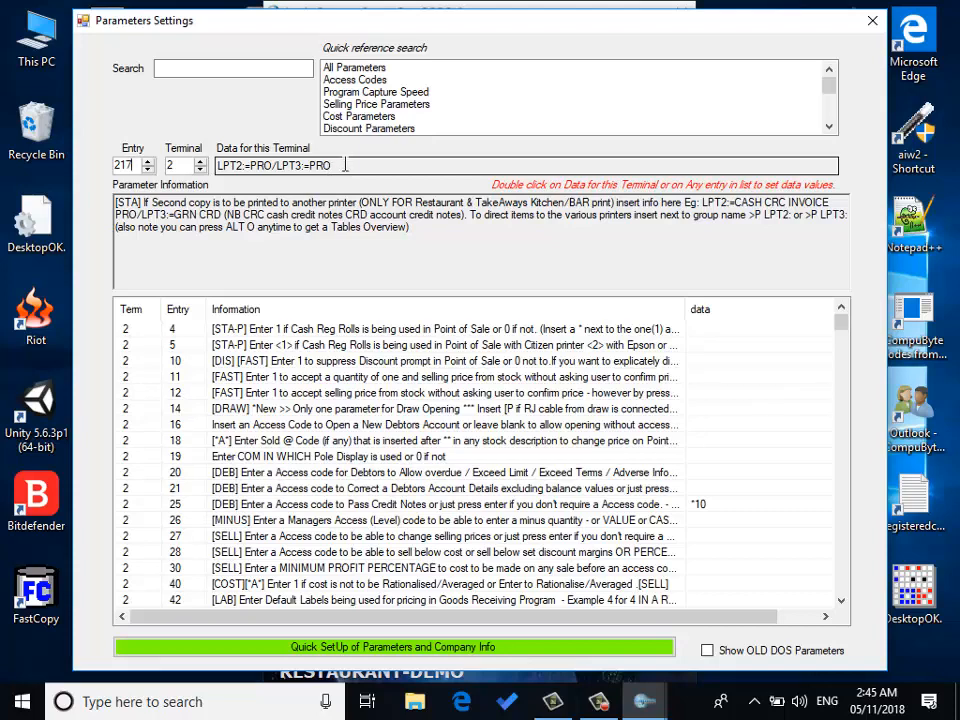
double_click(340, 163)
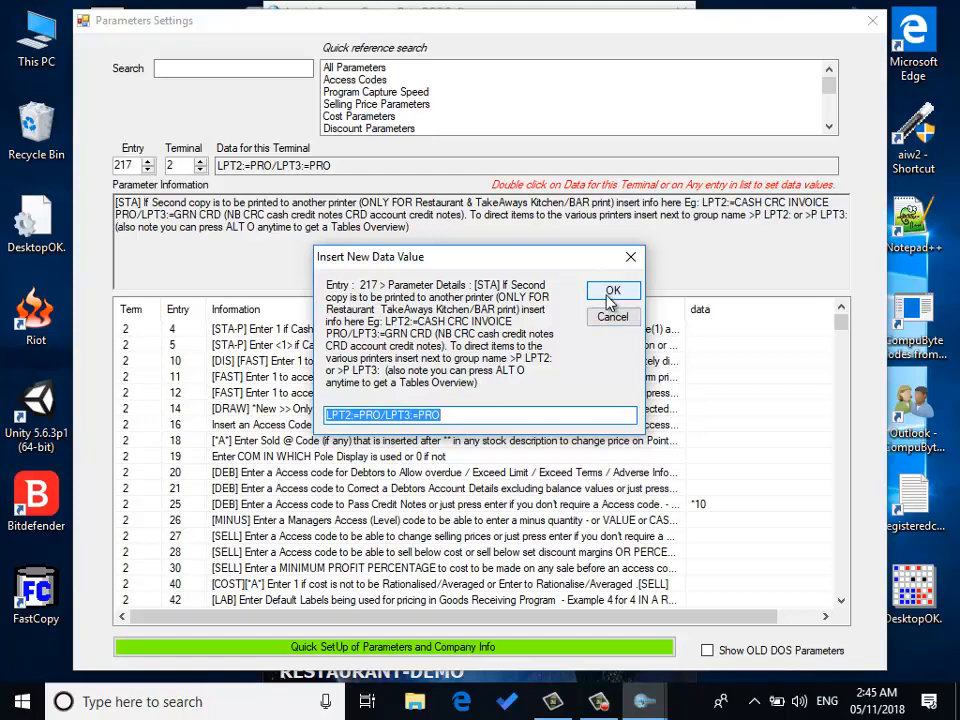
left_click(611, 292)
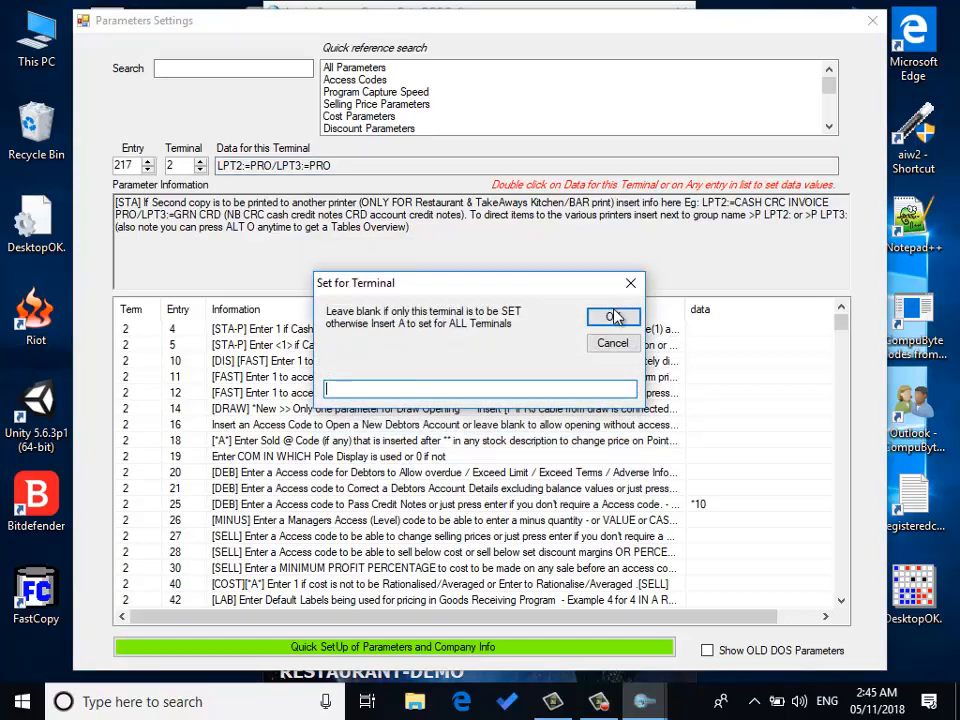
left_click(615, 315)
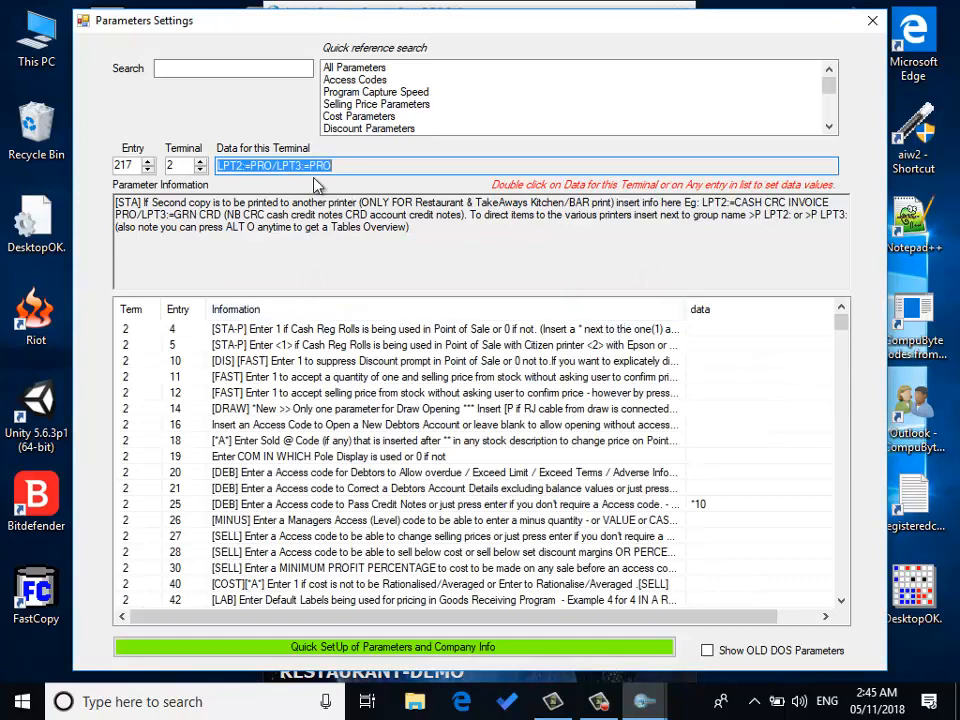
Step: Look up parameter entries 414 and 226 to review their descriptions and data
left_click(135, 165)
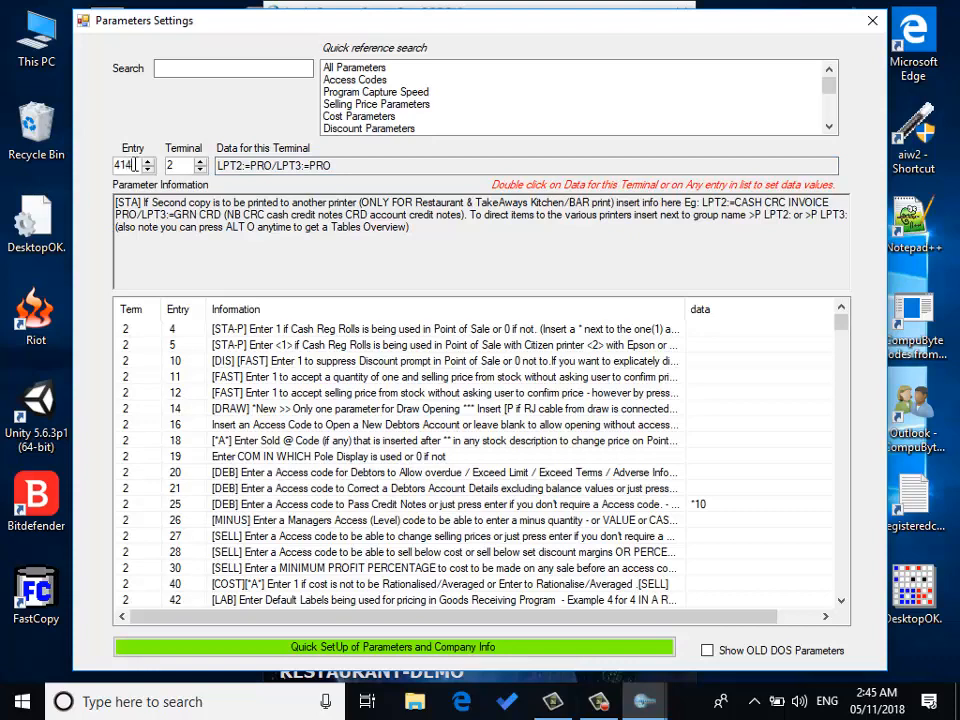
key("Return")
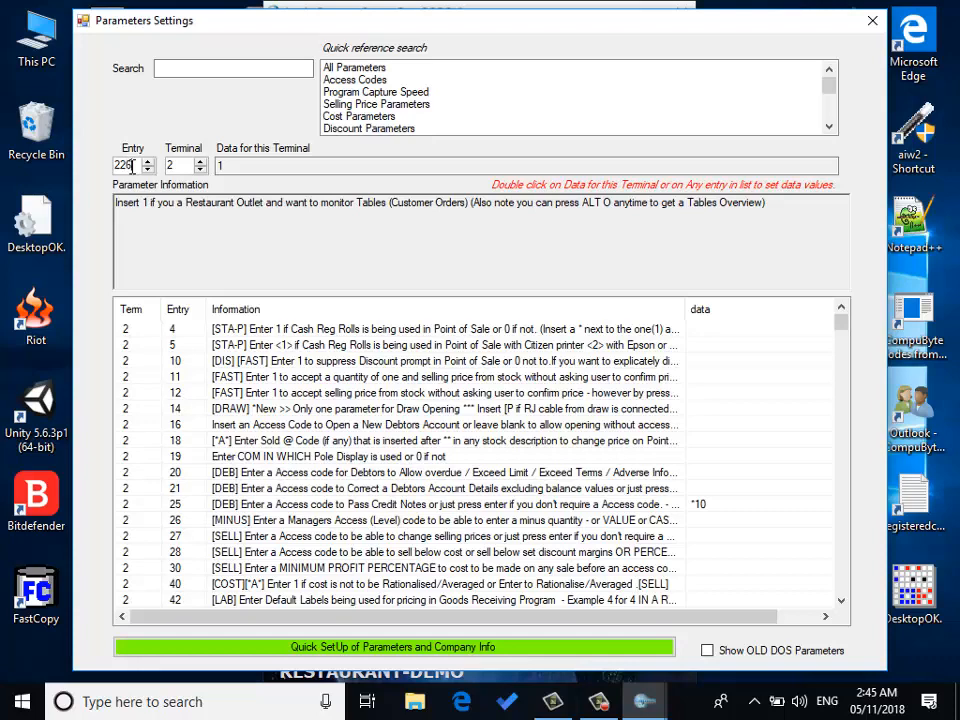
key("Return")
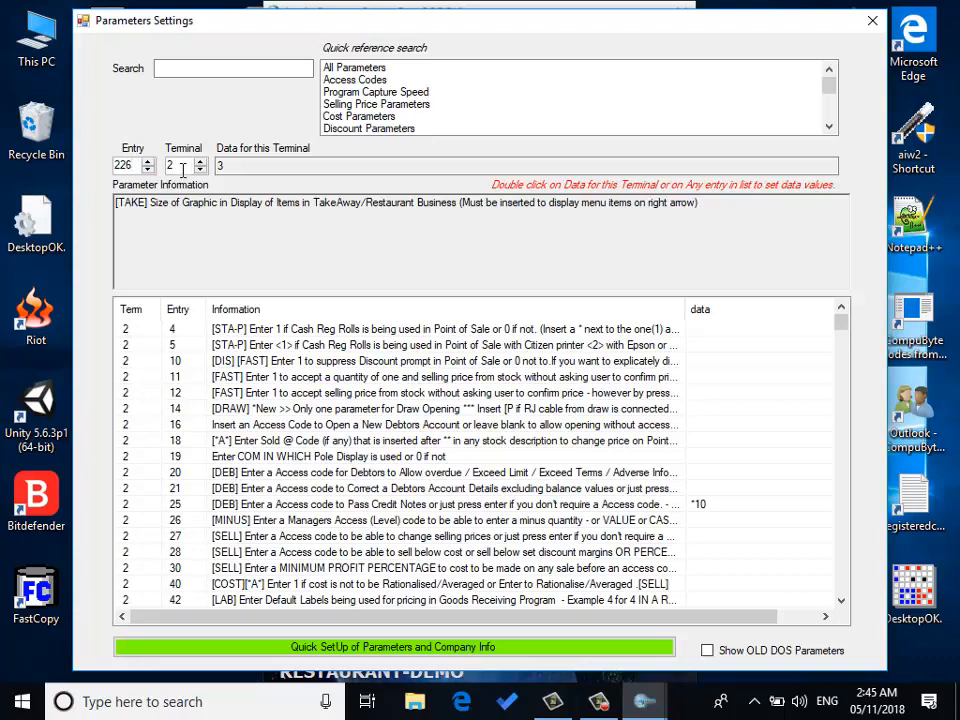
Step: Step through the entries up to parameter 233 and save its default menu item data as 9 for this terminal only
left_click(149, 162)
left_click(149, 161)
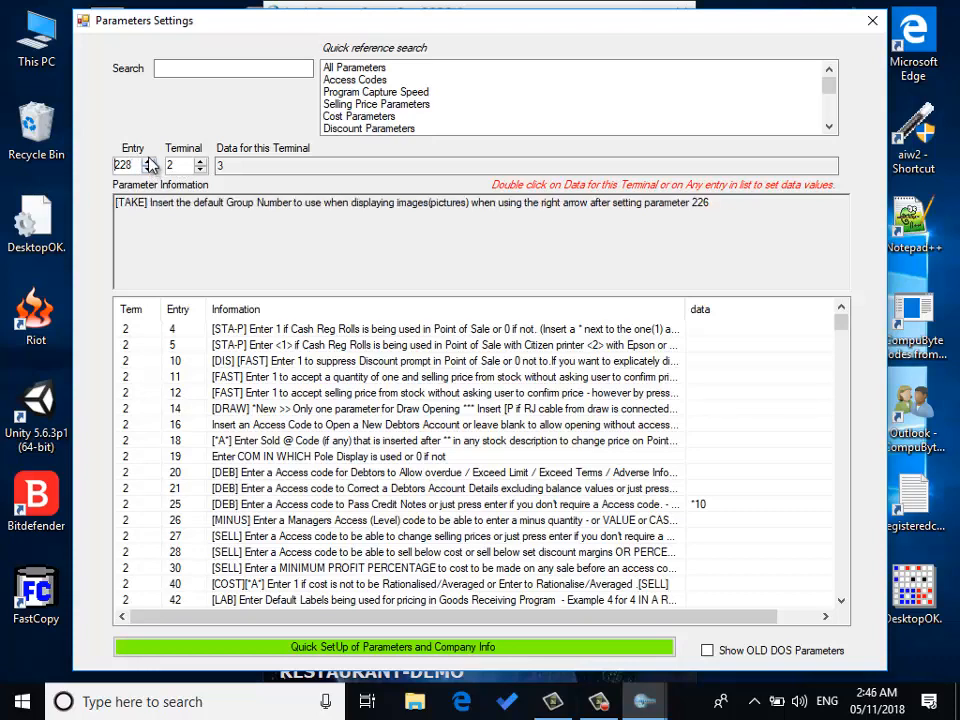
left_click(149, 161)
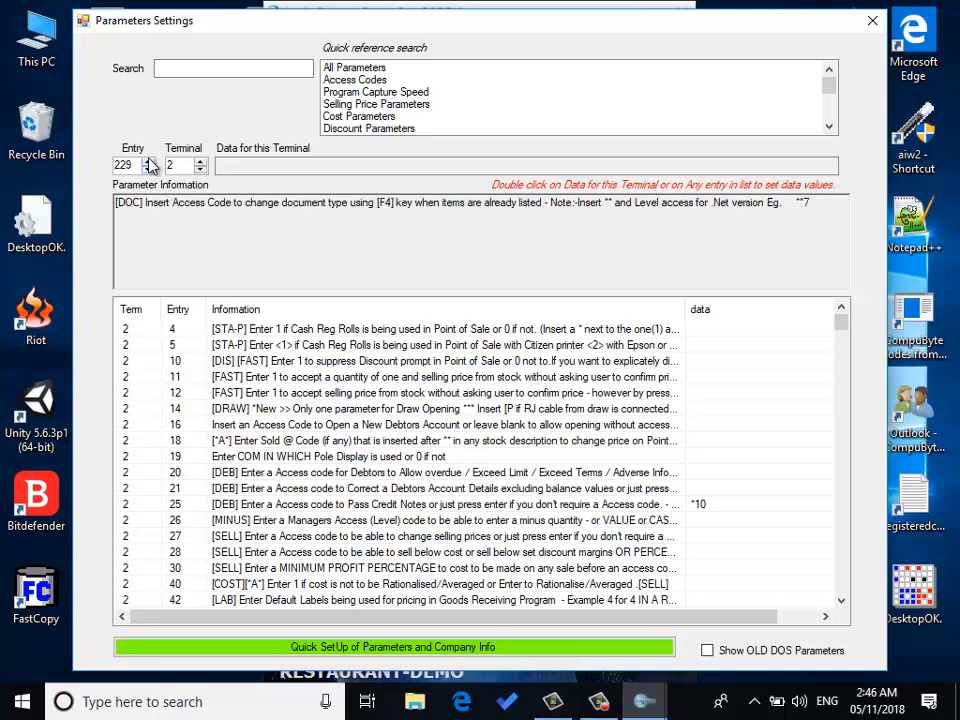
left_click(149, 161)
left_click(149, 162)
left_click(149, 162)
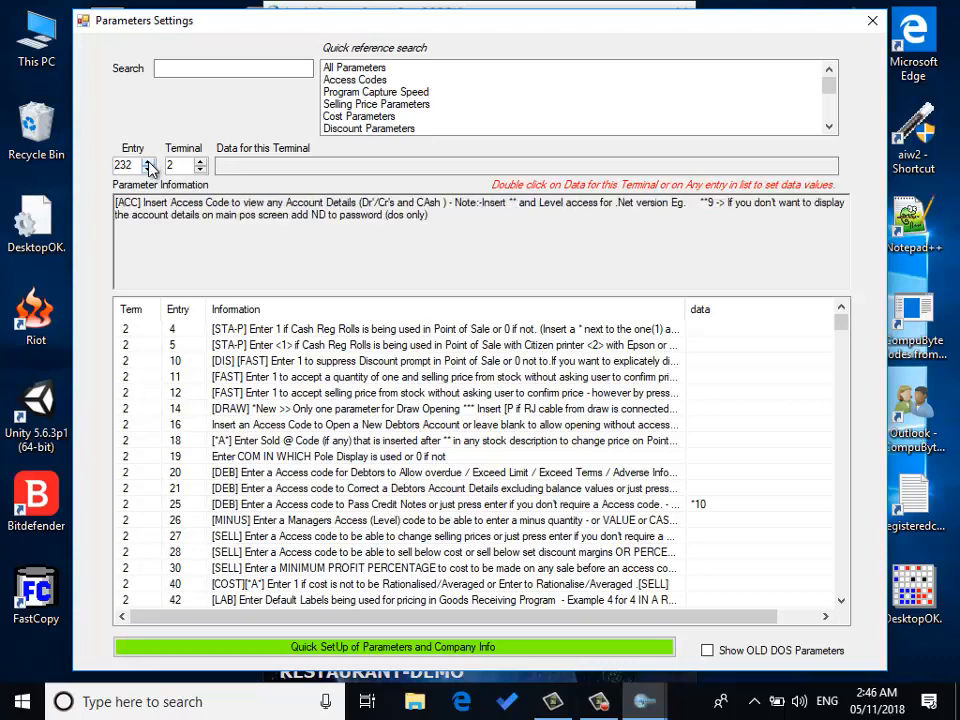
left_click(149, 162)
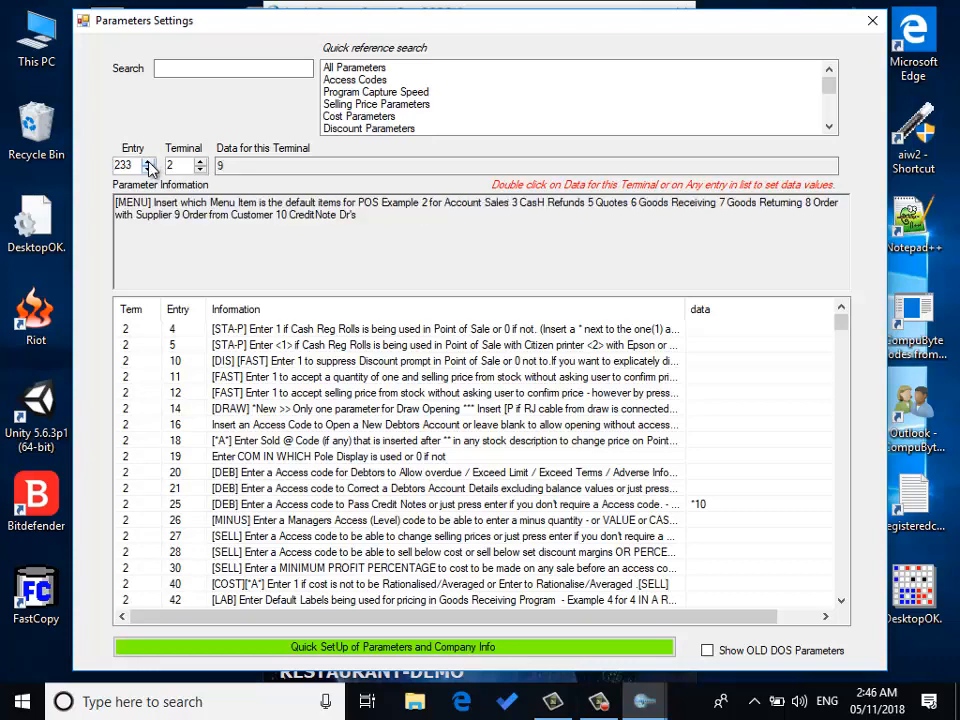
left_click(226, 167)
double_click(226, 167)
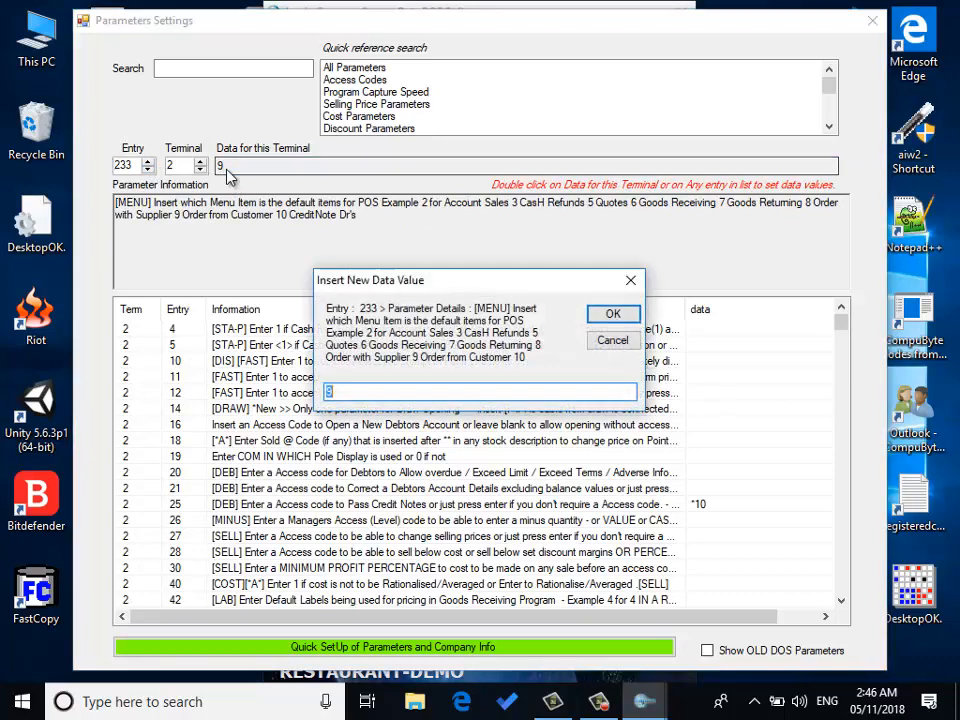
left_click(603, 317)
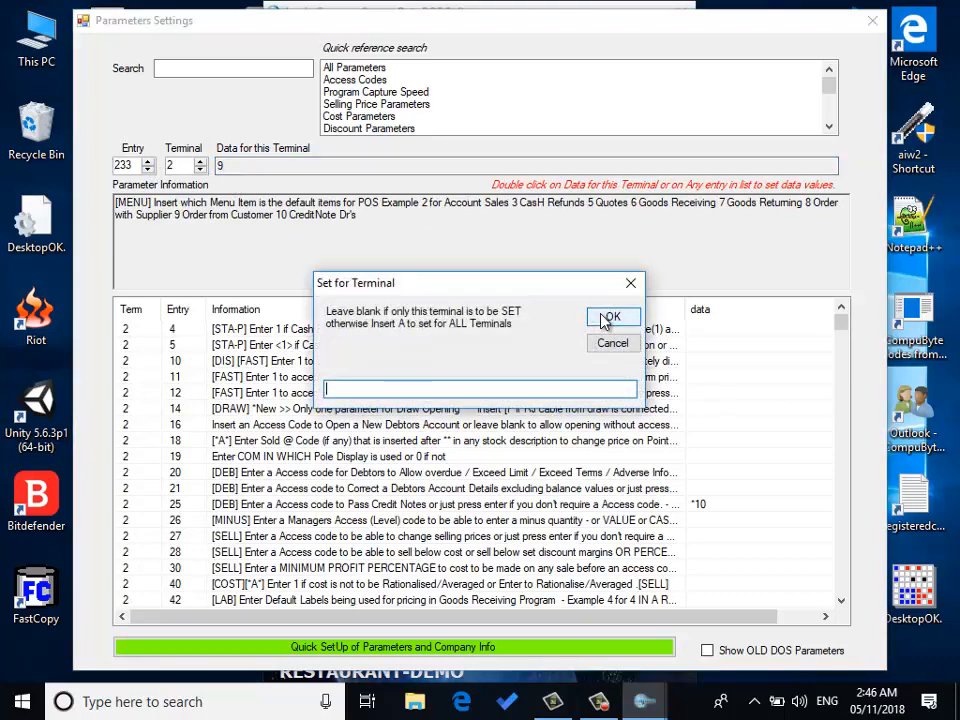
left_click(607, 318)
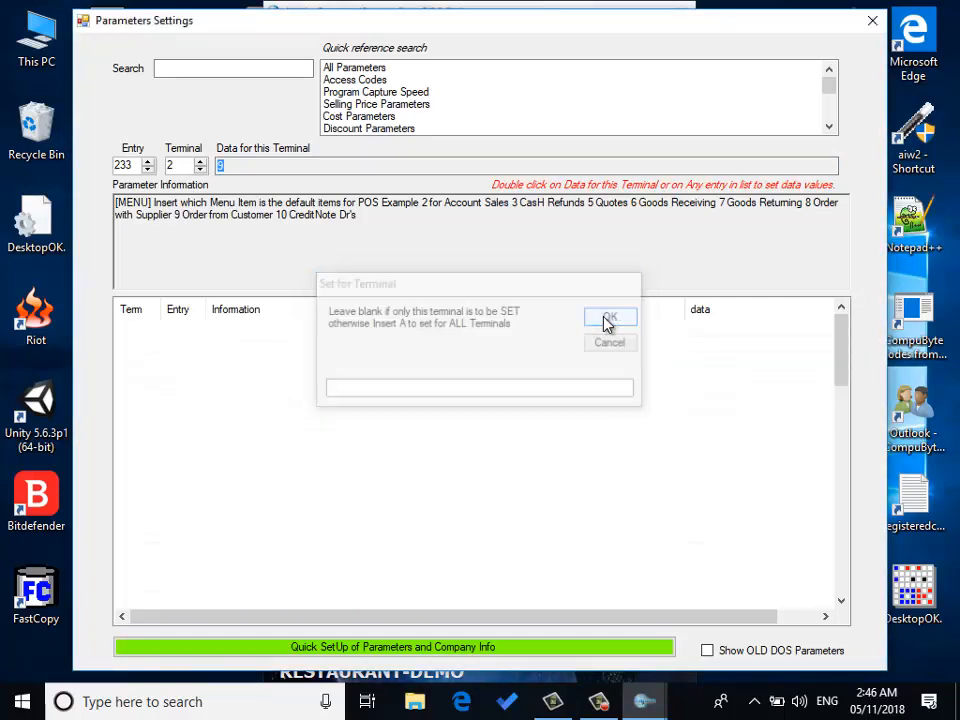
Step: Search the parameters for sales+ensure and set entry 251, keeping the salesperson focused, to 1 for this terminal
left_click(215, 73)
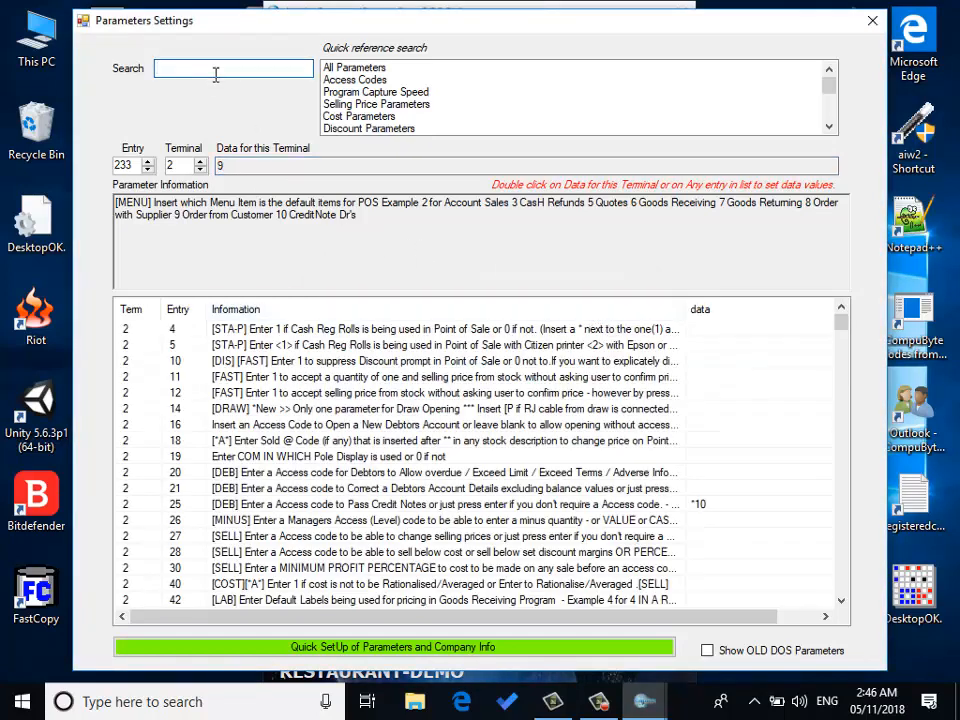
type("sales")
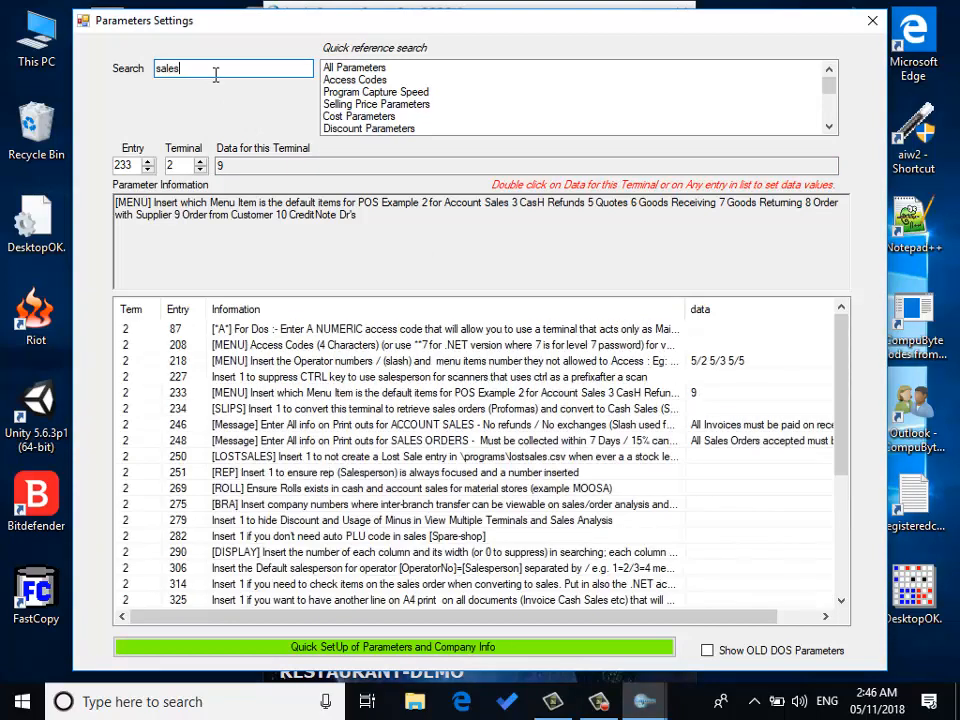
type("+ensure")
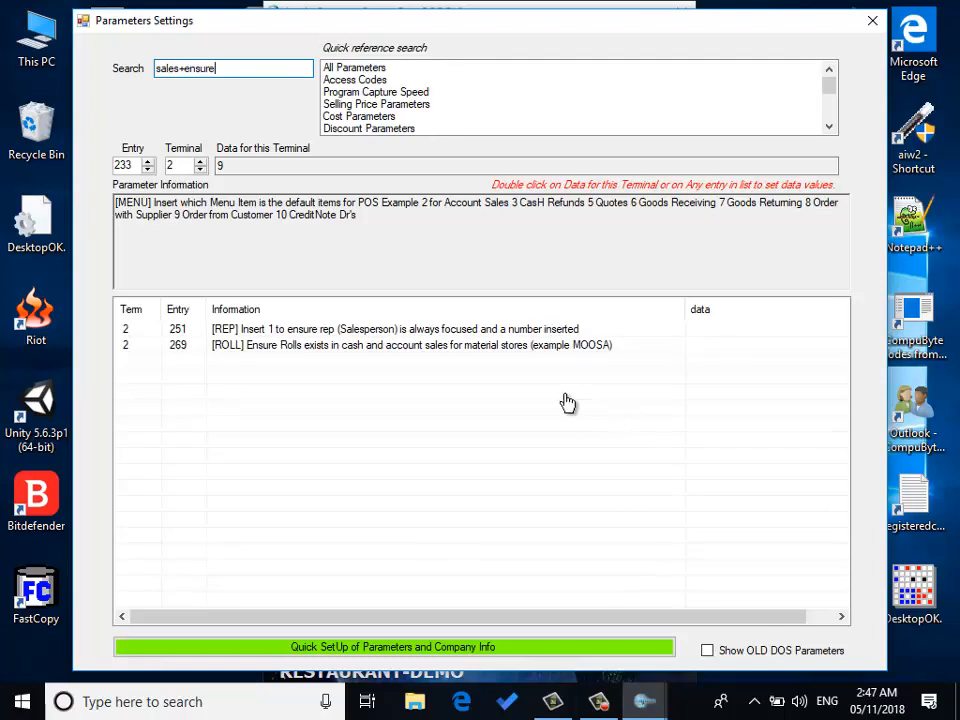
left_click(449, 334)
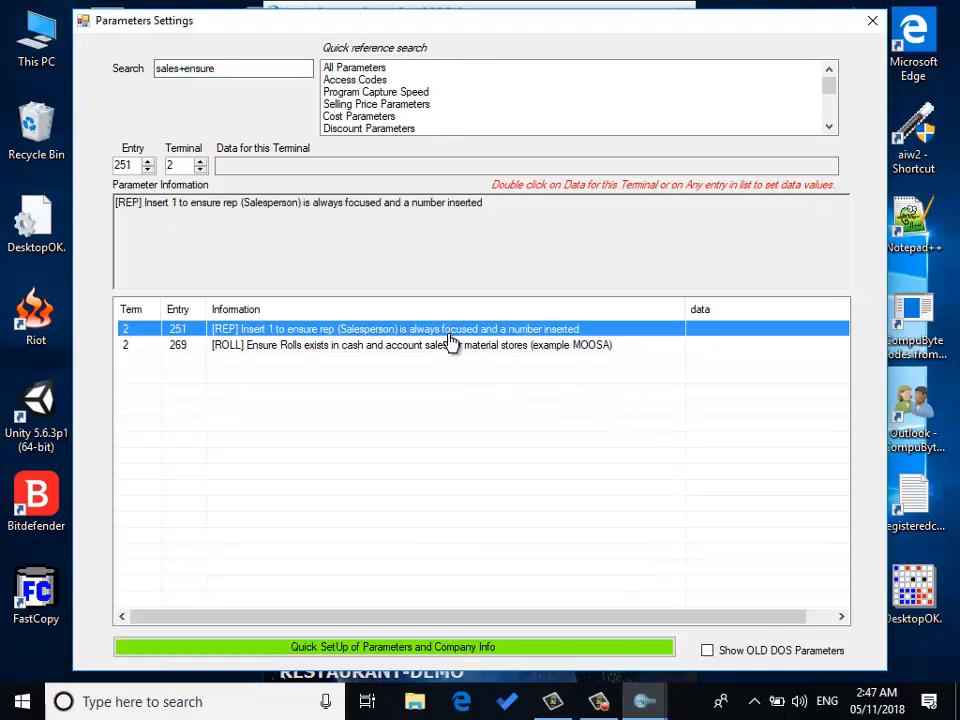
double_click(449, 335)
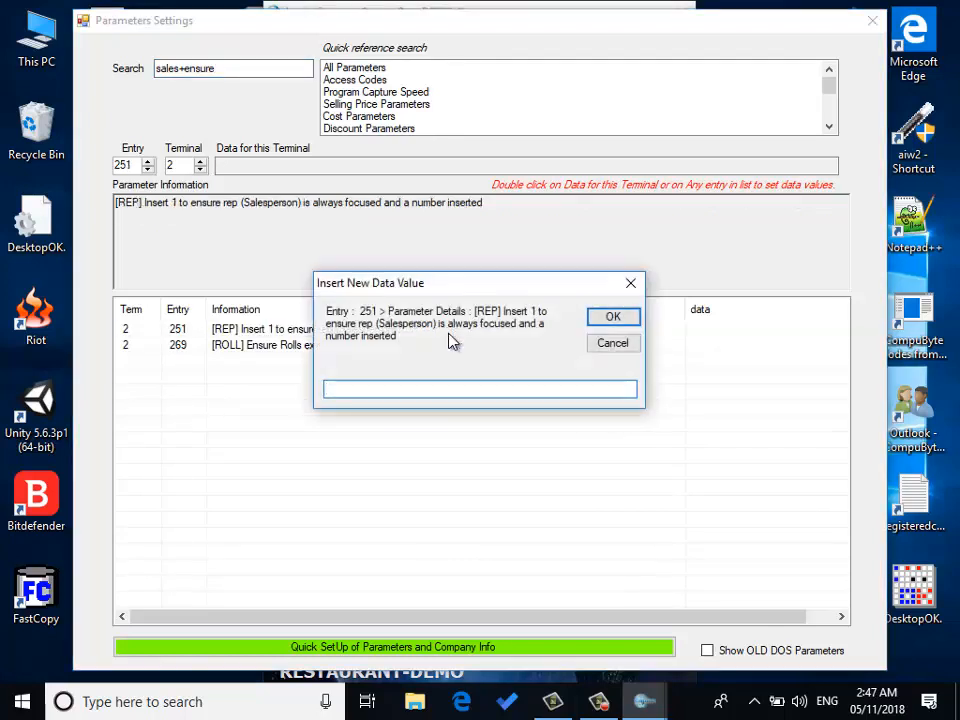
type("1")
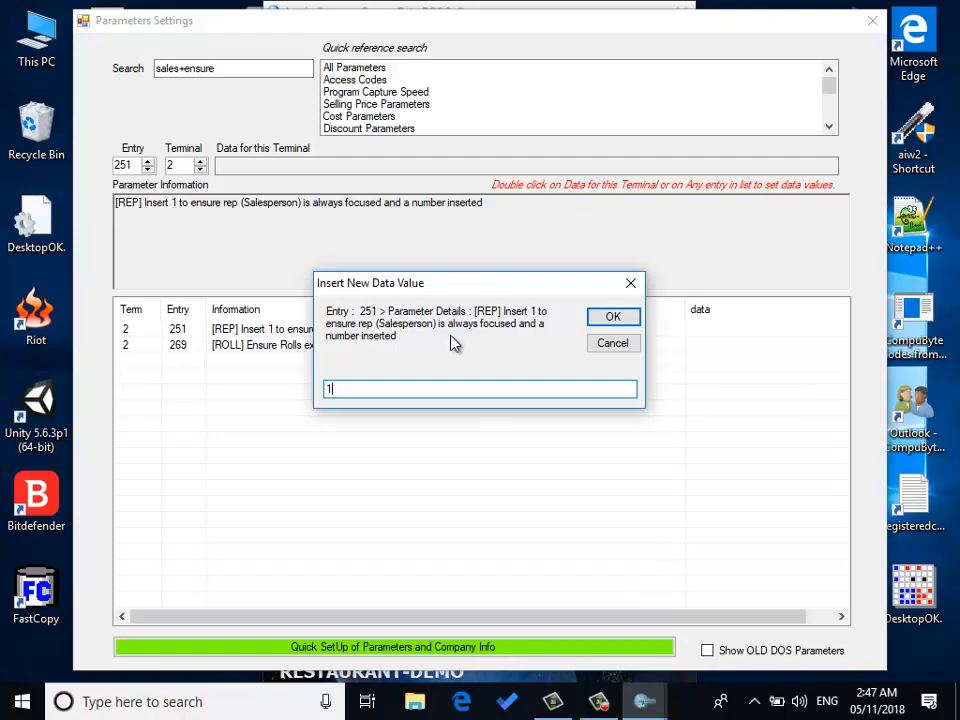
key("Return")
key("Return")
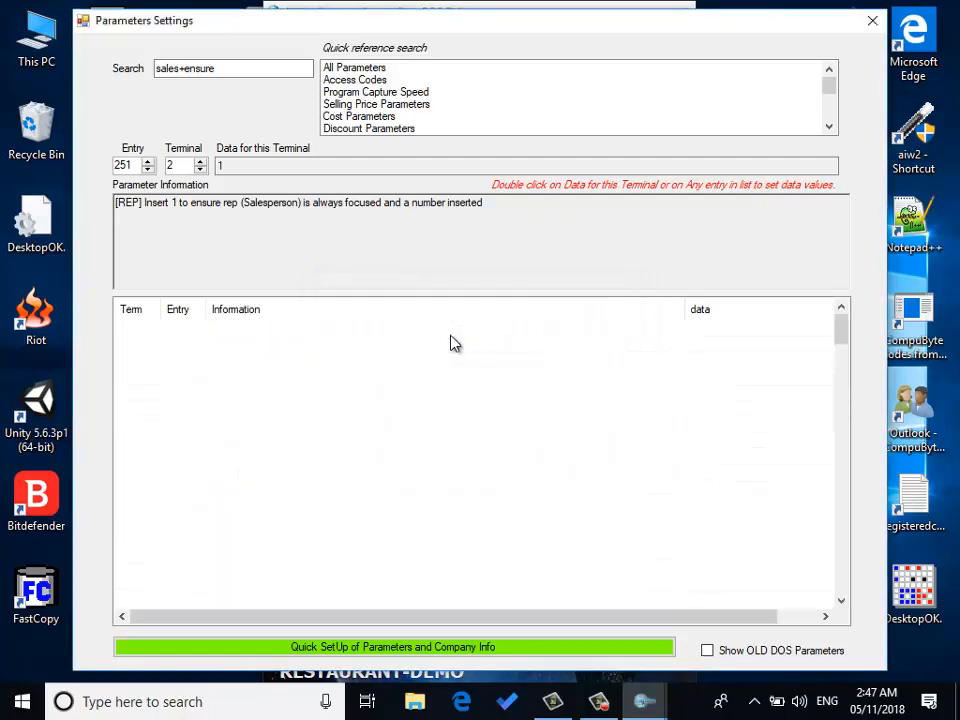
Step: Close the parameters window and log in on terminal 2 as operator 1 with the operator password
left_click(872, 21)
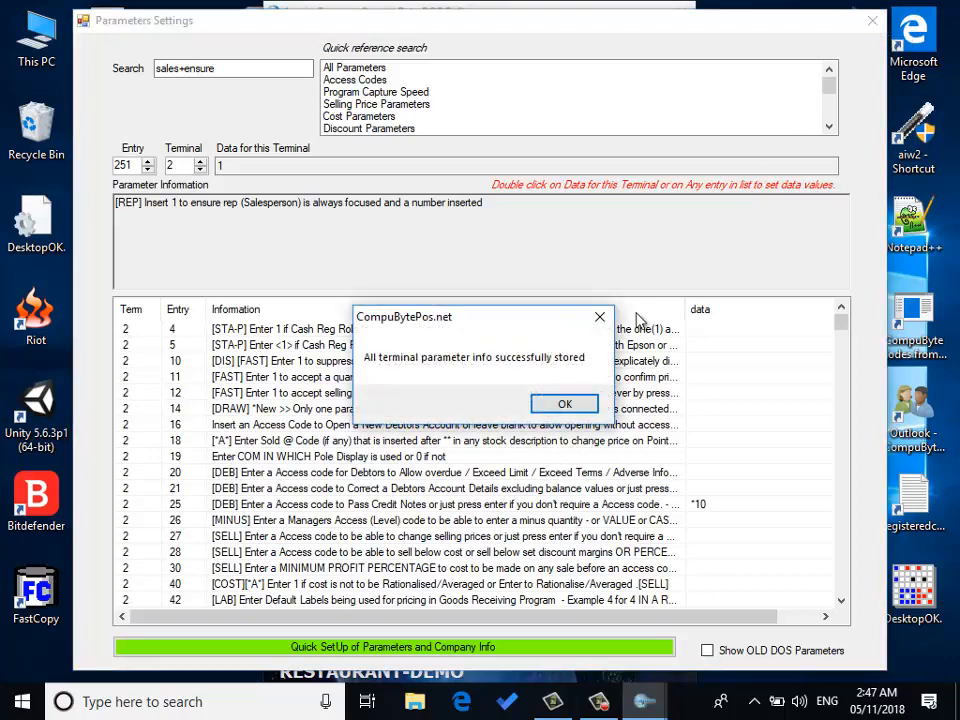
left_click(574, 403)
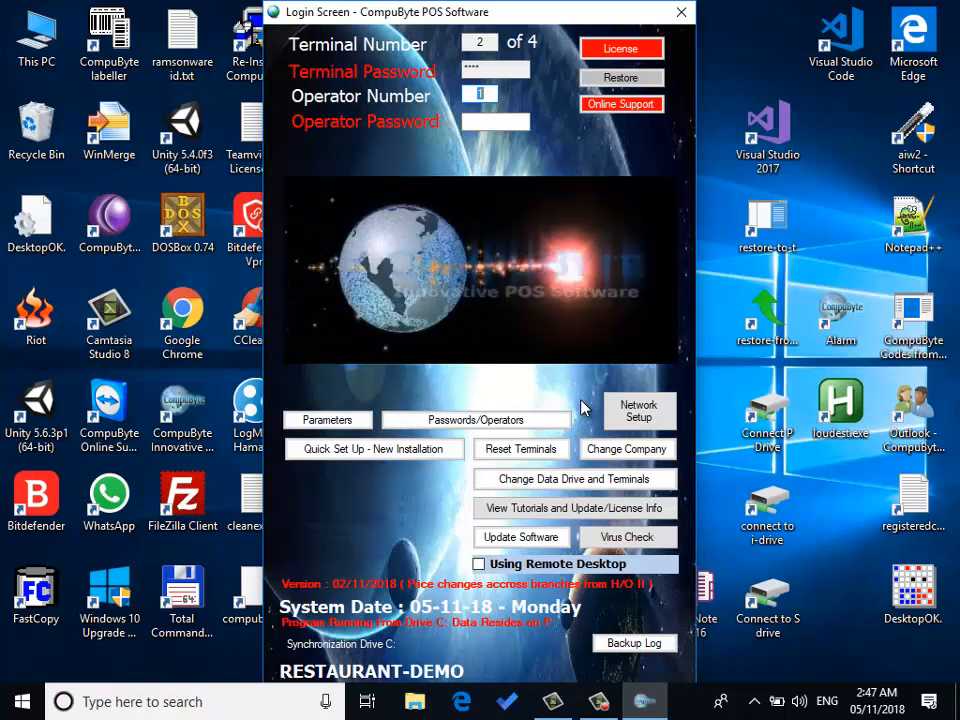
type("1")
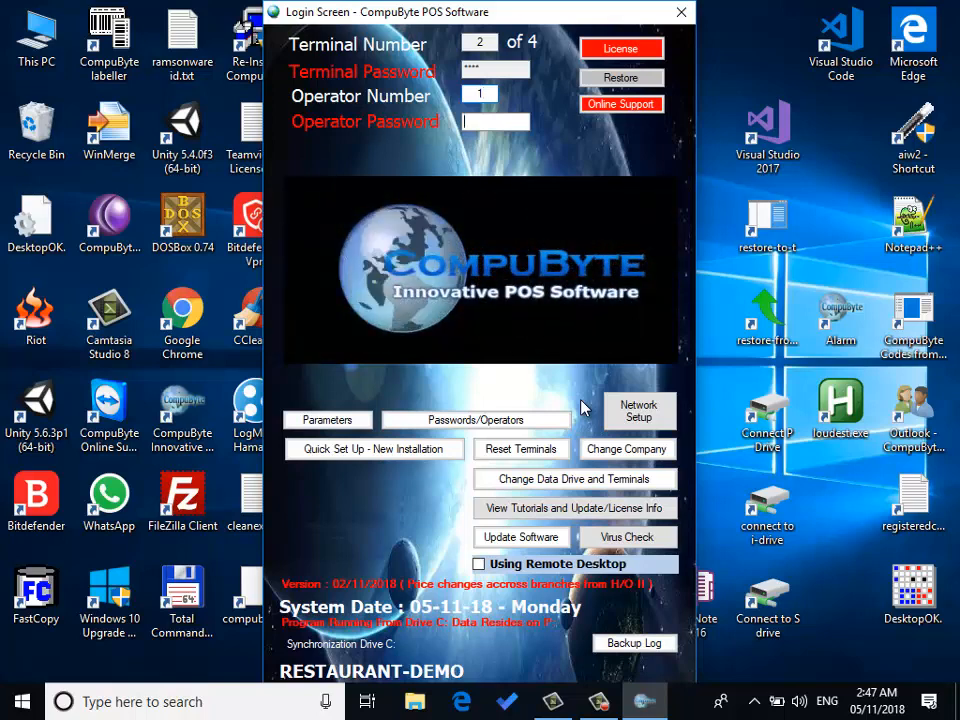
type("****")
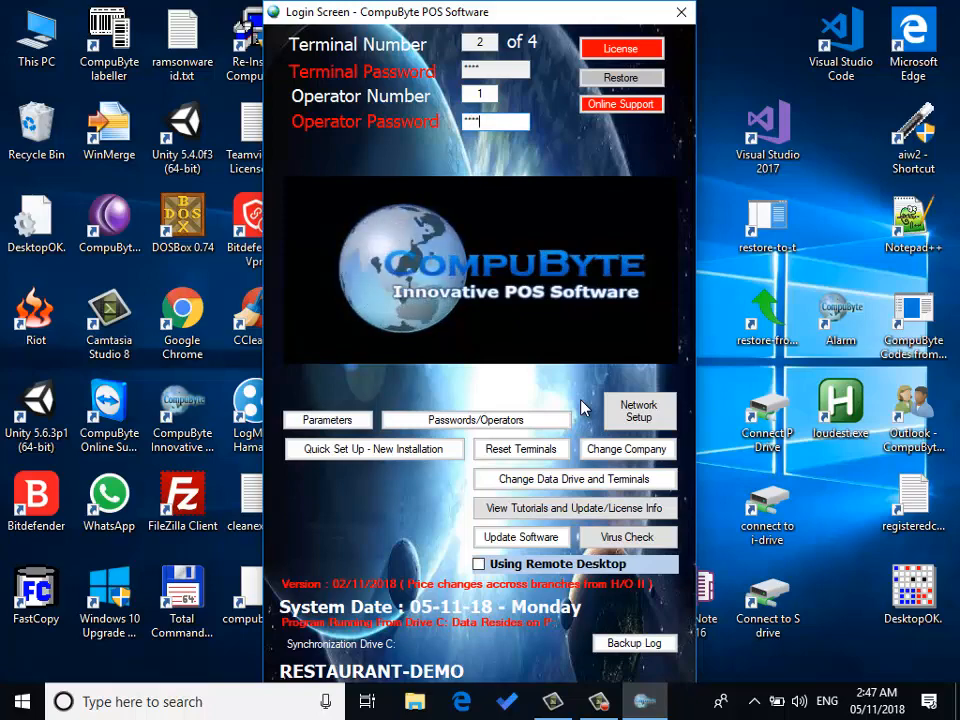
key("Return")
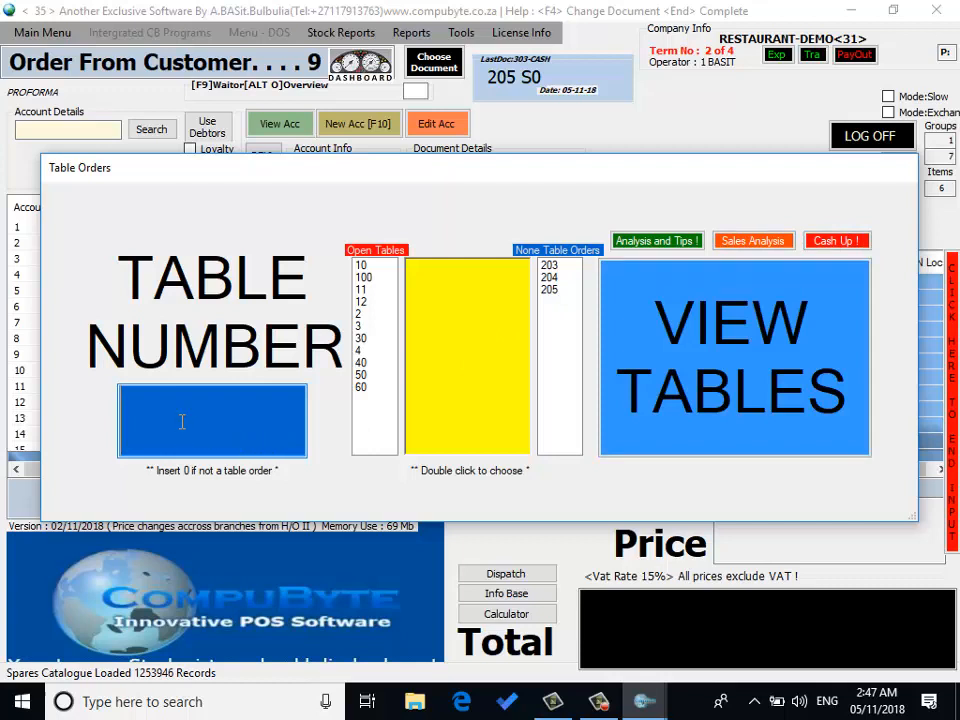
Step: Start a non-table customer order by entering table number 0 and accepting the order number prompt
type("0")
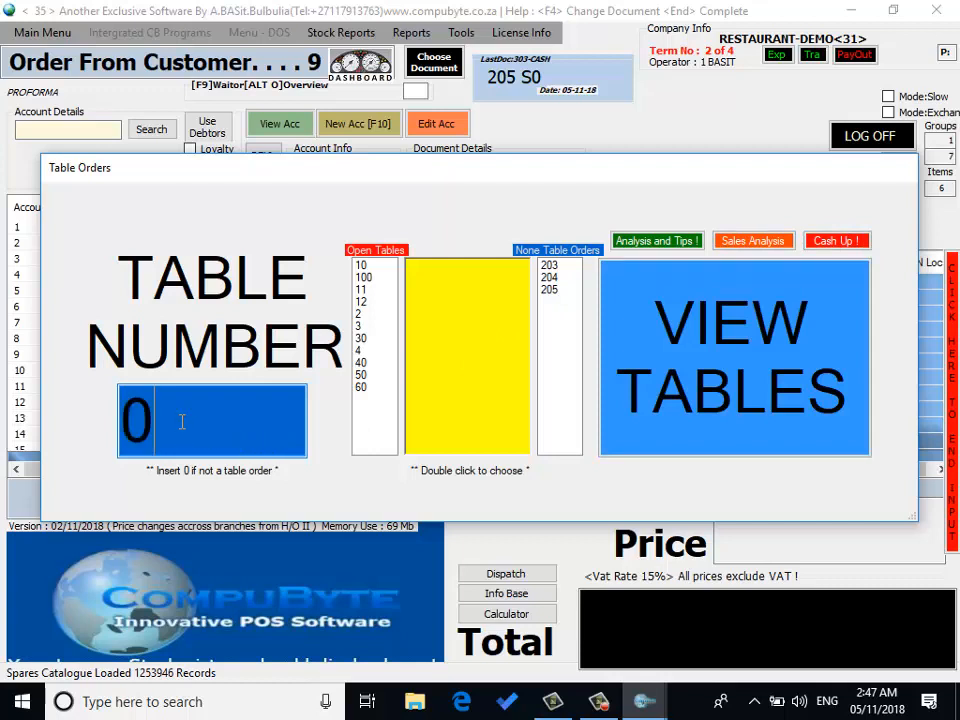
key("Return")
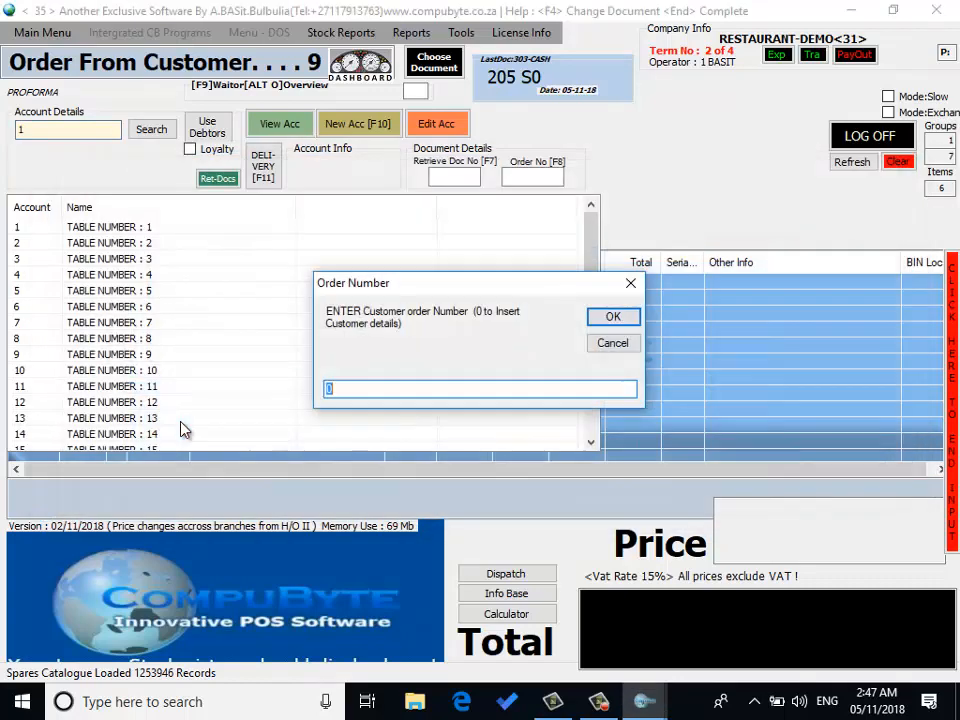
left_click(612, 327)
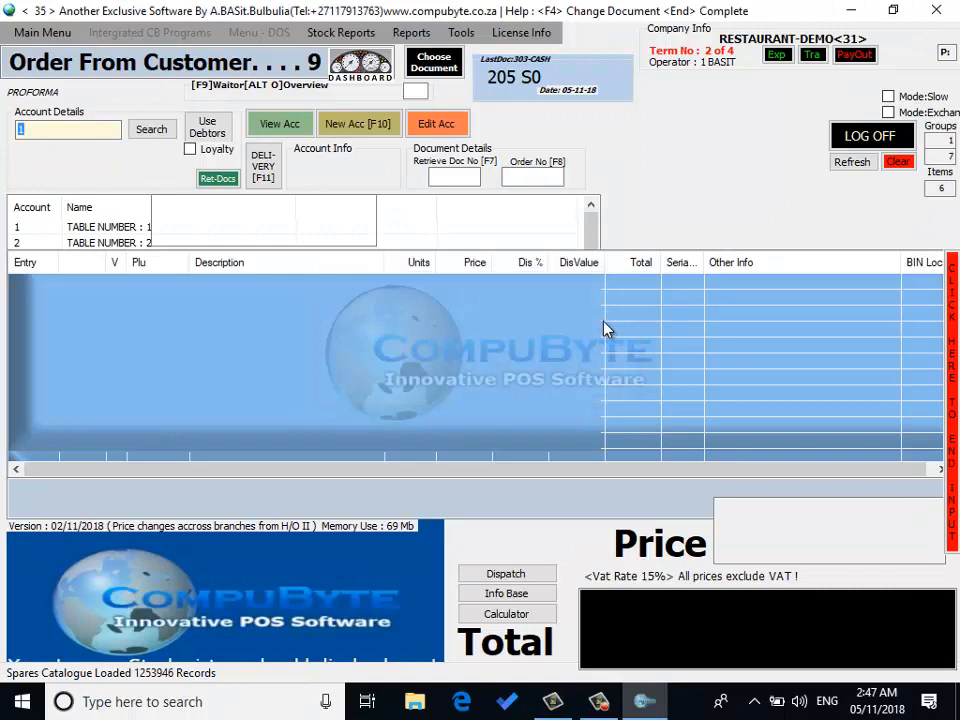
Step: Switch the document to Goods Receiving and select the EXISTING OPENING STOCK account
left_click(438, 68)
left_click(75, 368)
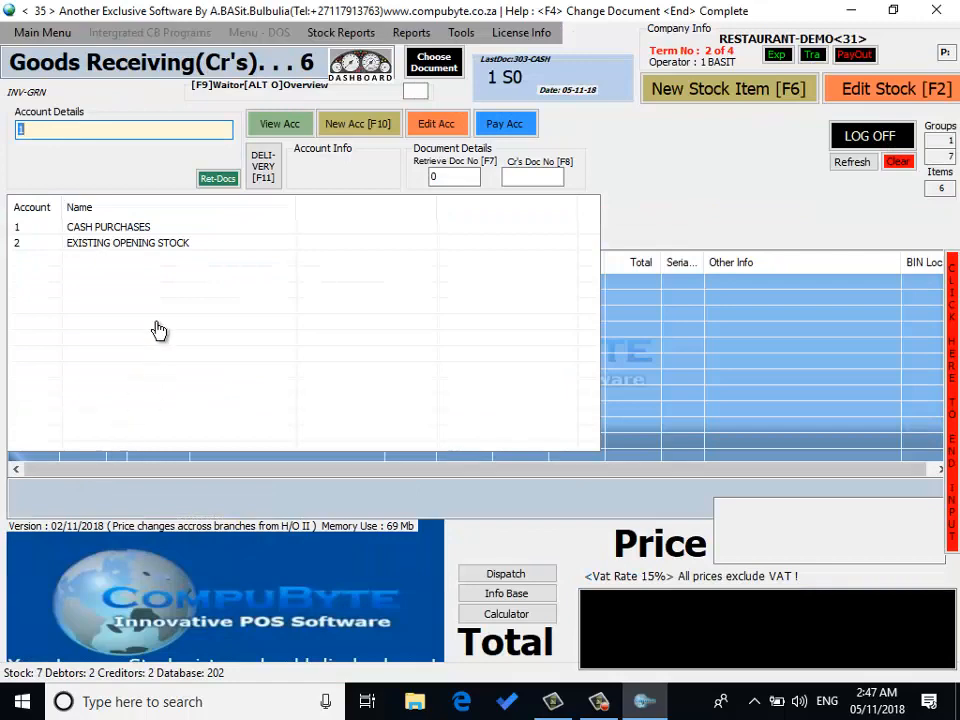
left_click(149, 250)
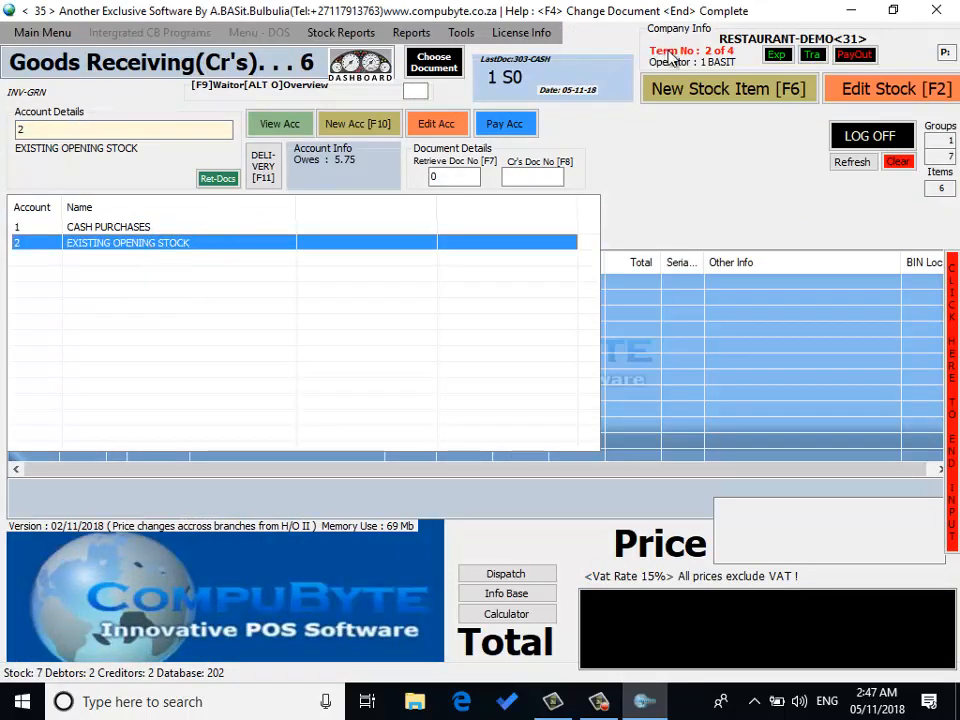
Step: Open the new stock item form's group editor and review each stock group name
left_click(686, 90)
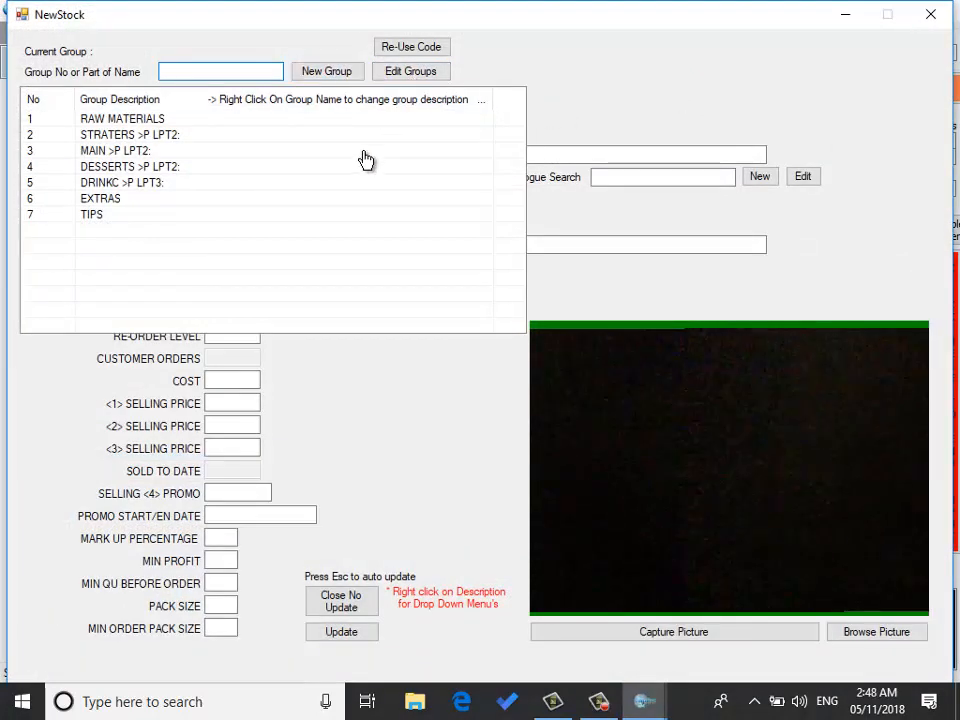
left_click(428, 77)
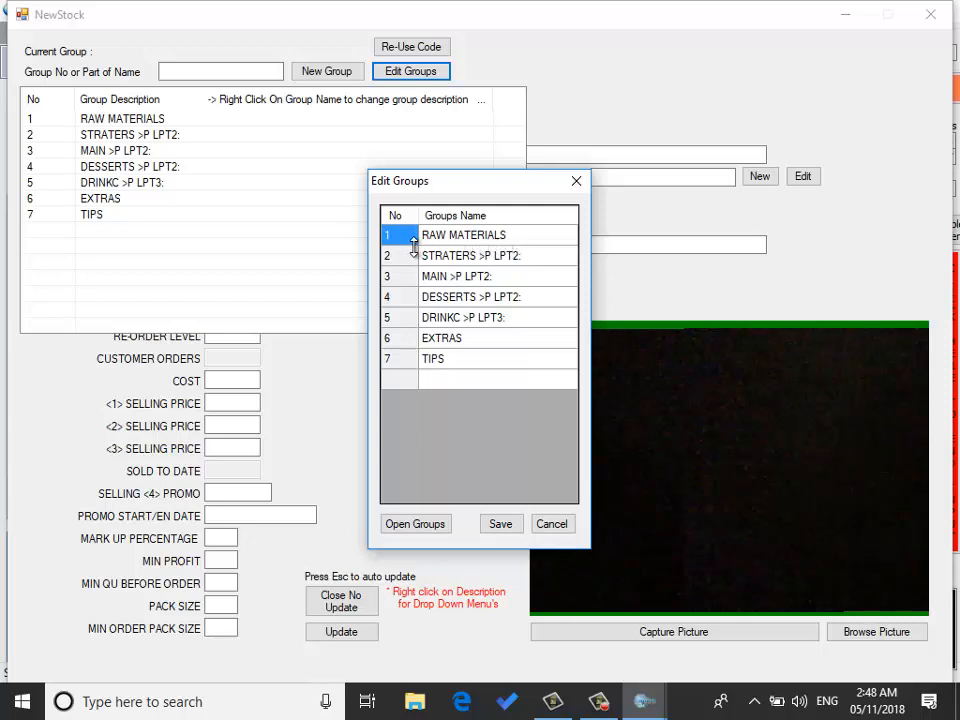
left_click(434, 240)
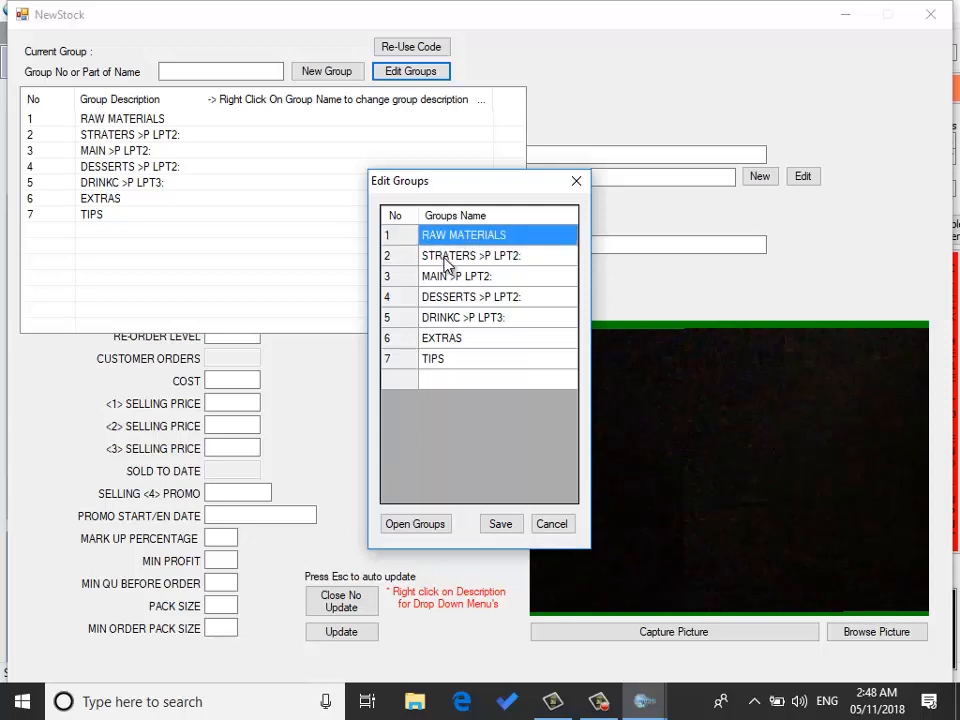
left_click(445, 258)
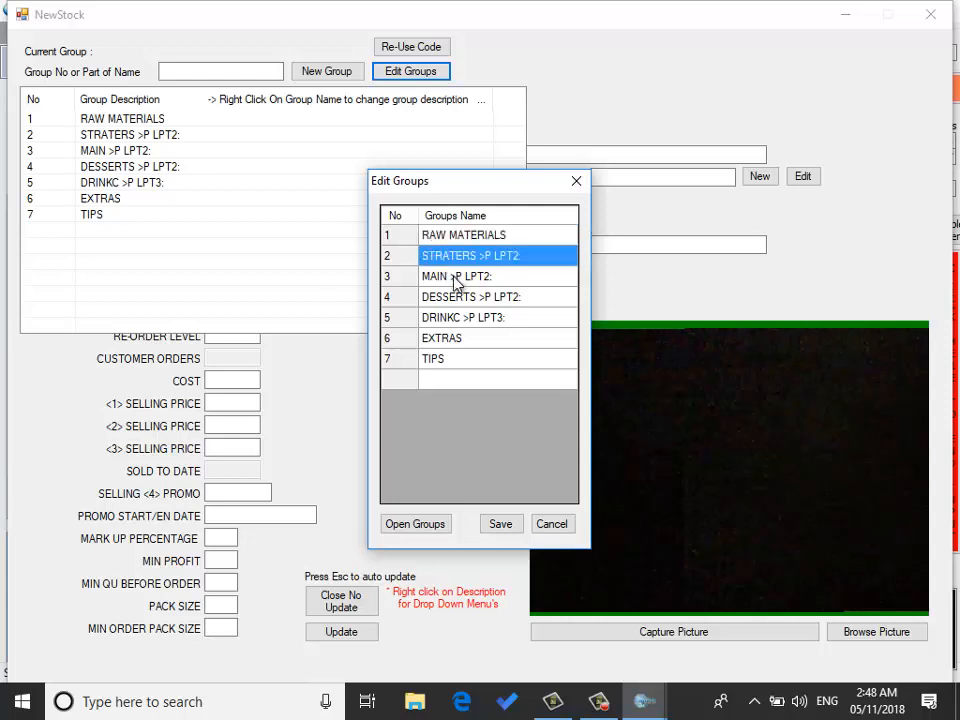
left_click(455, 283)
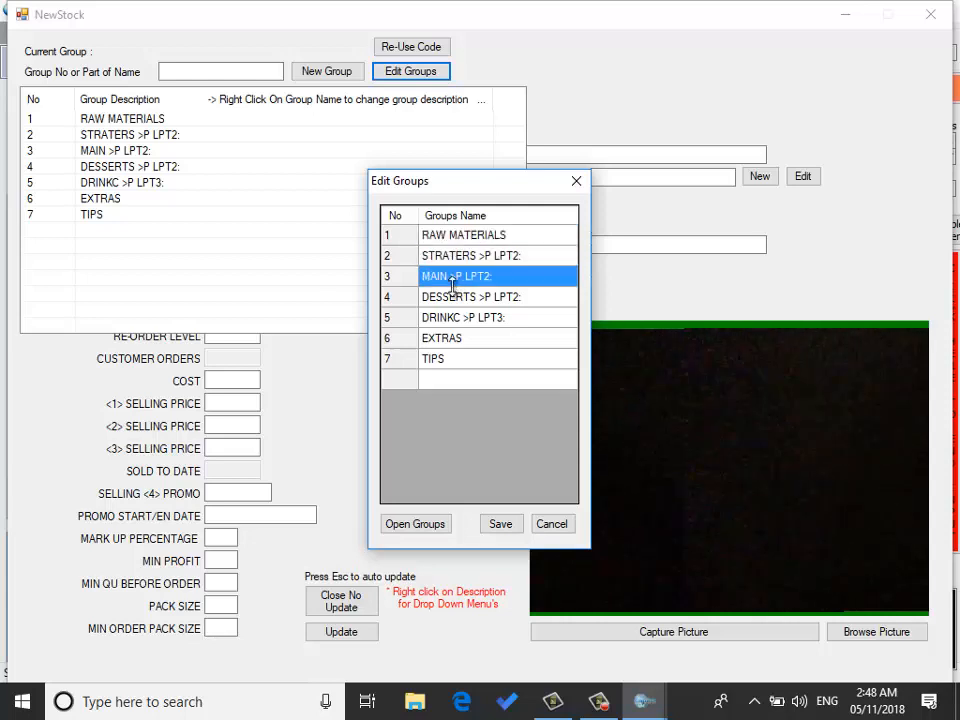
left_click(457, 303)
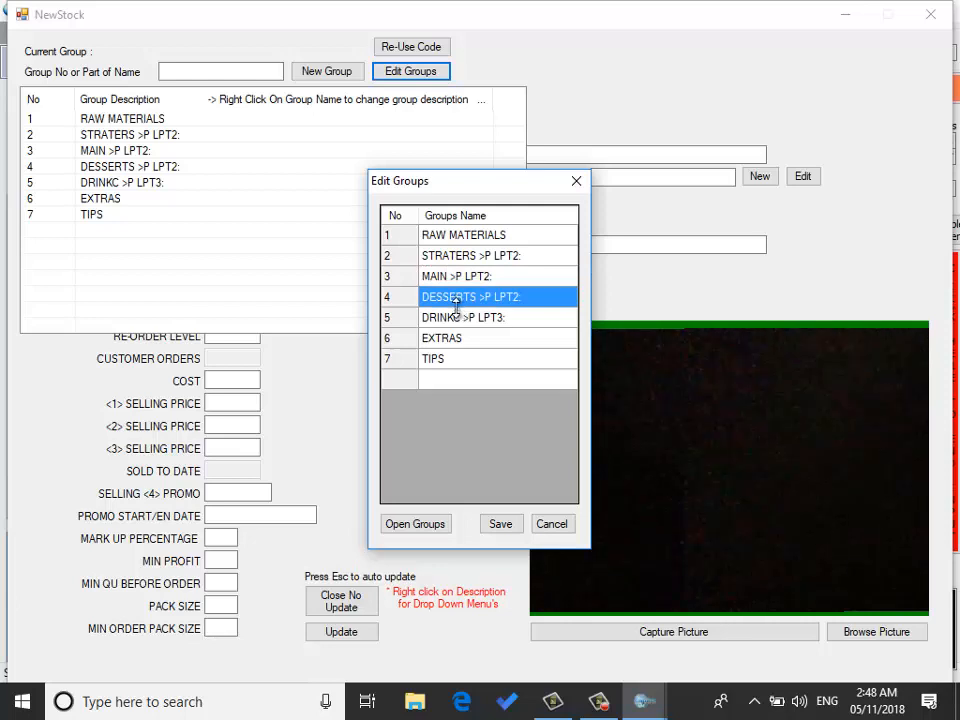
left_click(448, 368)
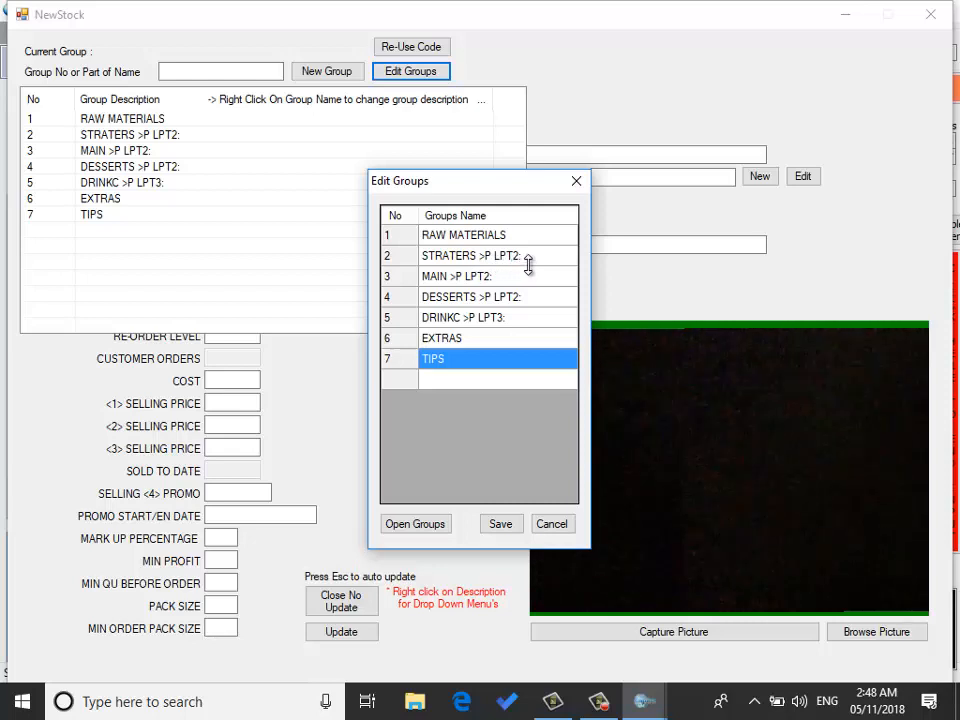
left_click(477, 259)
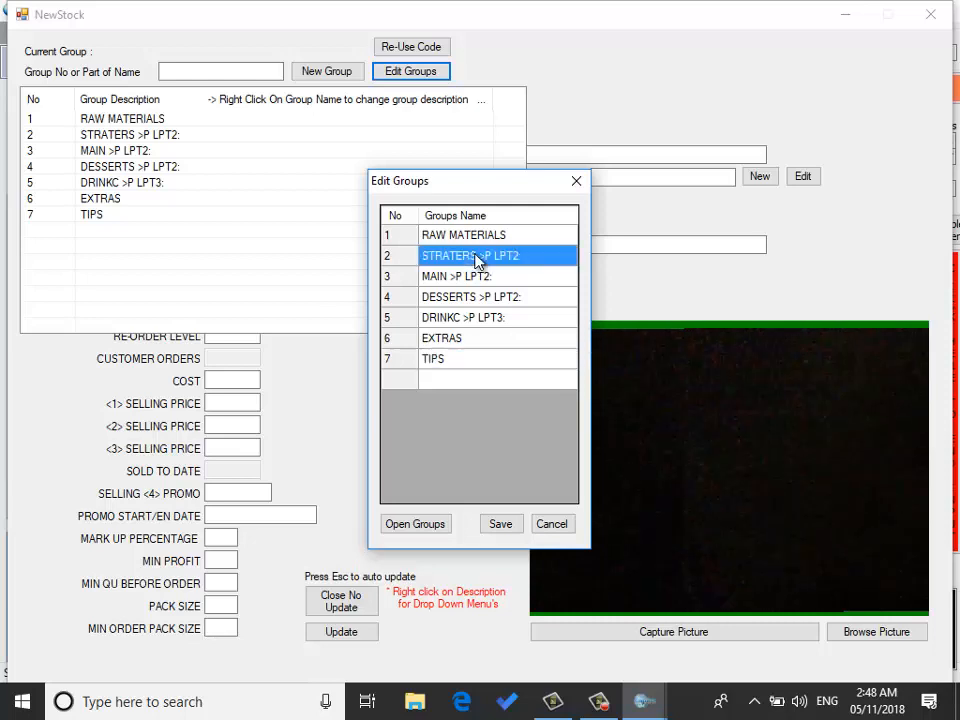
Step: Rename group 2 to STarters >P LPT2: and save the groups
left_click(476, 257)
key("BackSpace")
key("BackSpace")
key("BackSpace")
key("BackSpace")
key("BackSpace")
key("BackSpace")
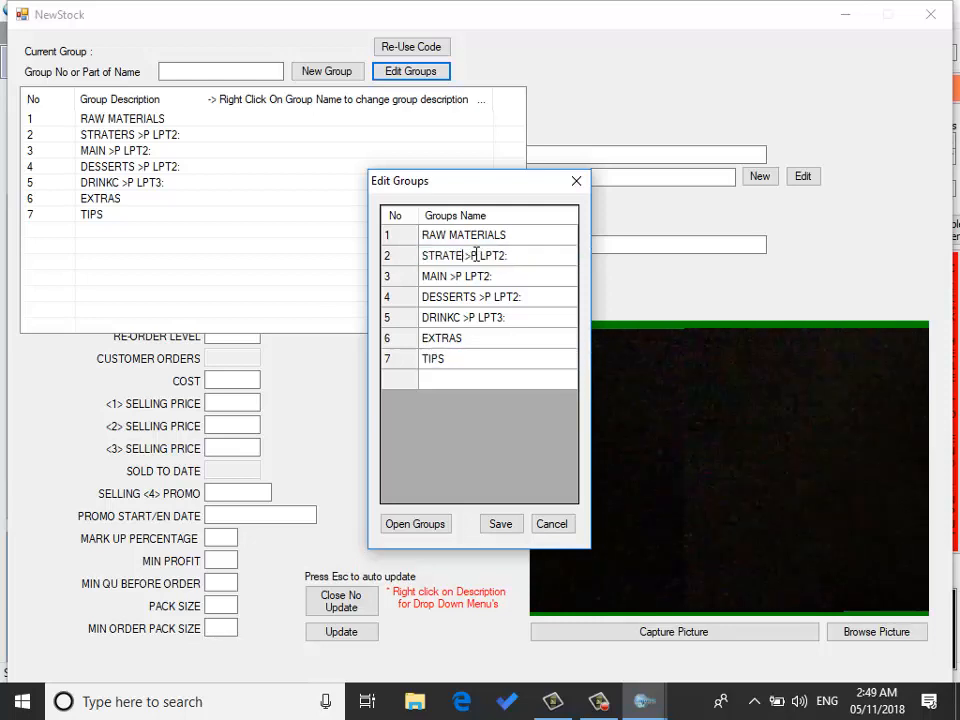
type("arters")
left_click(501, 524)
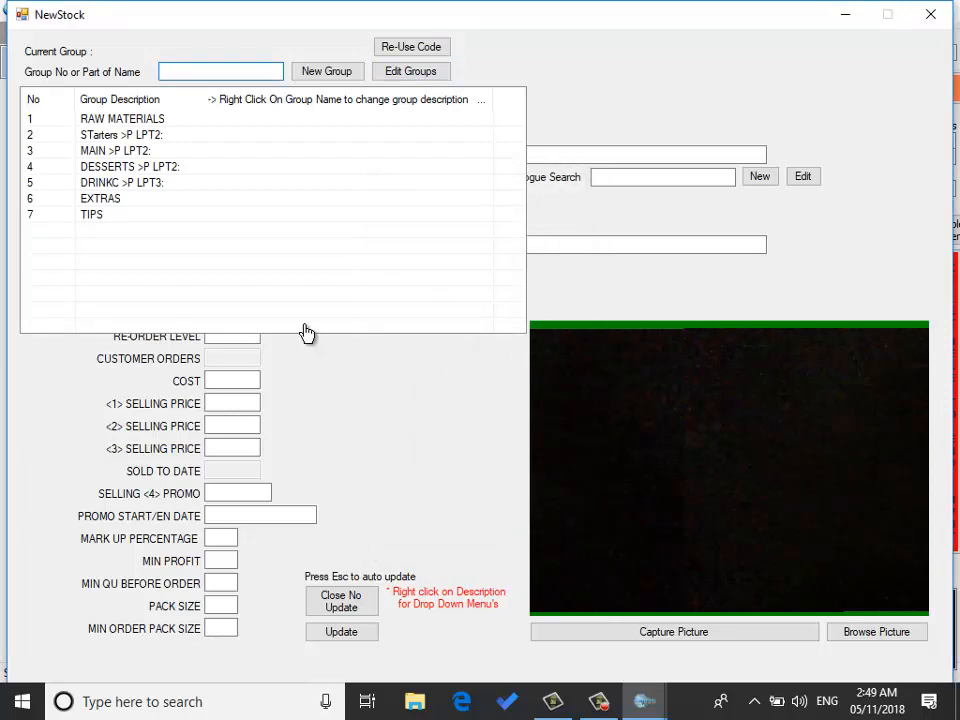
Step: Pick the STarters group for a new stock item and enter the description livers
double_click(155, 140)
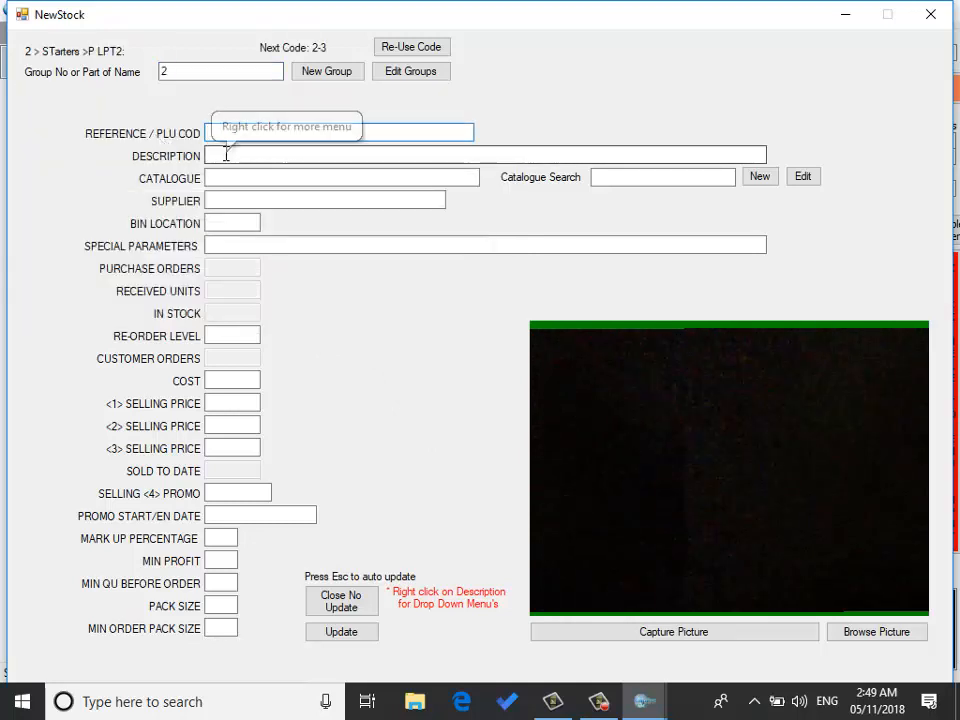
left_click(226, 154)
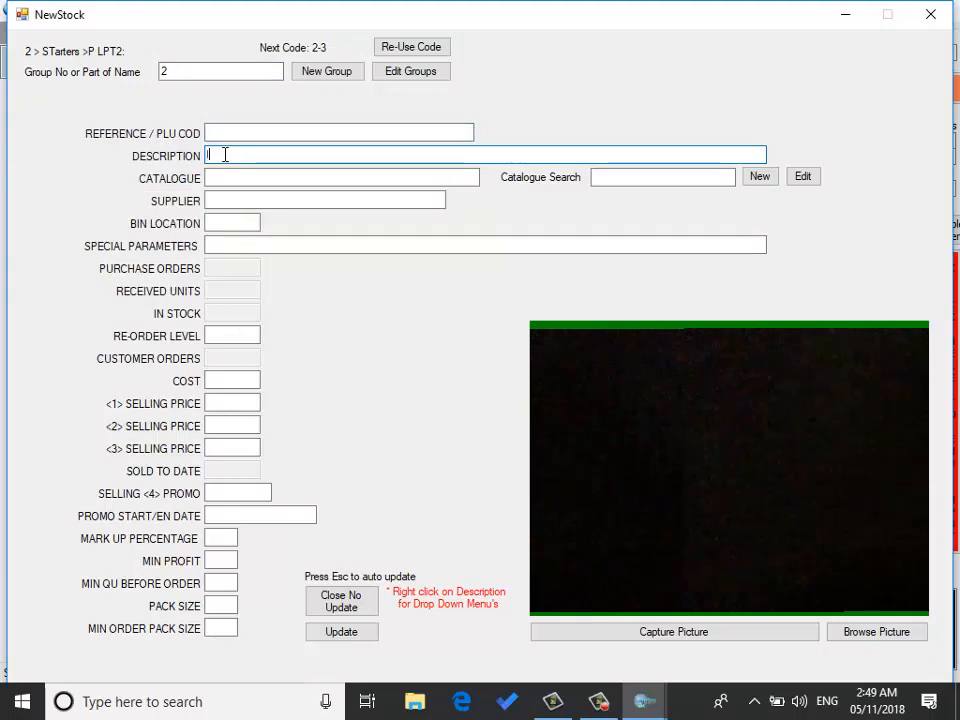
type("livers")
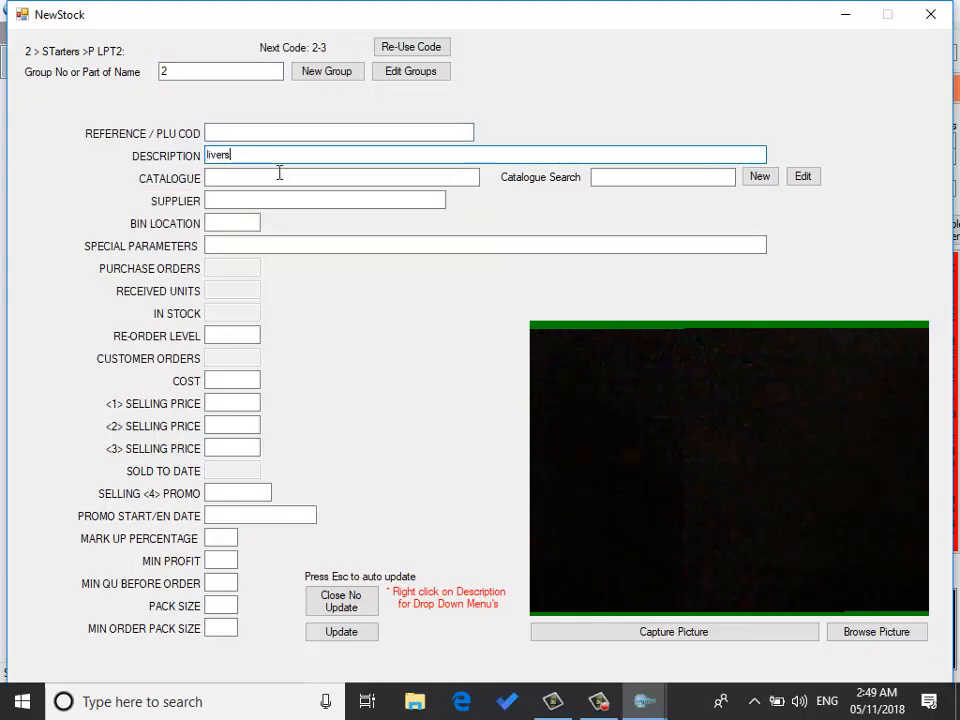
Step: Set the item's special parameters to [CM:MILD/HOT/XHOT as cooking-option choices
left_click(216, 246)
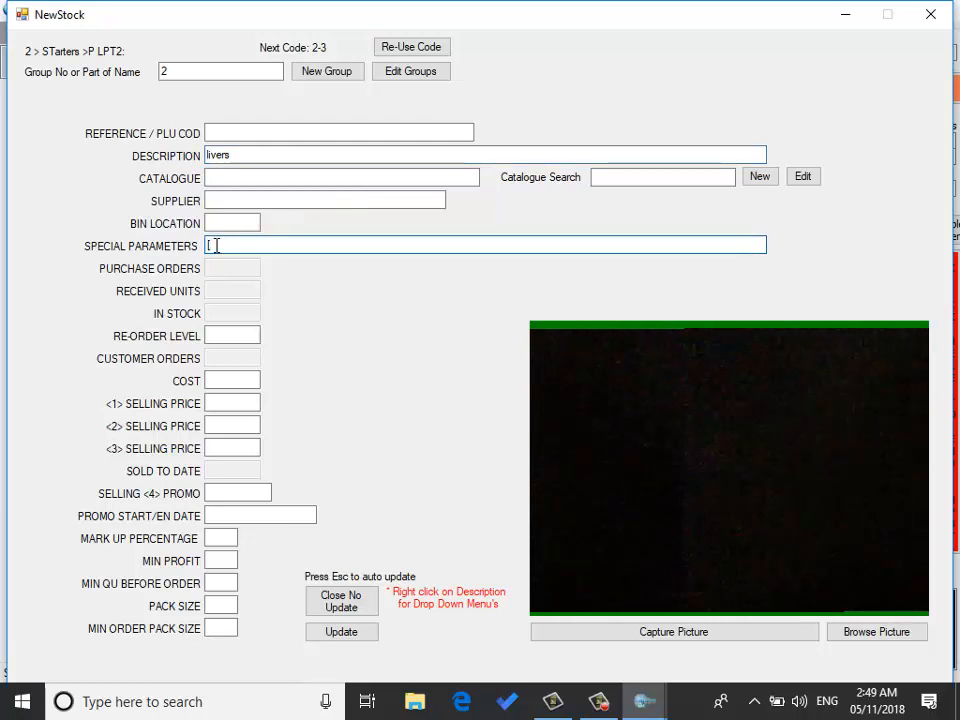
type("[c")
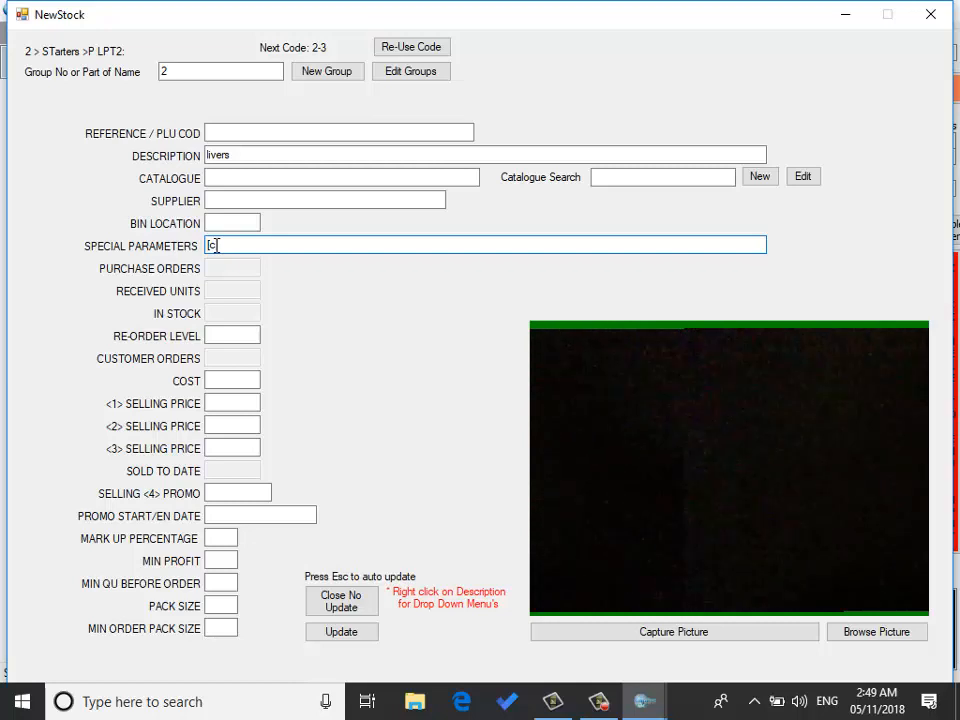
type("n")
key("BackSpace")
key("BackSpace")
type("C")
type("M")
type(":")
type("HI")
key("BackSpace")
key("BackSpace")
type("H")
key("BackSpace")
type("MILD/HOT/")
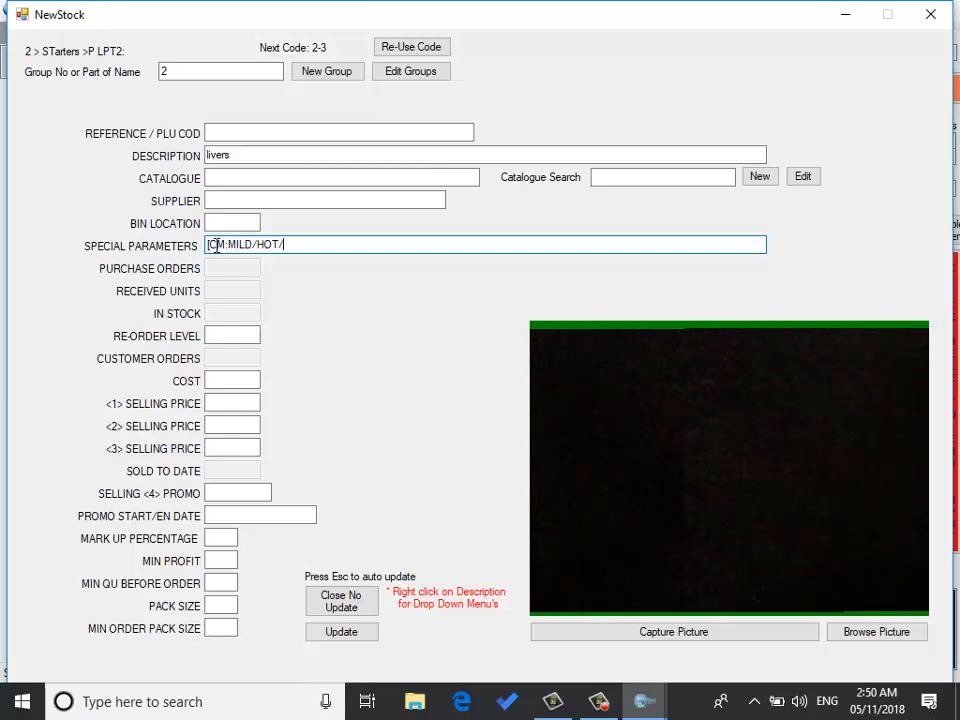
type("XHOT")
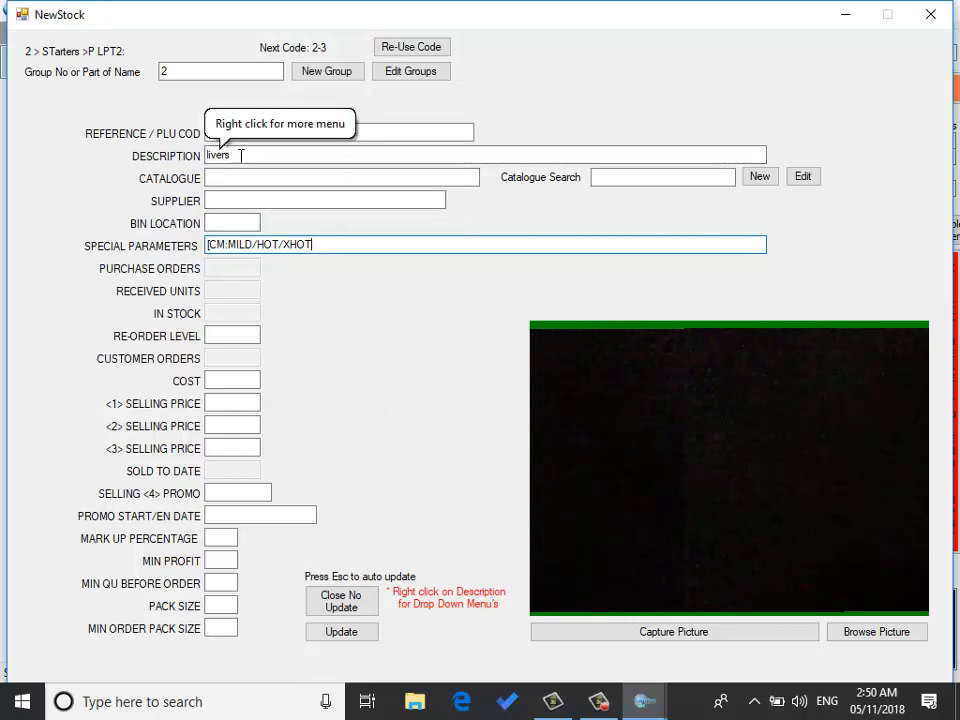
Step: Set the first selling price to 49 and update the new stock item
left_click(220, 403)
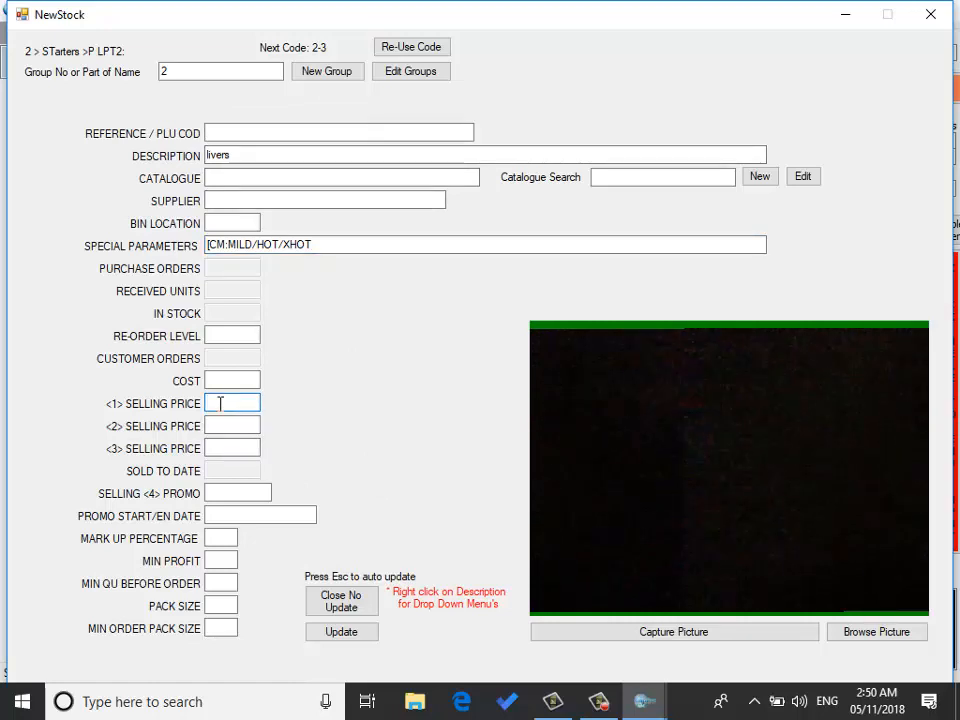
type("49")
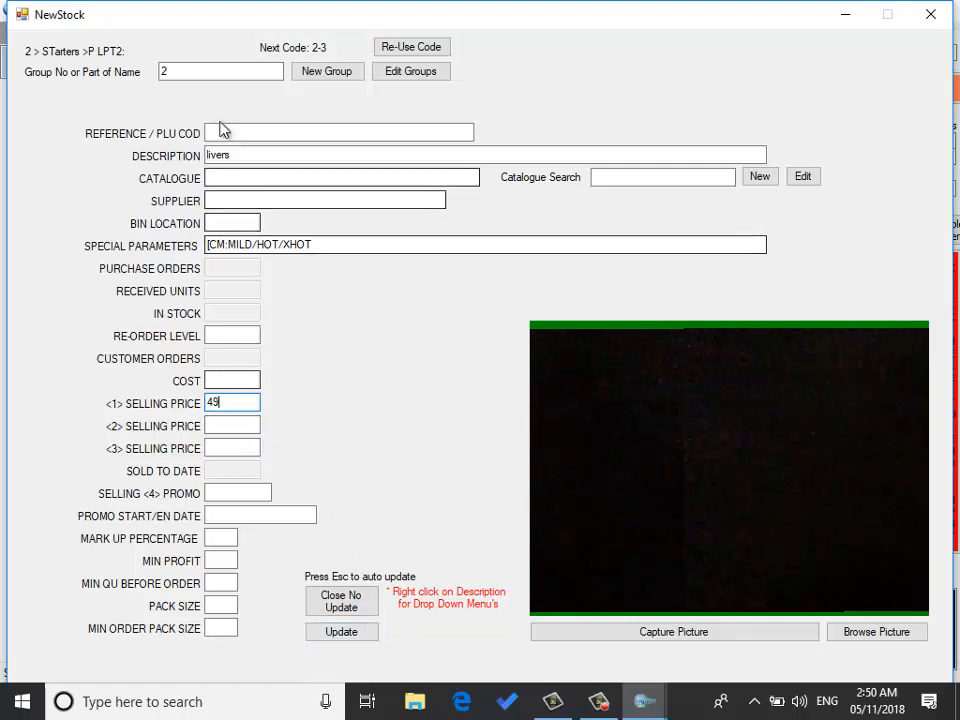
left_click(342, 630)
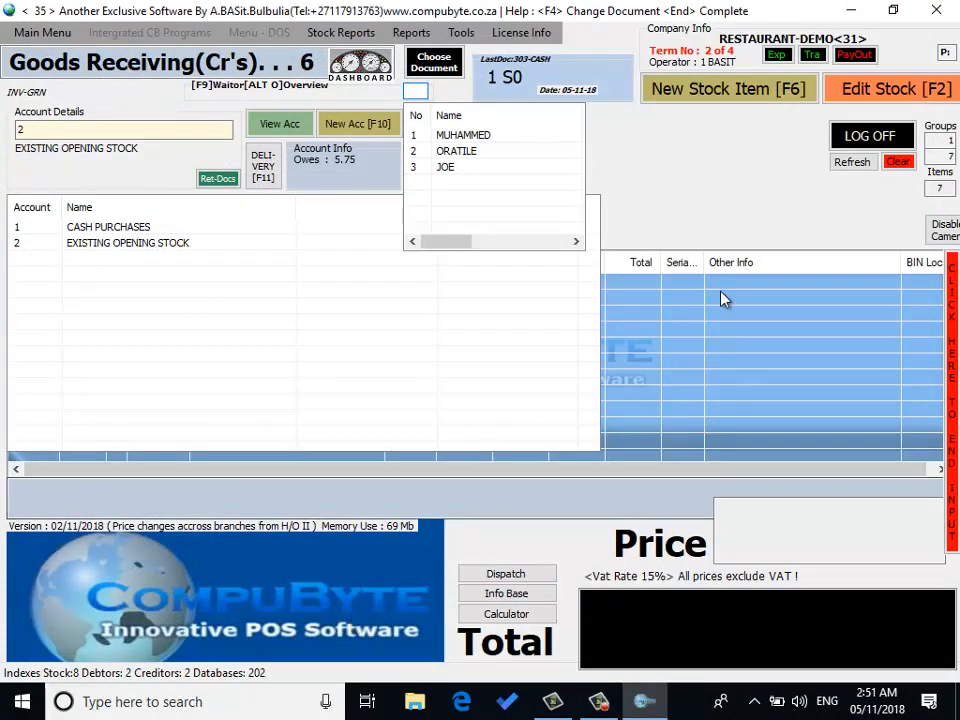
Step: Close a blank new stock form and switch the document to Order from Customer
left_click(752, 90)
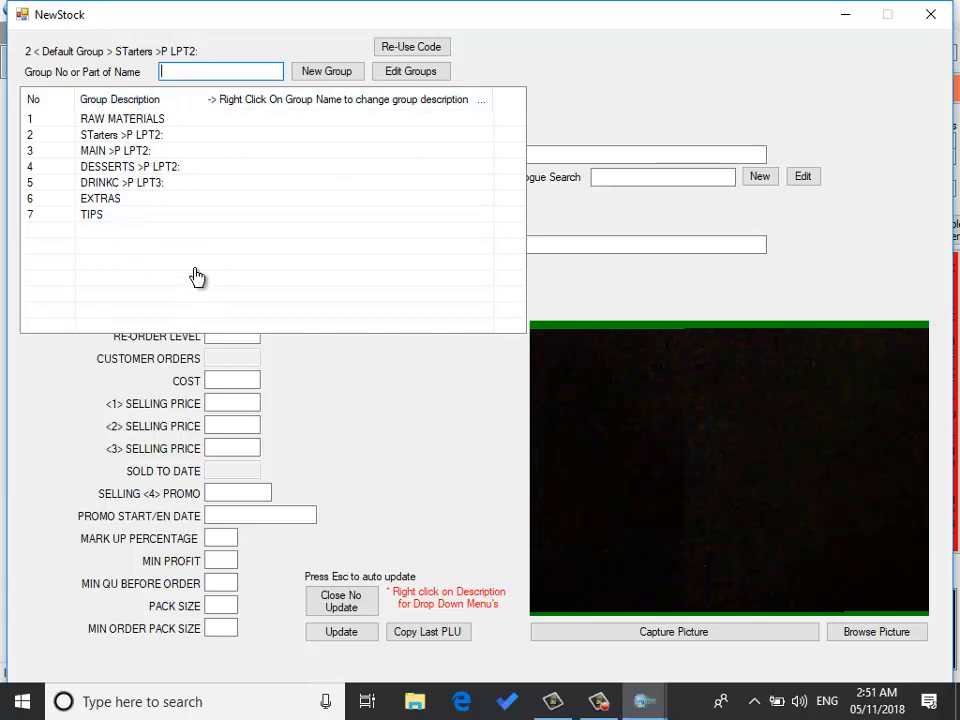
left_click(363, 632)
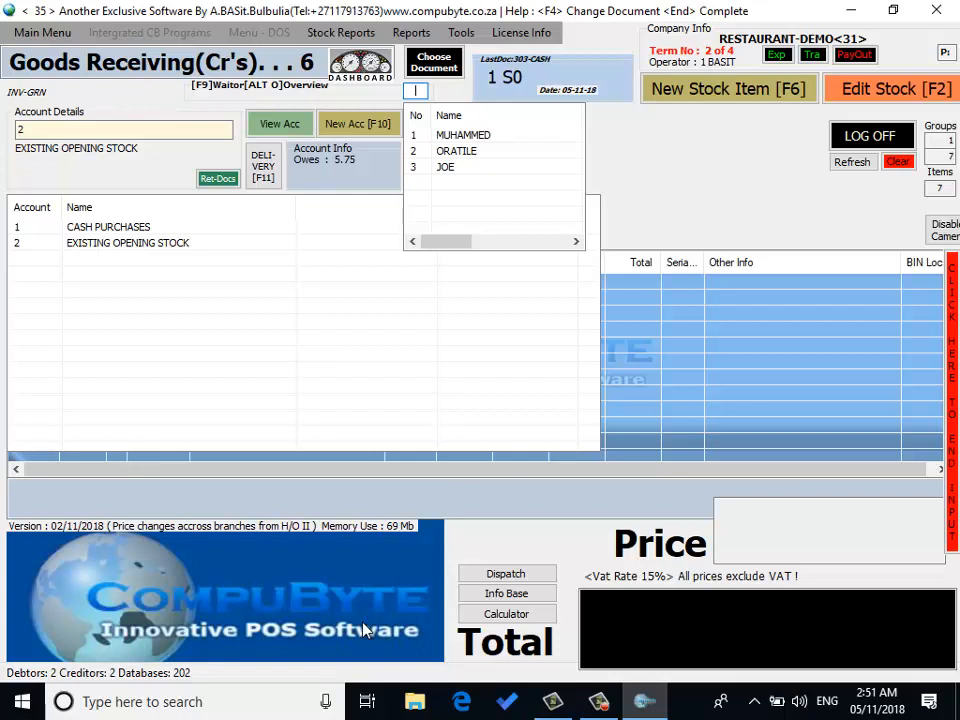
key("F4")
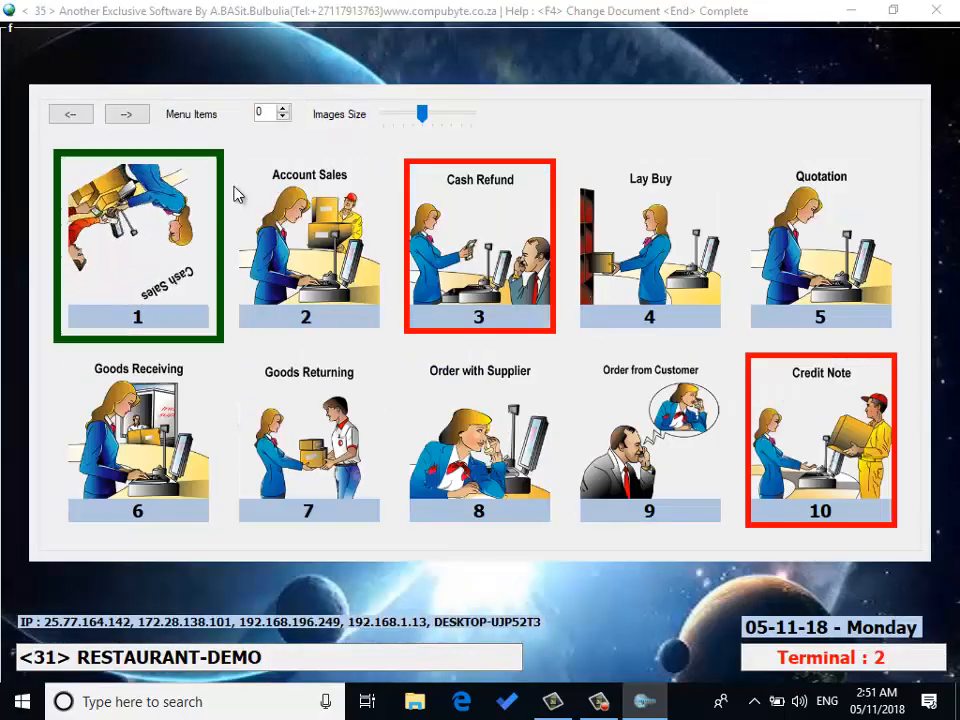
left_click(675, 428)
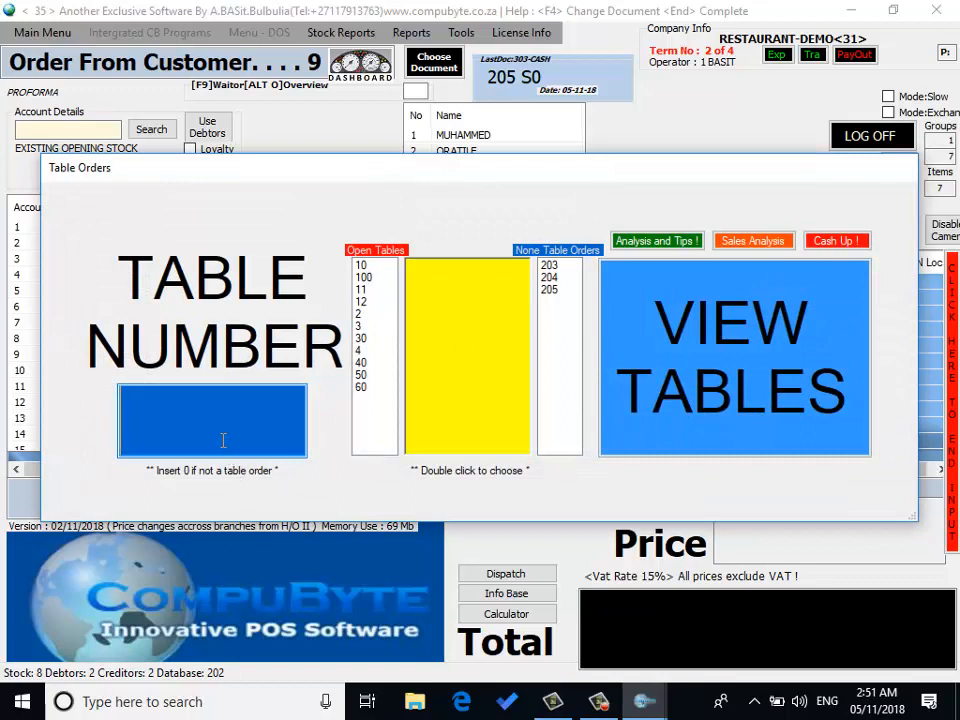
Step: Open table number 1 as a new table order and assign waiter number 3 to it
type("1")
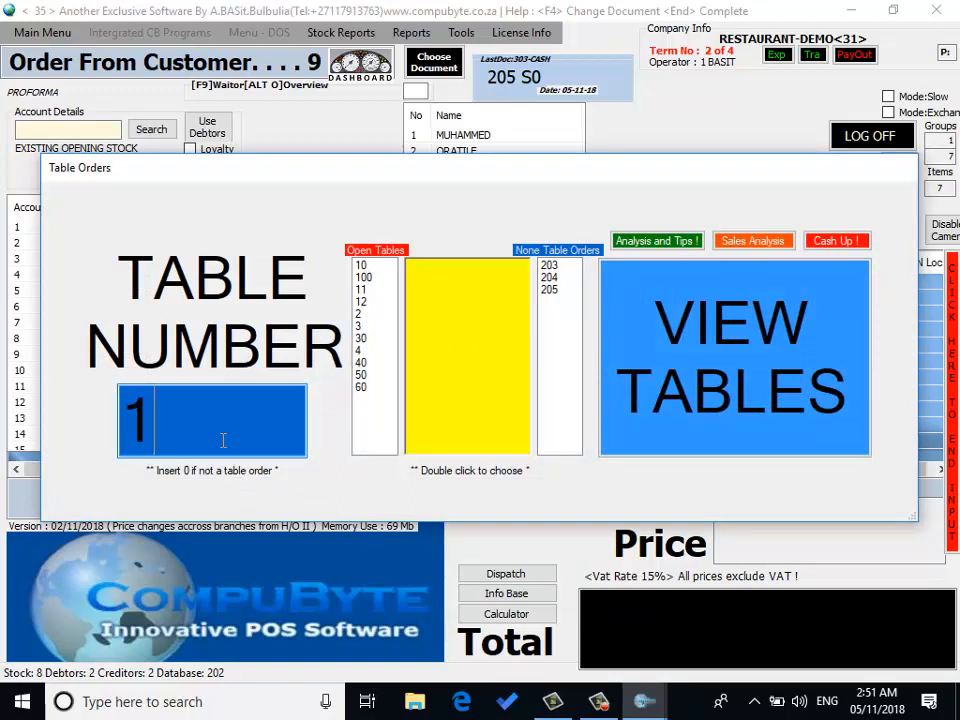
key("Return")
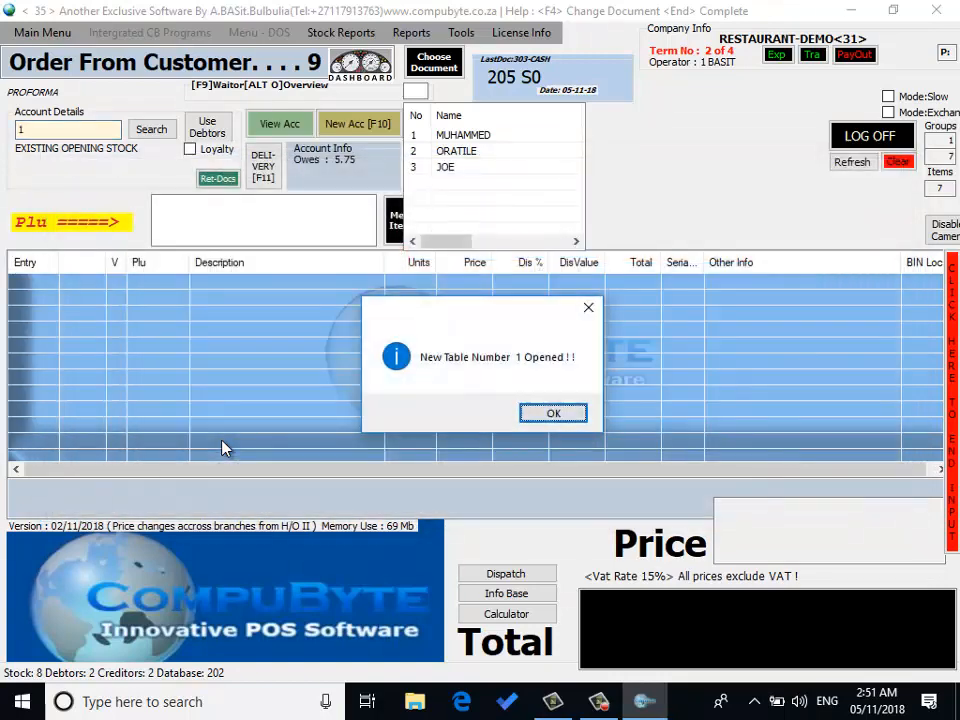
left_click(553, 413)
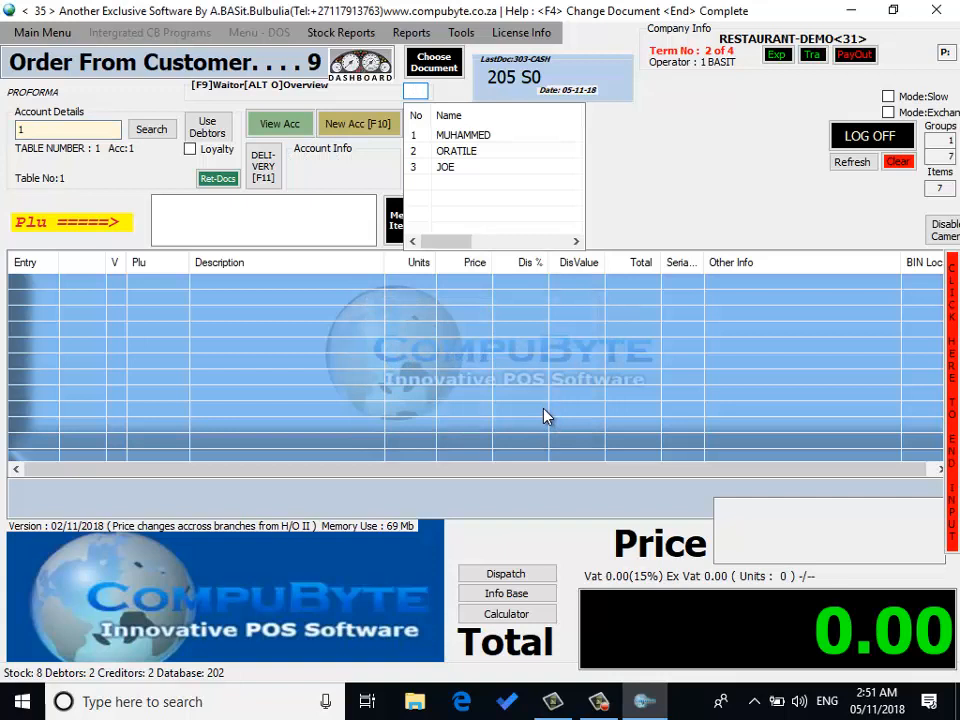
type("3")
key("Return")
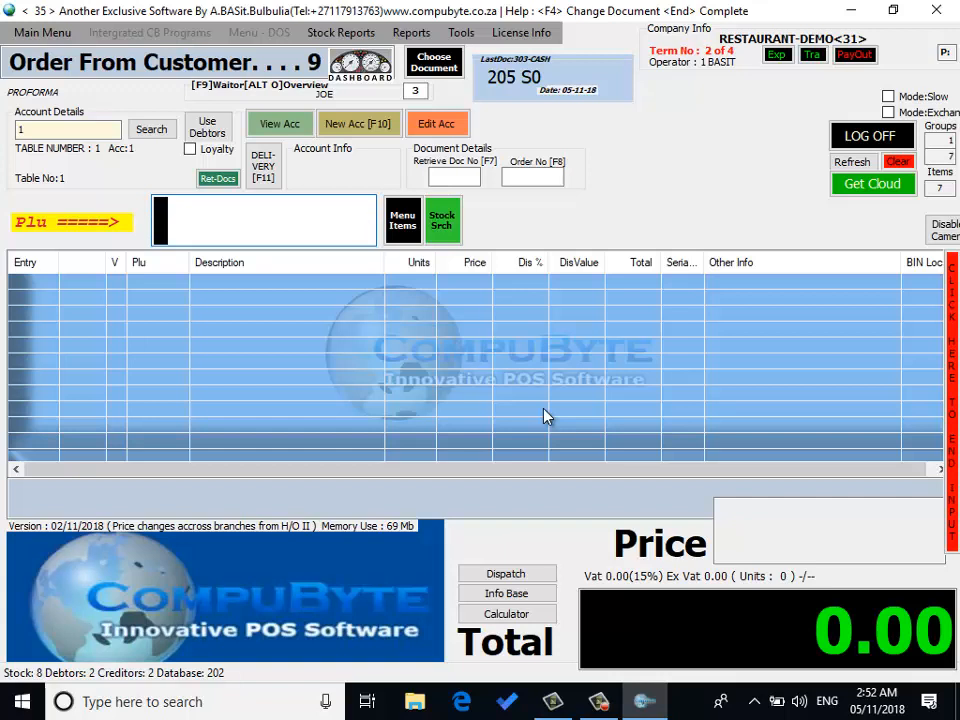
Step: Add livers to the order with the MILD cooking option, 1 unit at a price of 49
type("LIV")
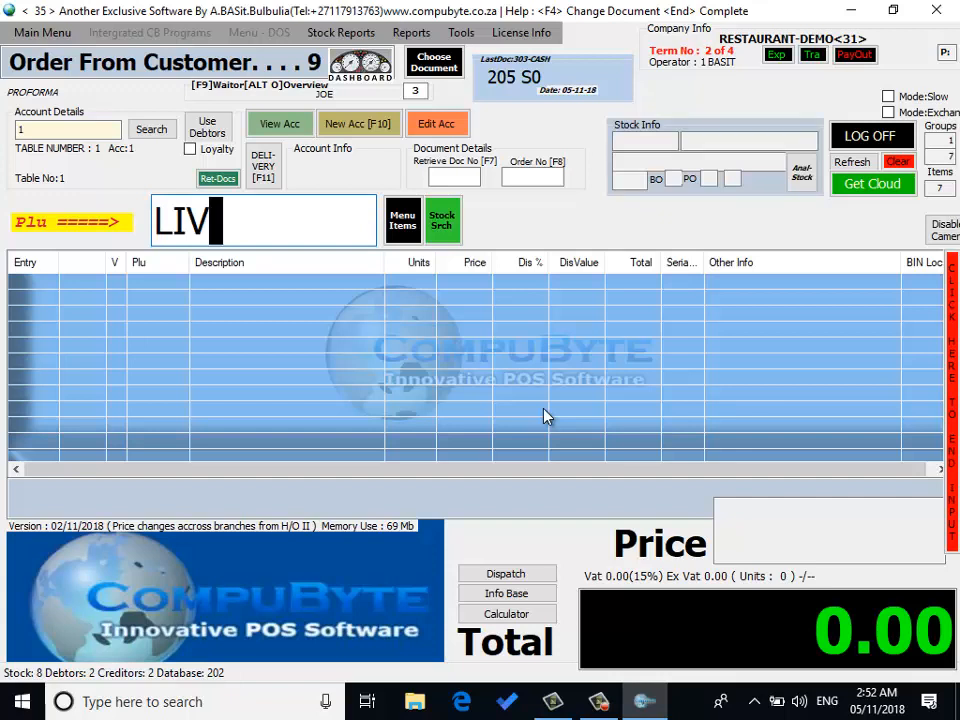
key("Return")
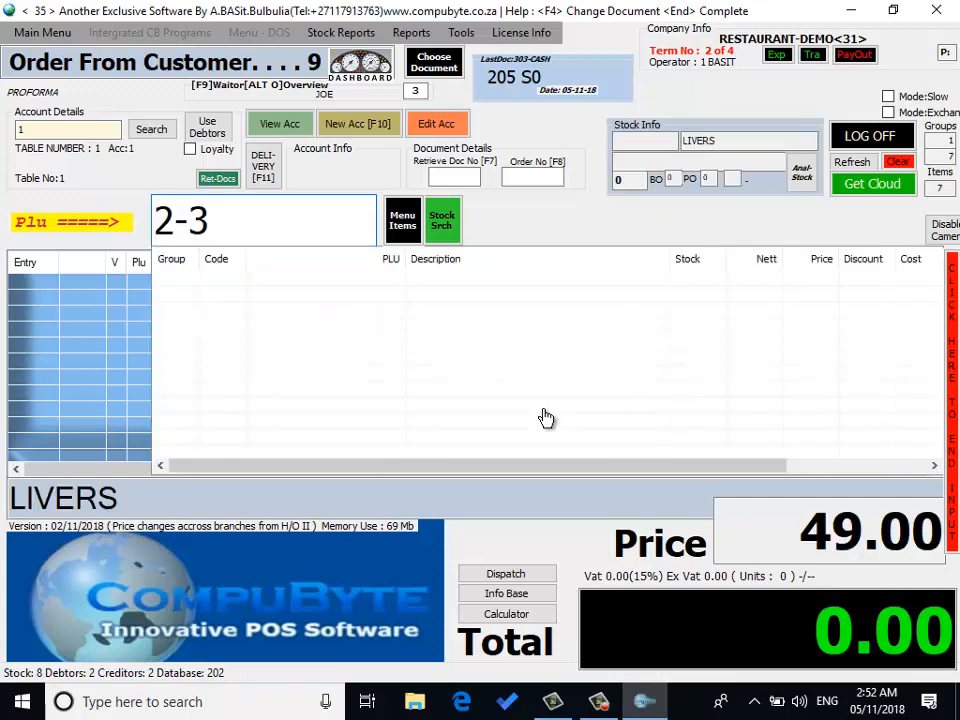
key("Return")
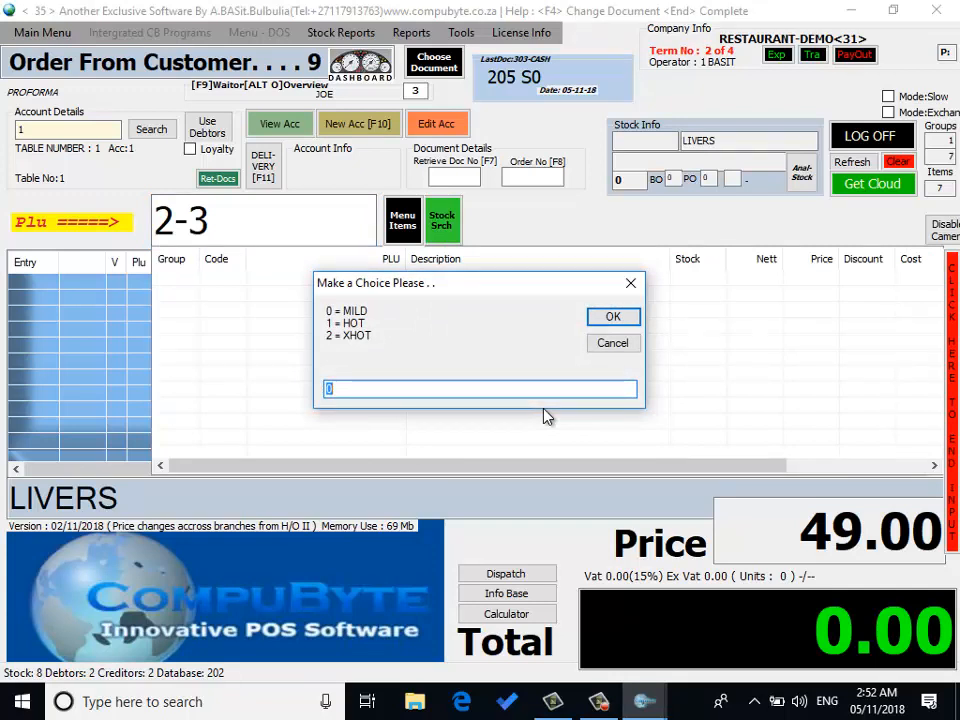
type("0")
key("Return")
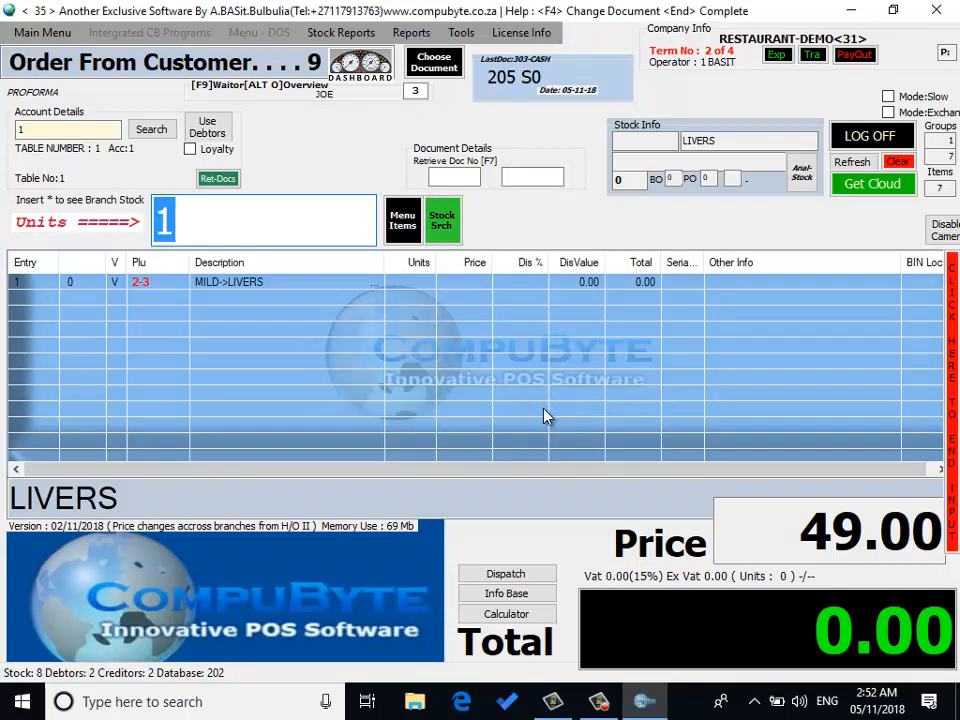
key("Return")
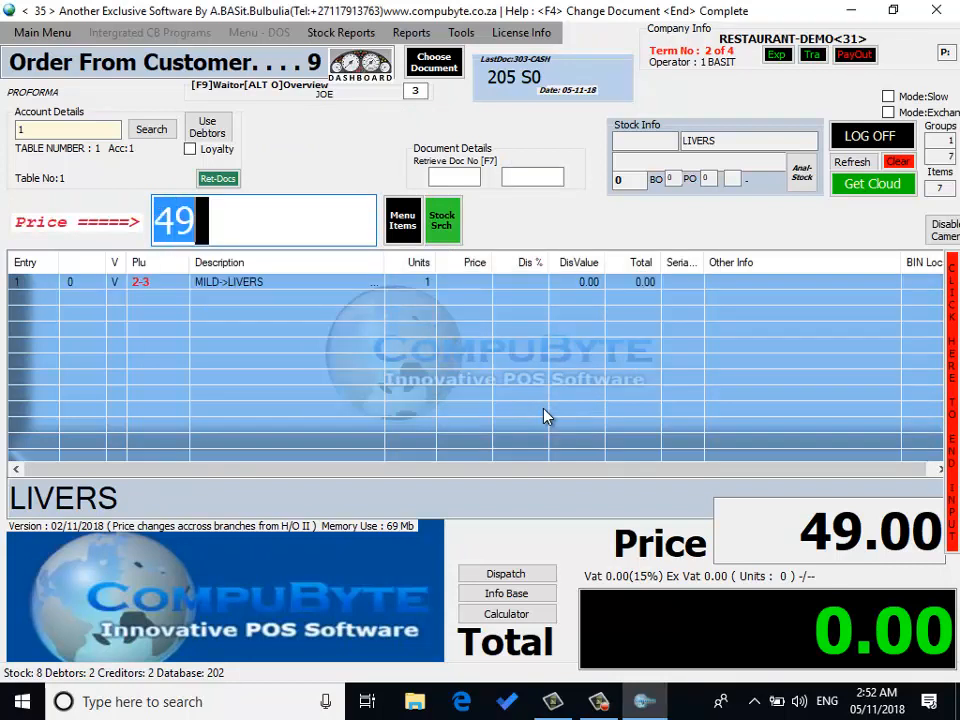
key("Return")
key("Return")
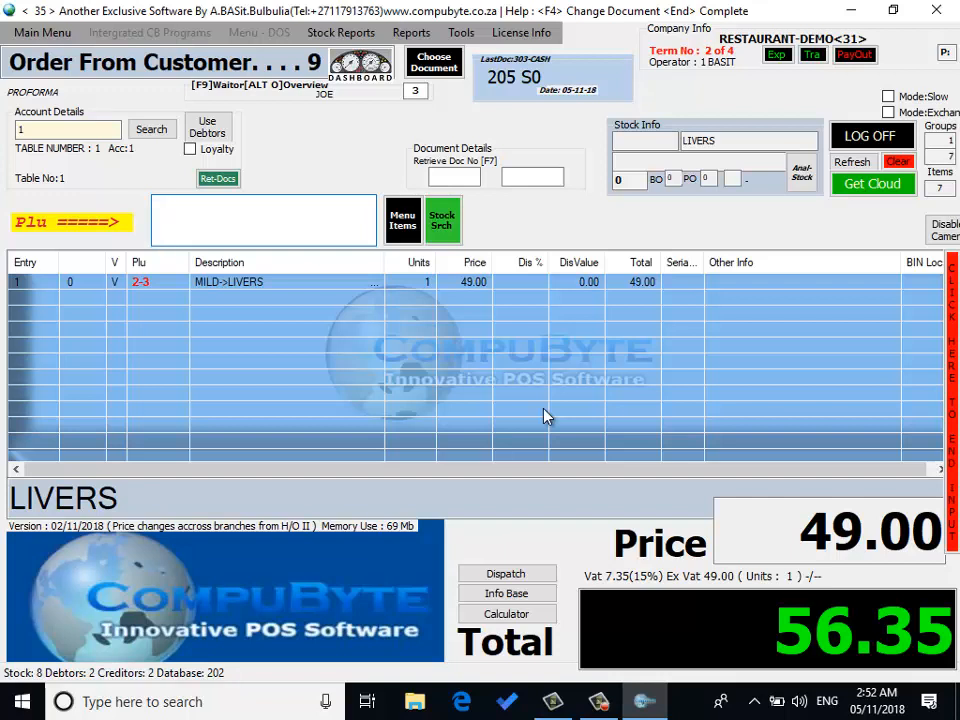
Step: Add one Coke to the table order
type("COK")
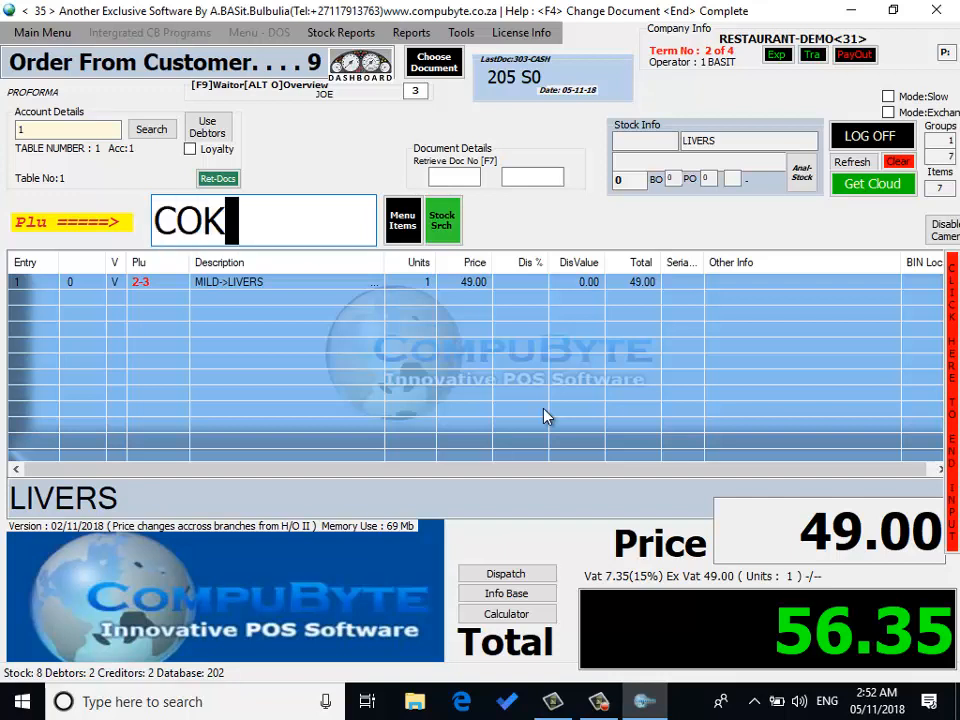
key("Return")
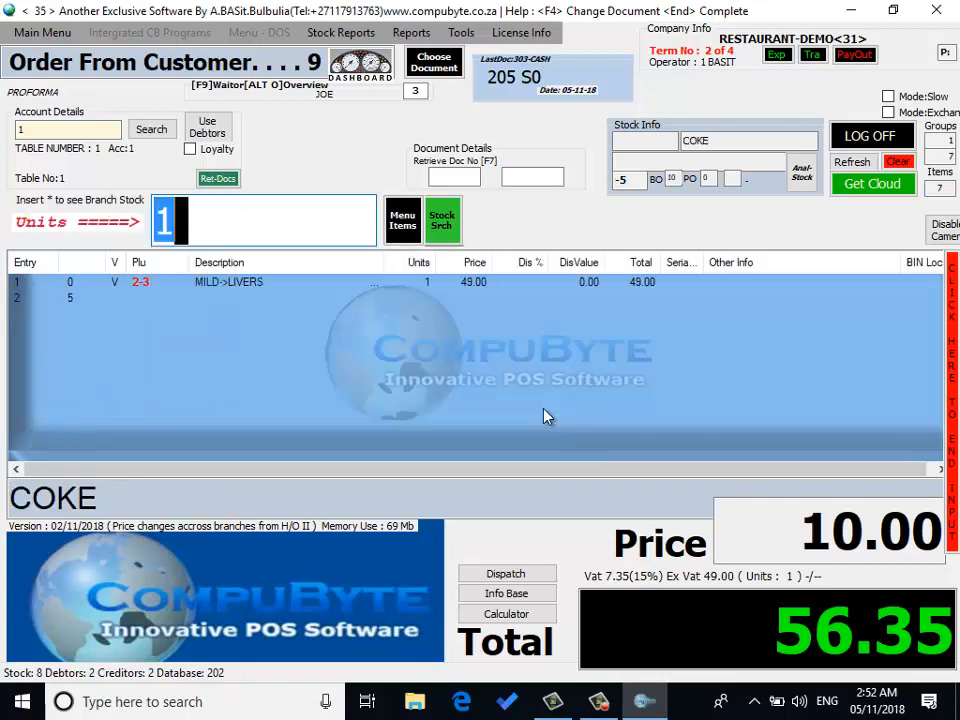
key("Return")
key("Return")
key("Return")
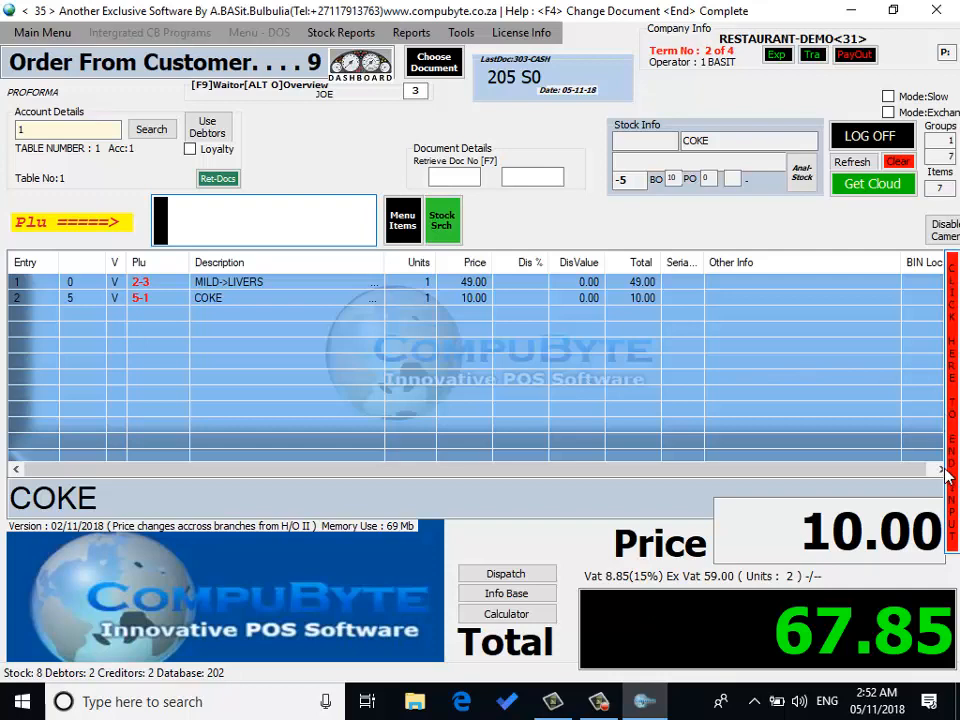
Step: Complete the proforma document for table 1
left_click(954, 370)
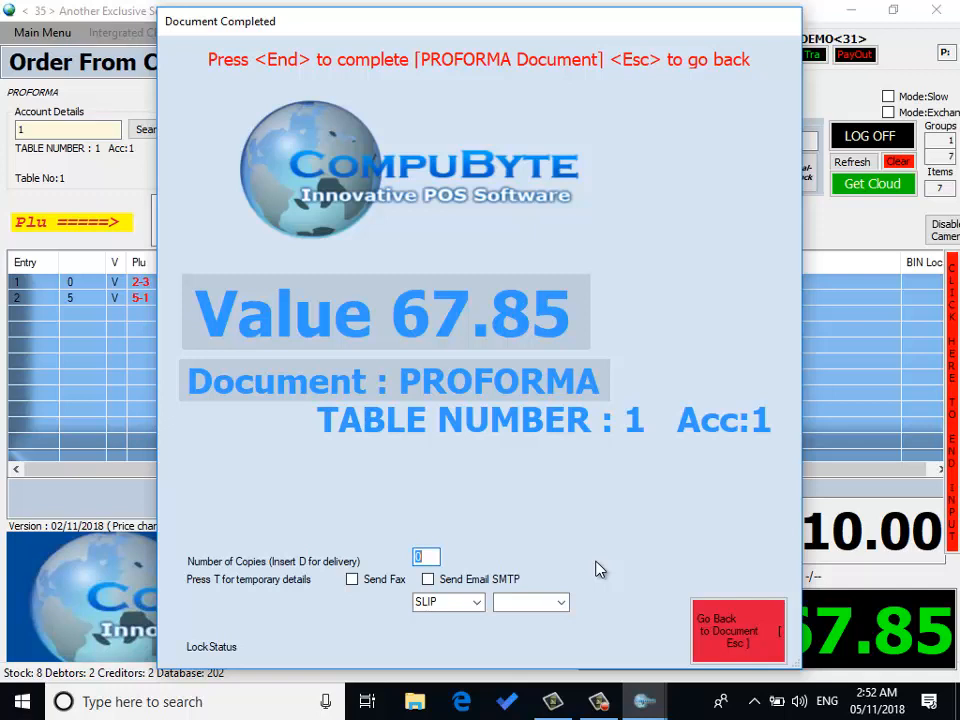
key("End")
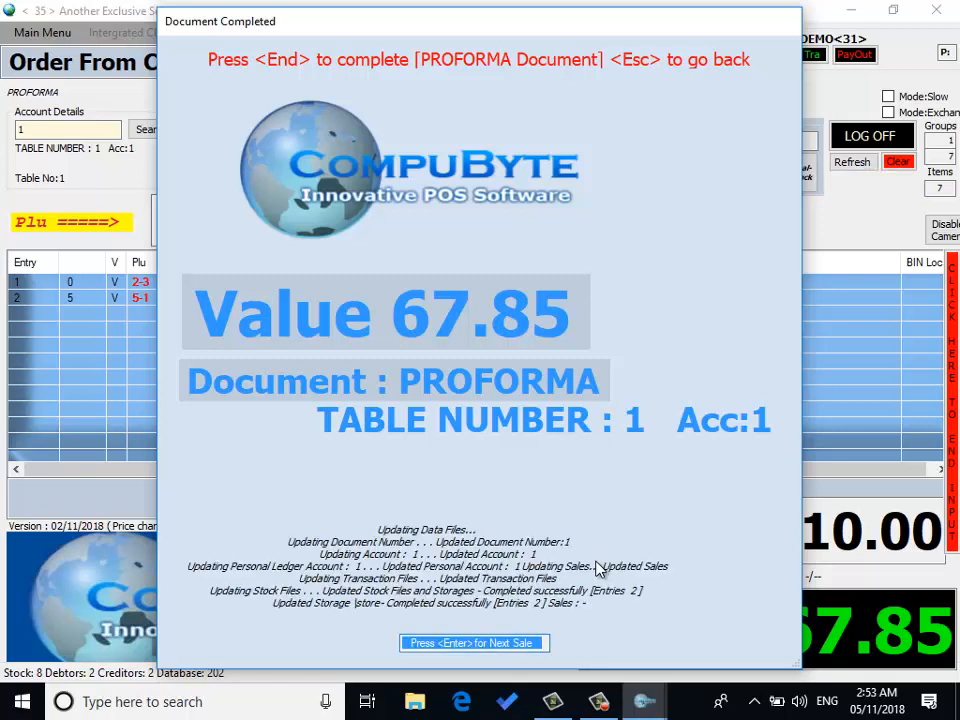
key("Return")
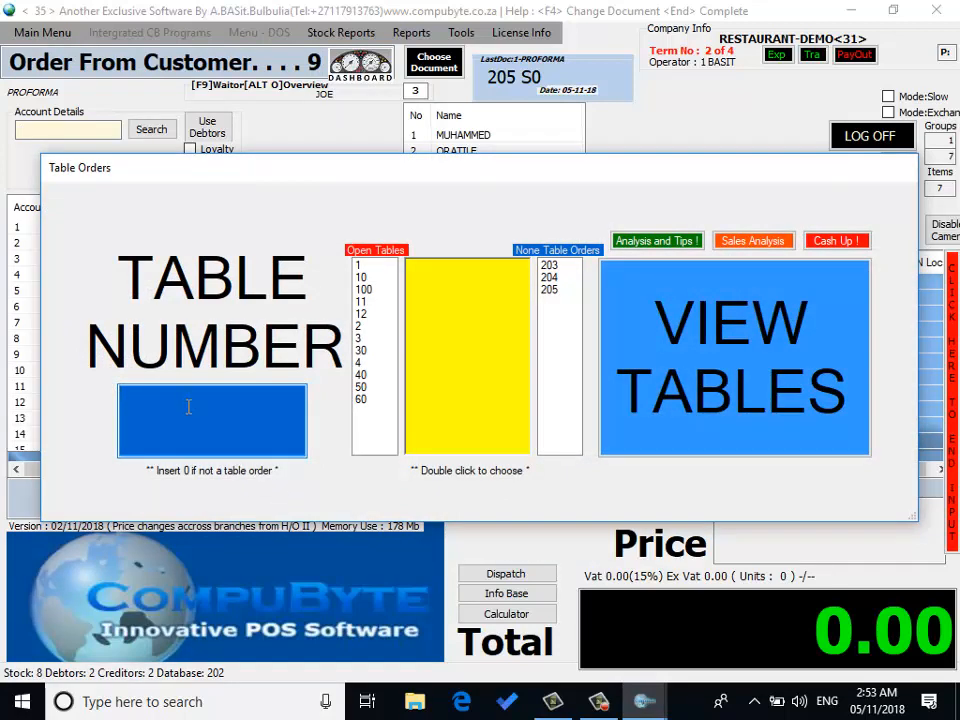
Step: Reopen table 1 and convert its proforma order into a Cash Sales document
type("1")
key("Return")
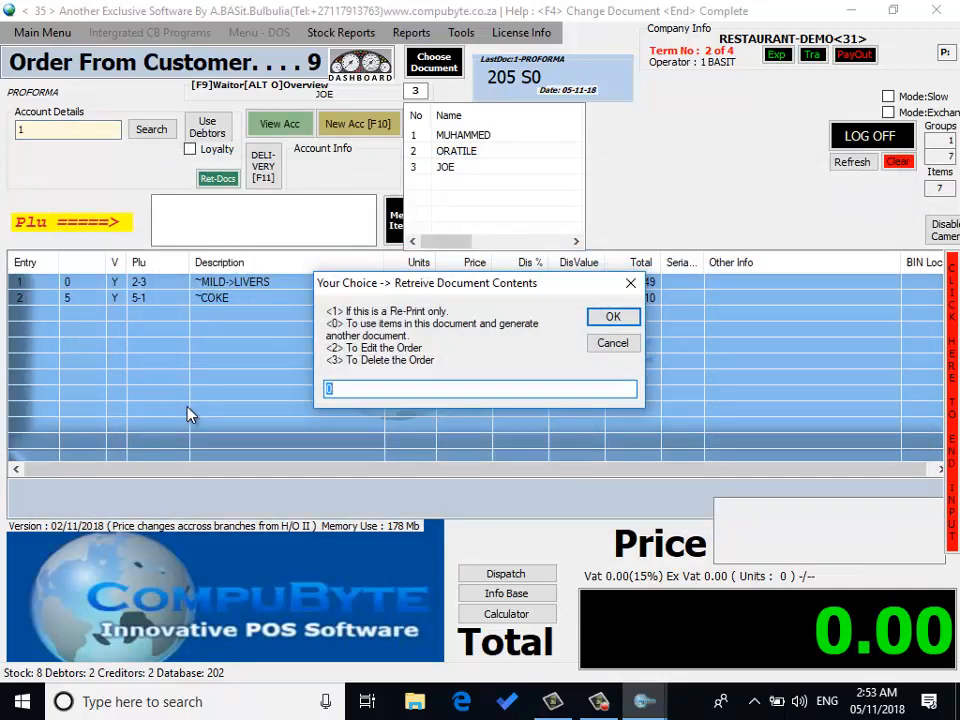
key("Return")
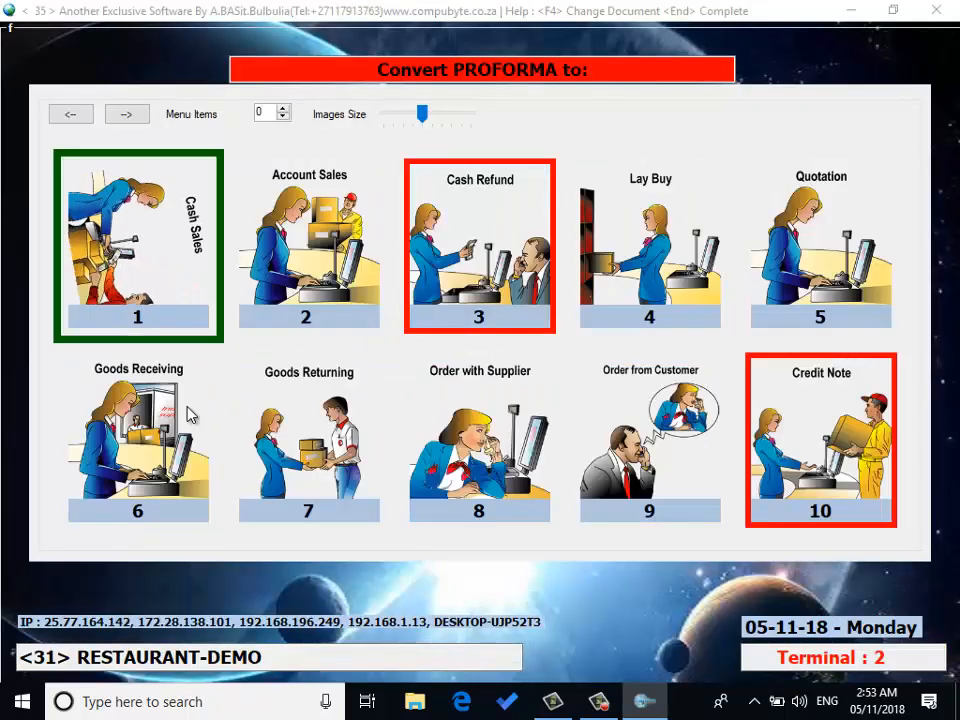
key("Return")
key("Return")
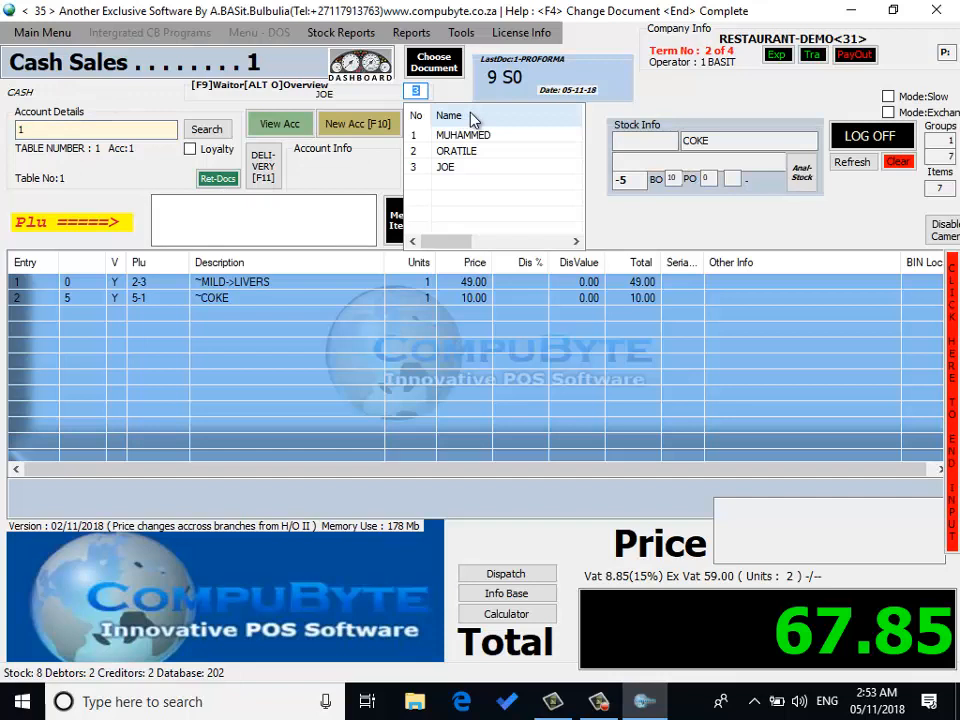
key("Return")
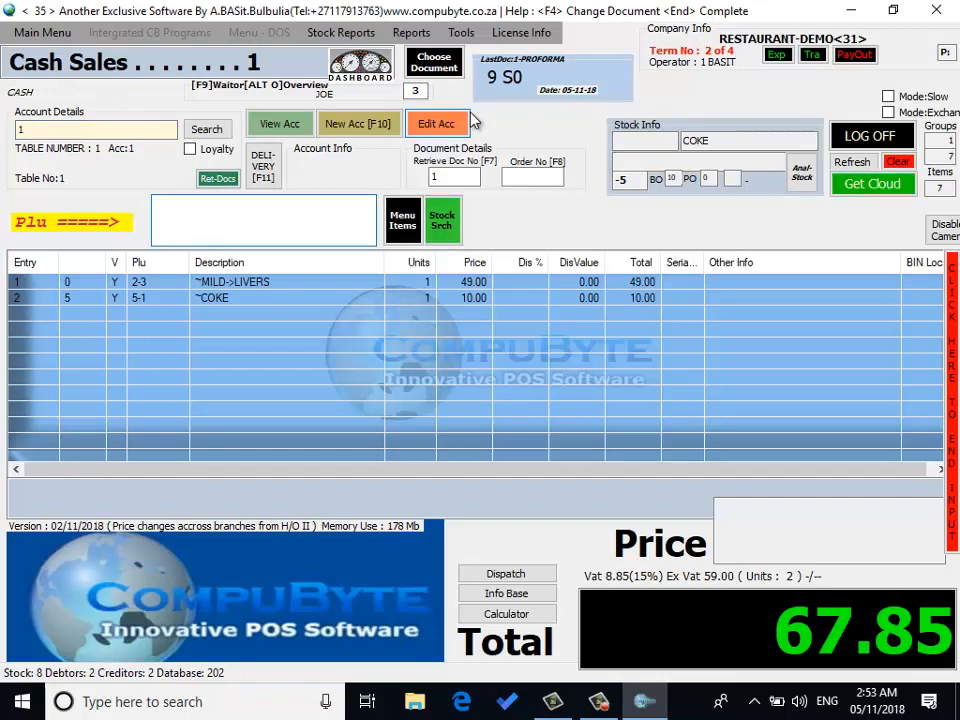
Step: Add the second waiter's tips item, entering 80 as the amount paid on the bill
type("TIP")
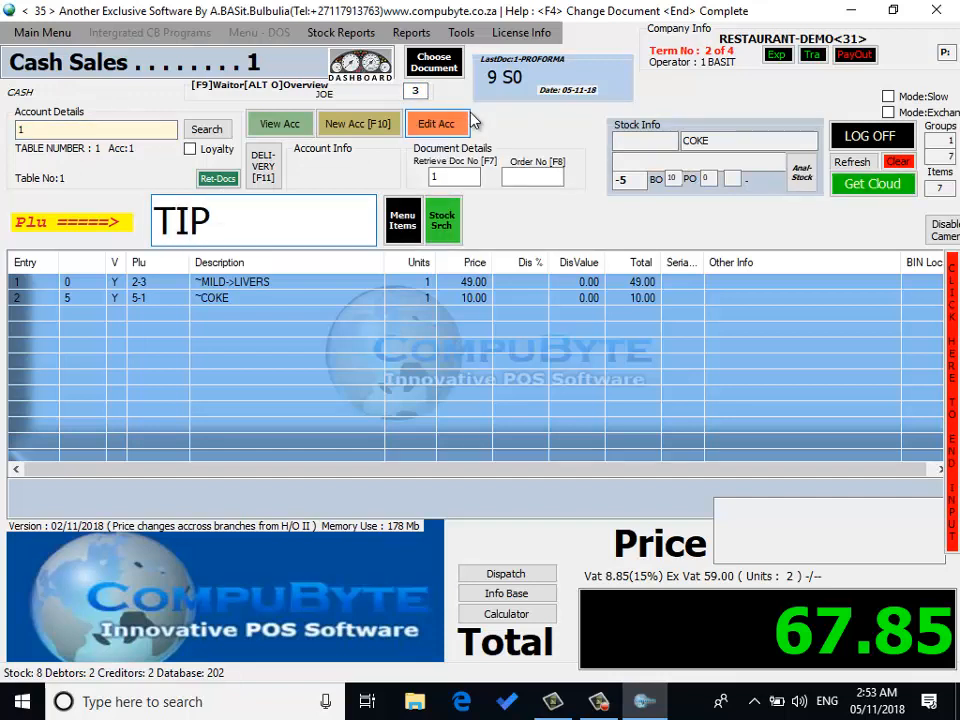
type("S")
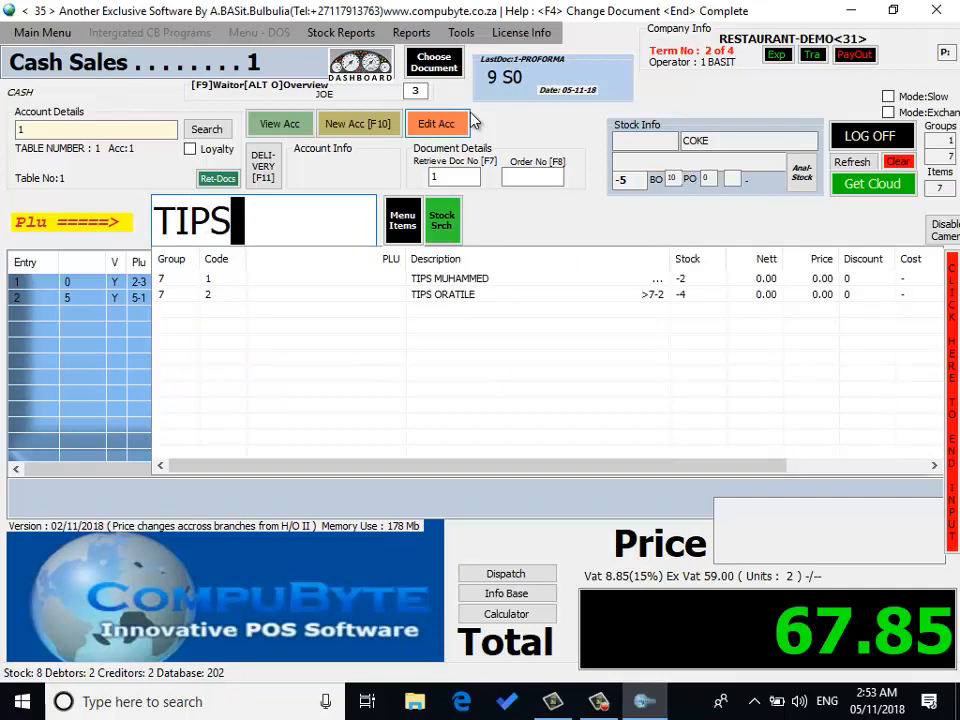
left_click(467, 297)
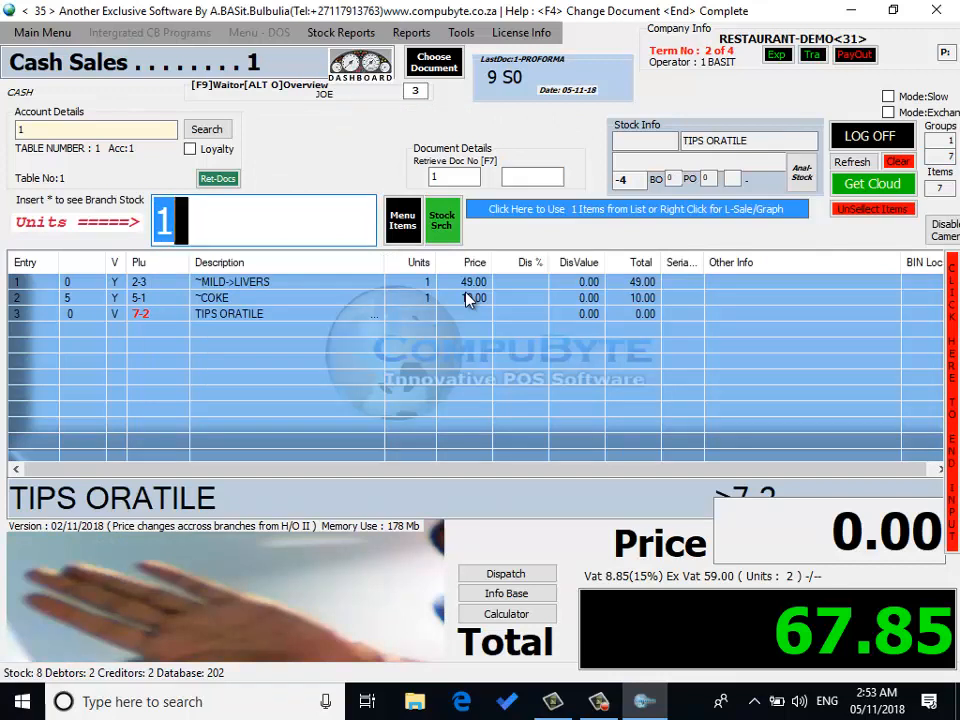
key("Return")
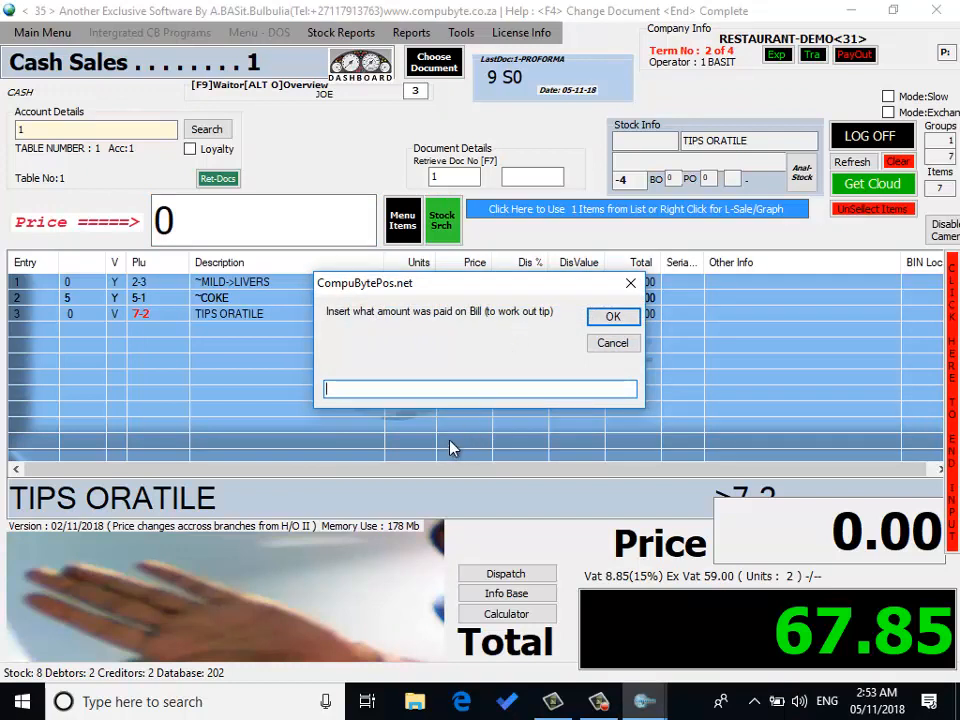
type("7")
key("BackSpace")
type("80")
key("Return")
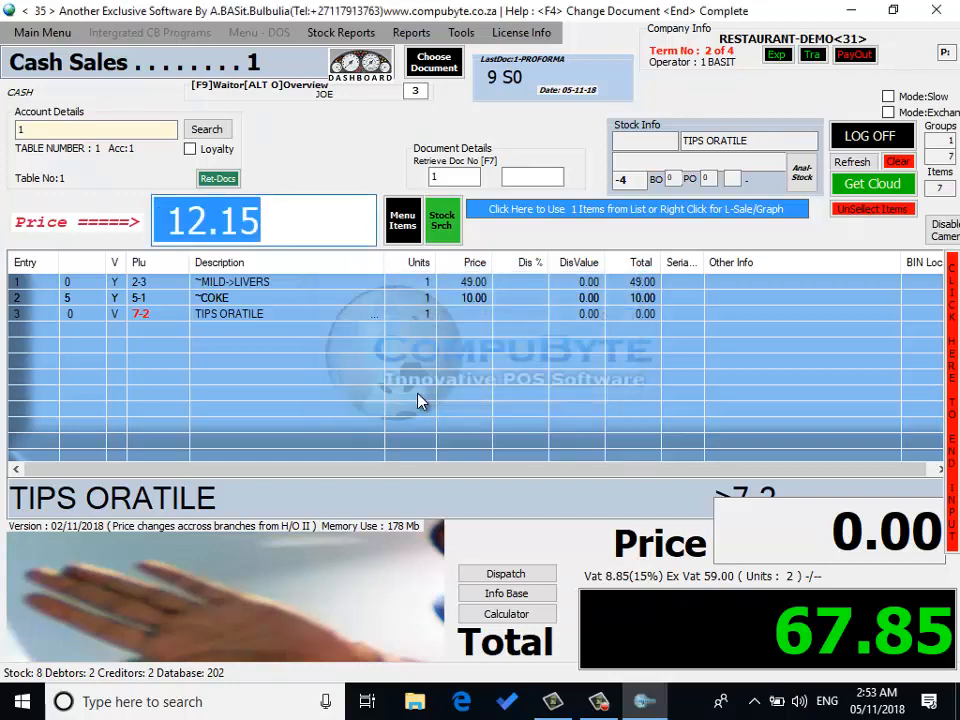
key("Return")
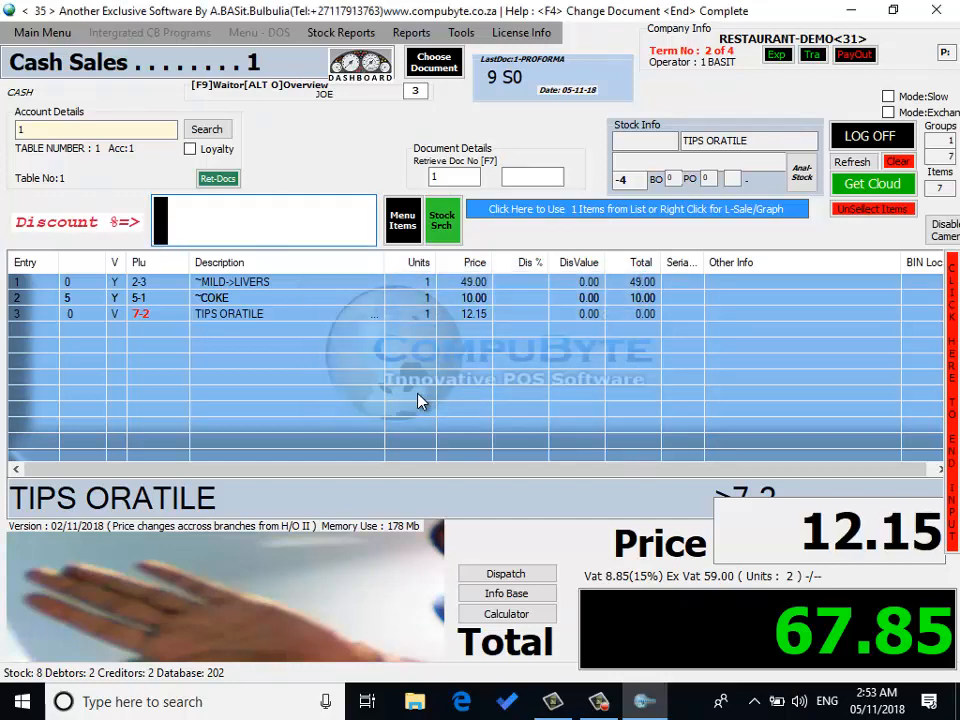
key("Return")
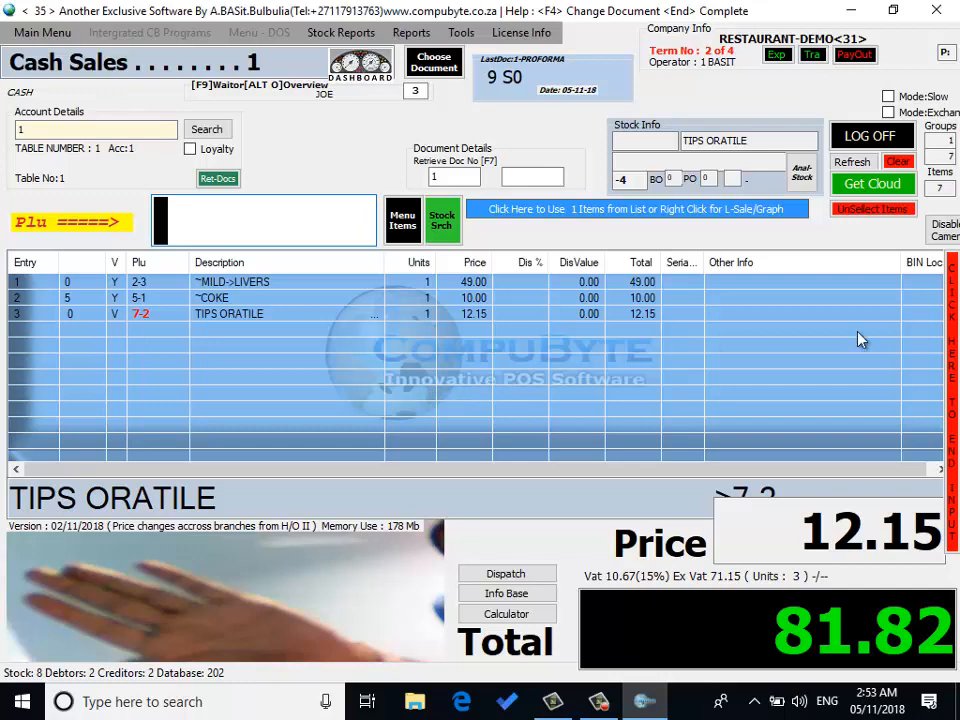
Step: Enter an amount tendered of 100, with 0 cash so it is paid by credit card
left_click(954, 325)
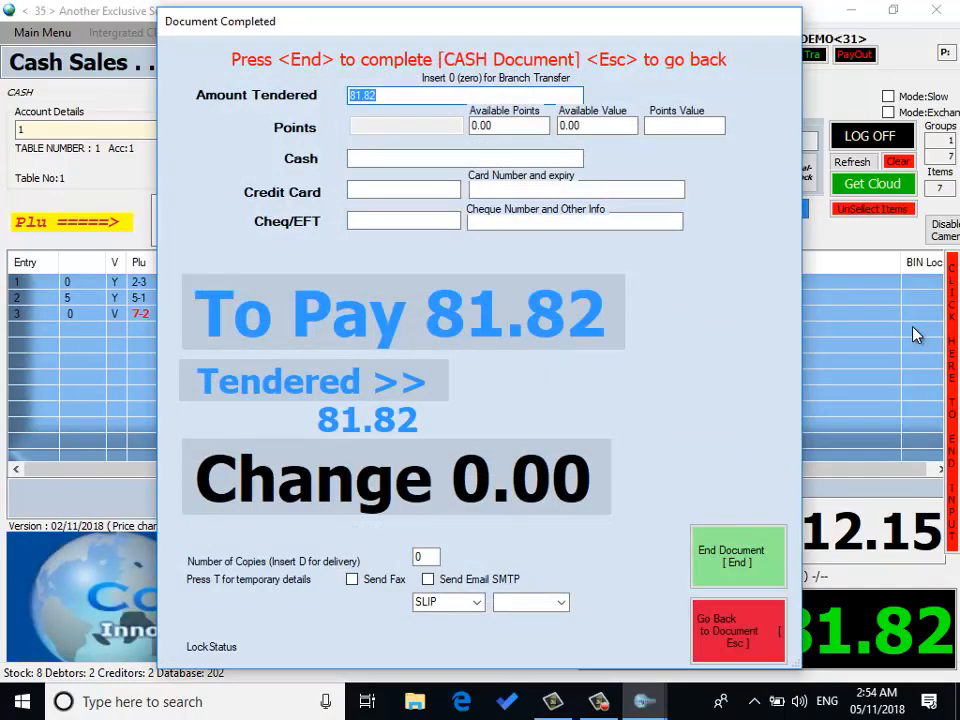
type("1000")
key("BackSpace")
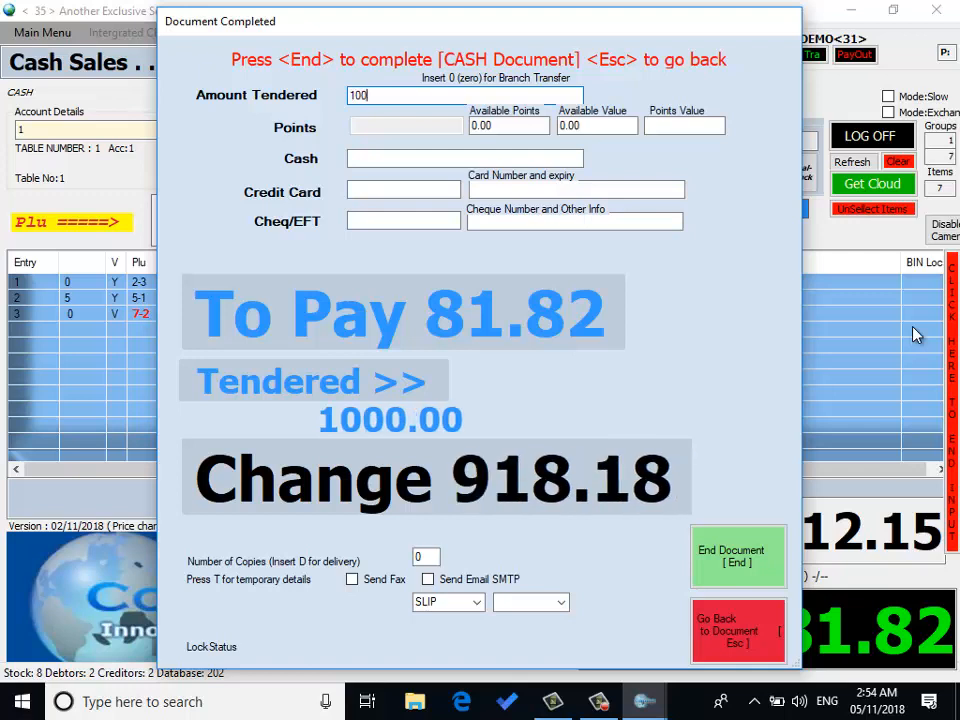
key("Return")
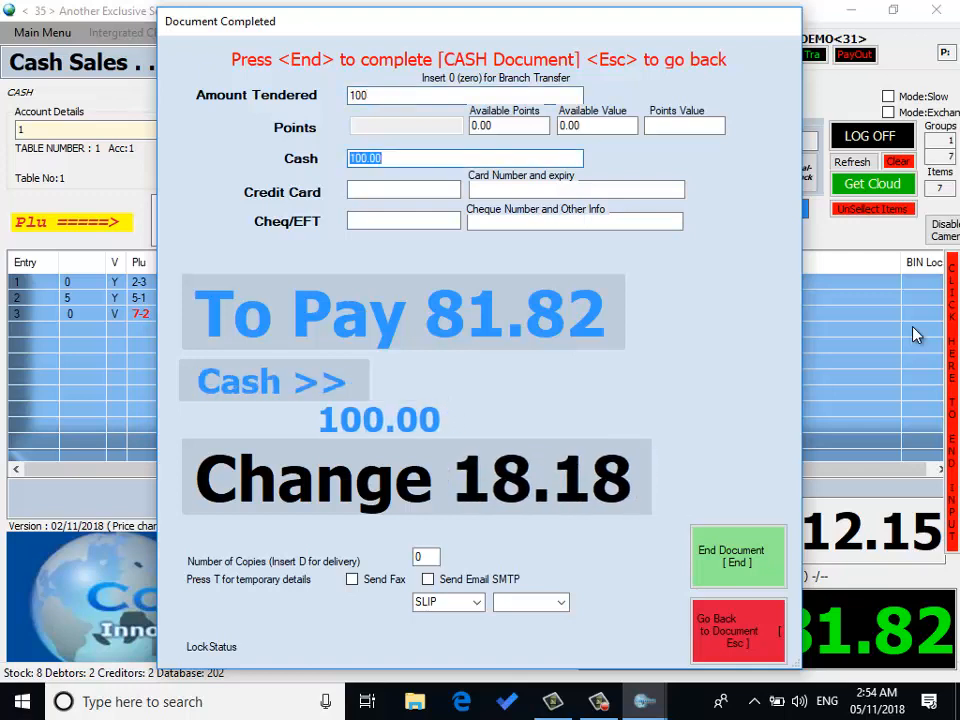
type("0")
key("Return")
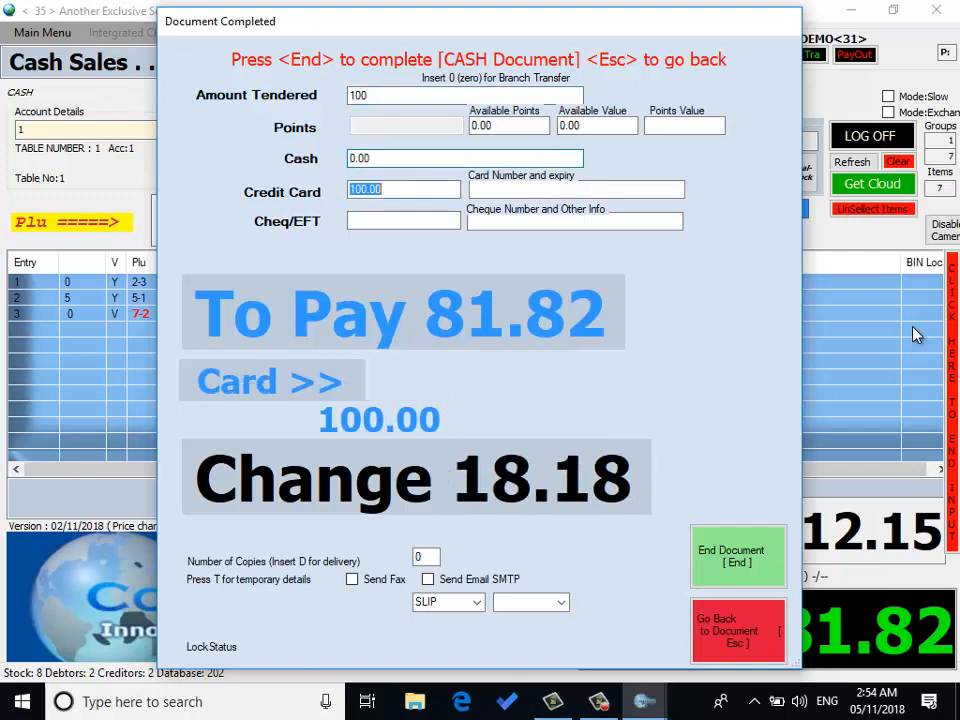
key("Return")
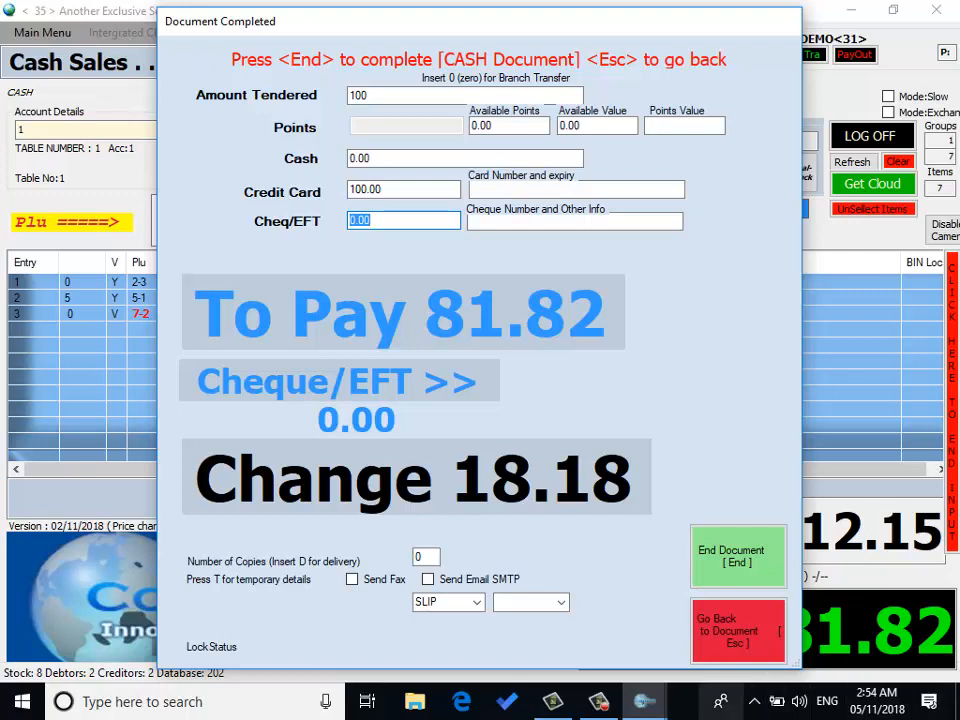
Step: Set the number of copies to 0 and complete the cash document
left_click(434, 556)
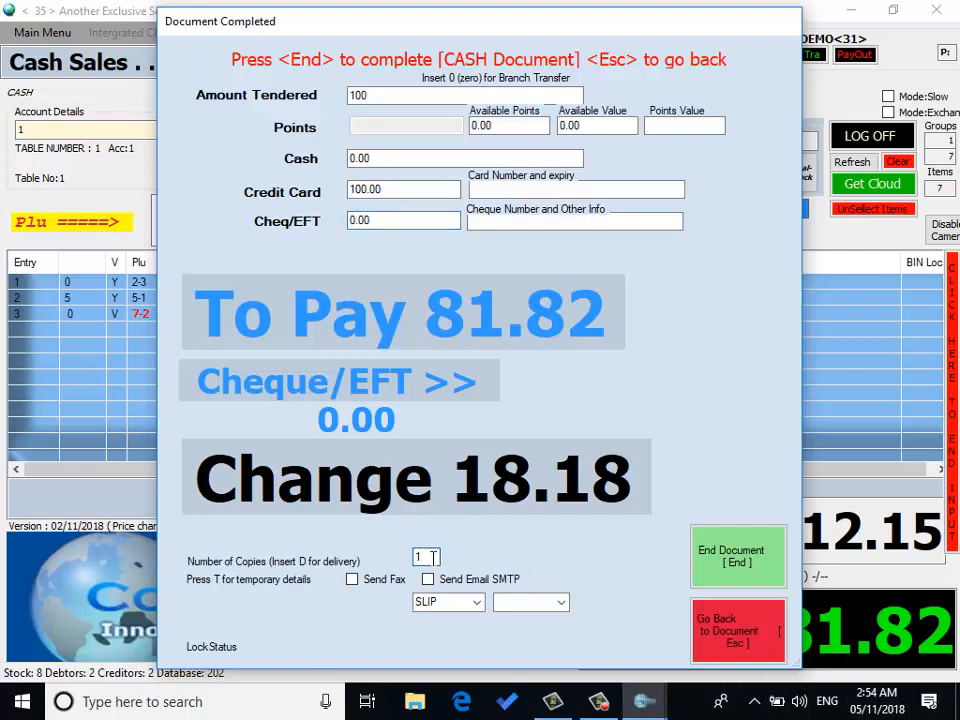
type("0")
key("End")
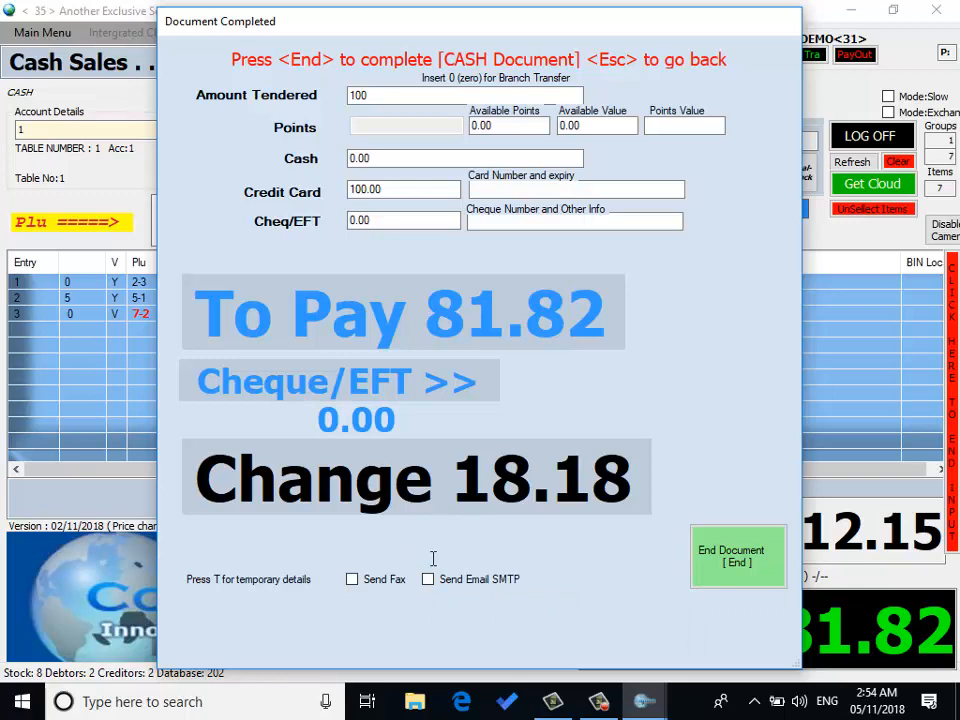
key("Return")
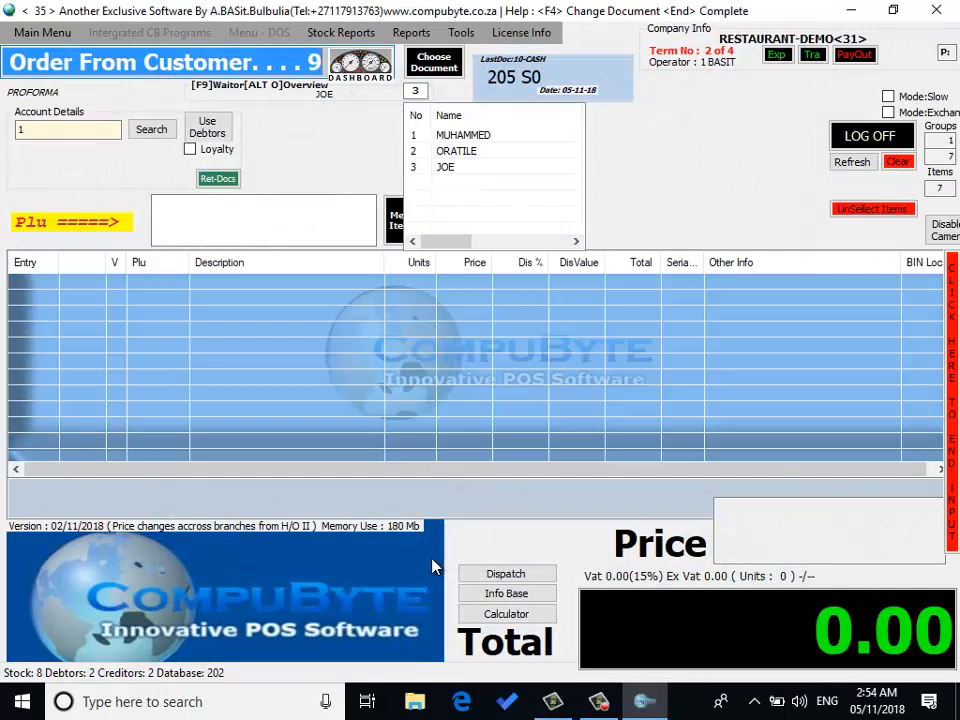
Step: Open the table orders and view the open order on table 2
left_click(281, 60)
key("Return")
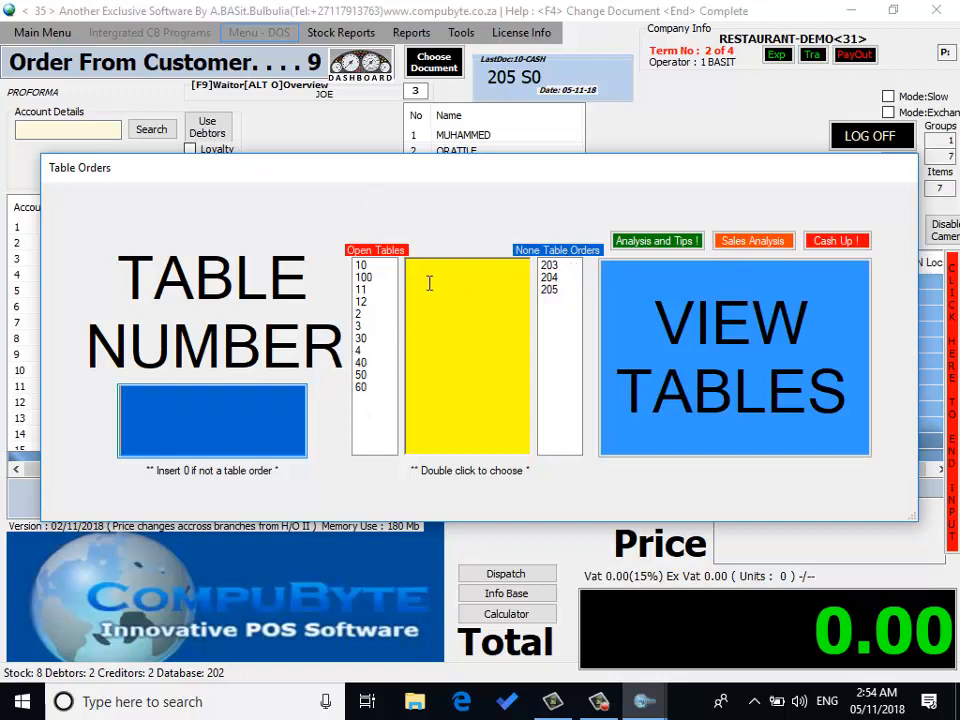
left_click(365, 315)
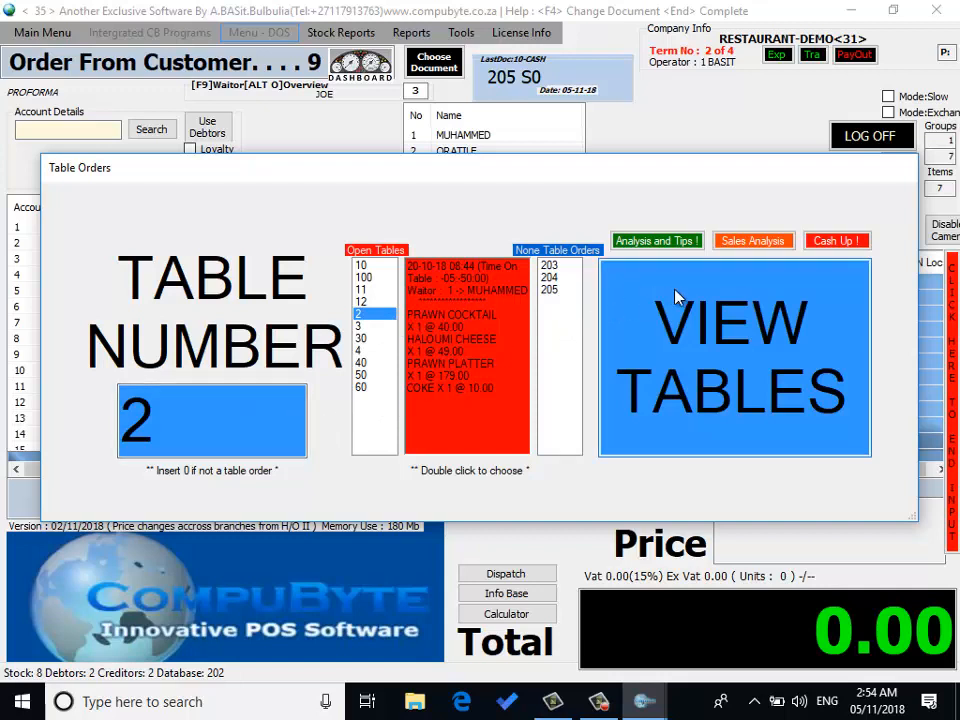
Step: Enter table number 0 for a non-table order and accept the default customer order number
double_click(201, 435)
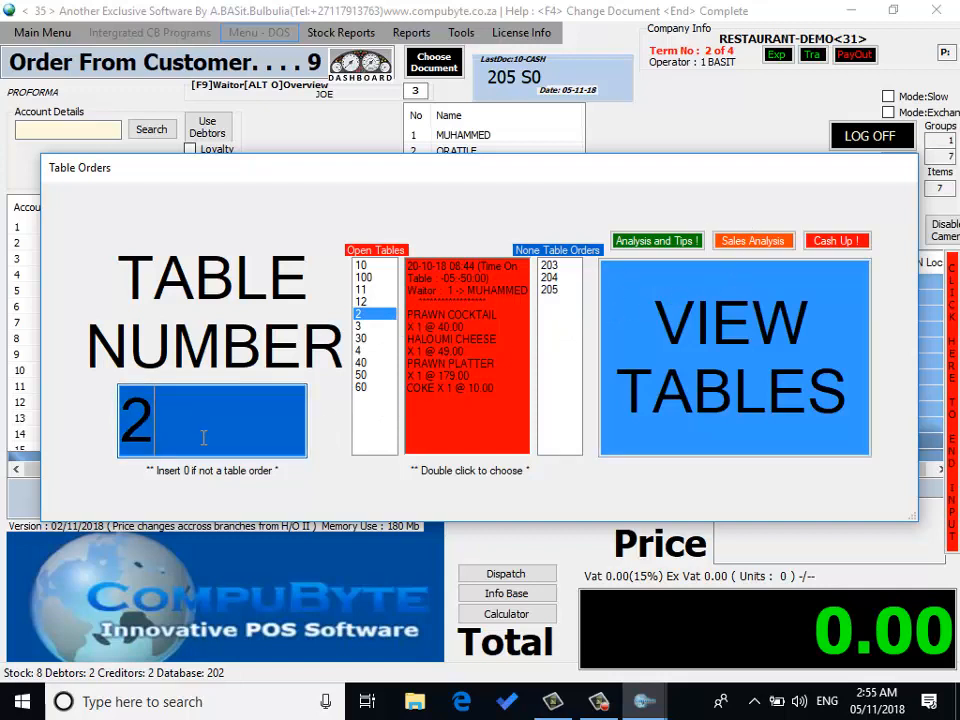
key("BackSpace")
type("0")
key("Return")
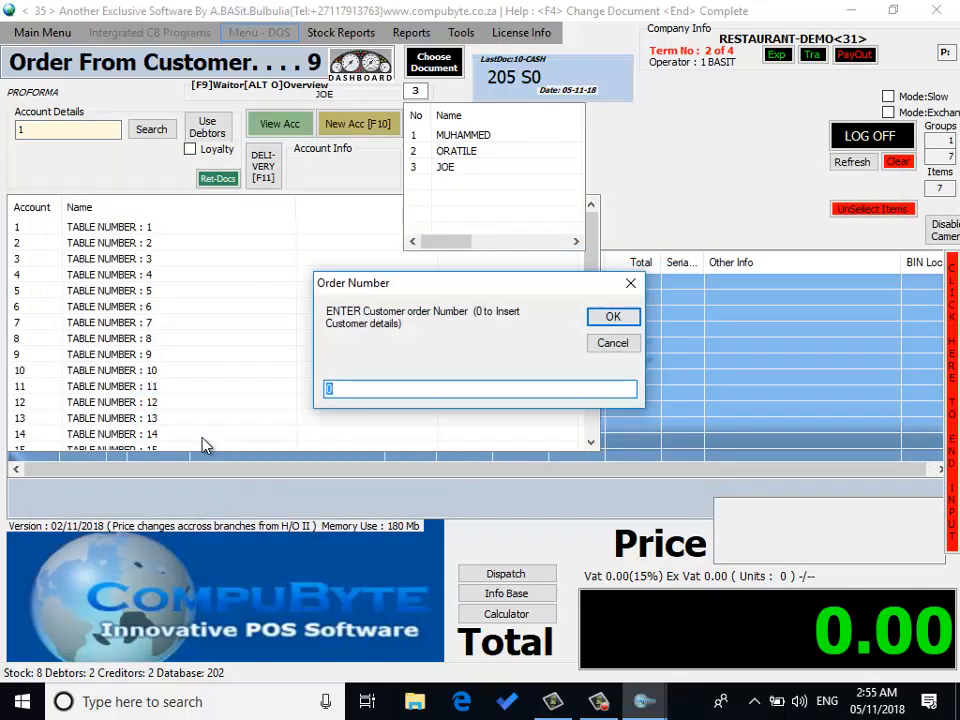
key("Return")
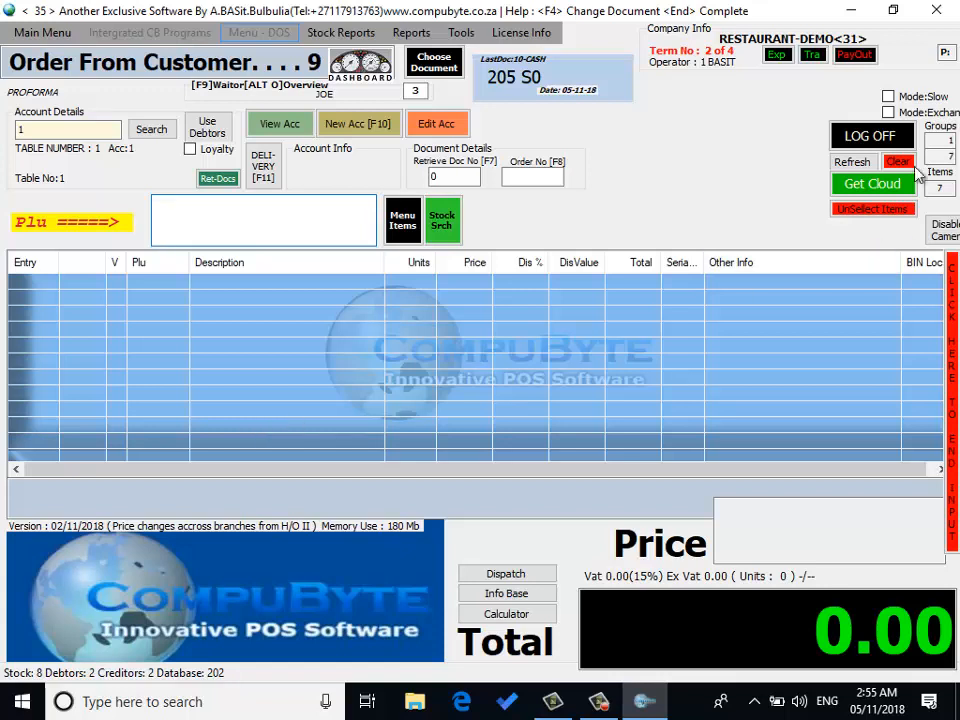
Step: Exit CompuByte POS and relaunch it from the desktop shortcut
left_click(935, 18)
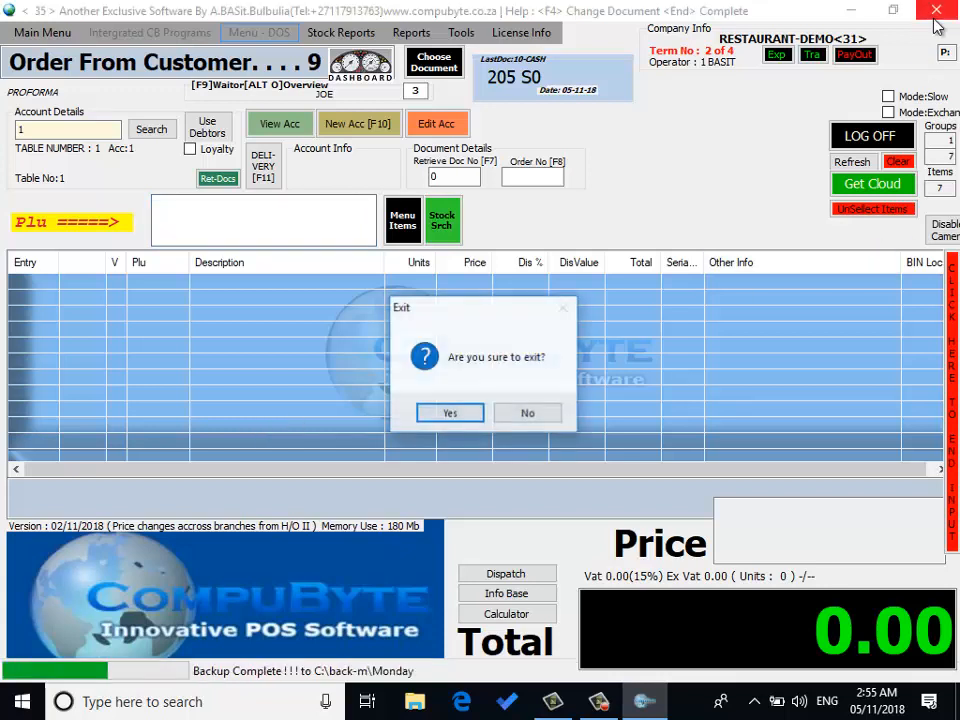
left_click(449, 413)
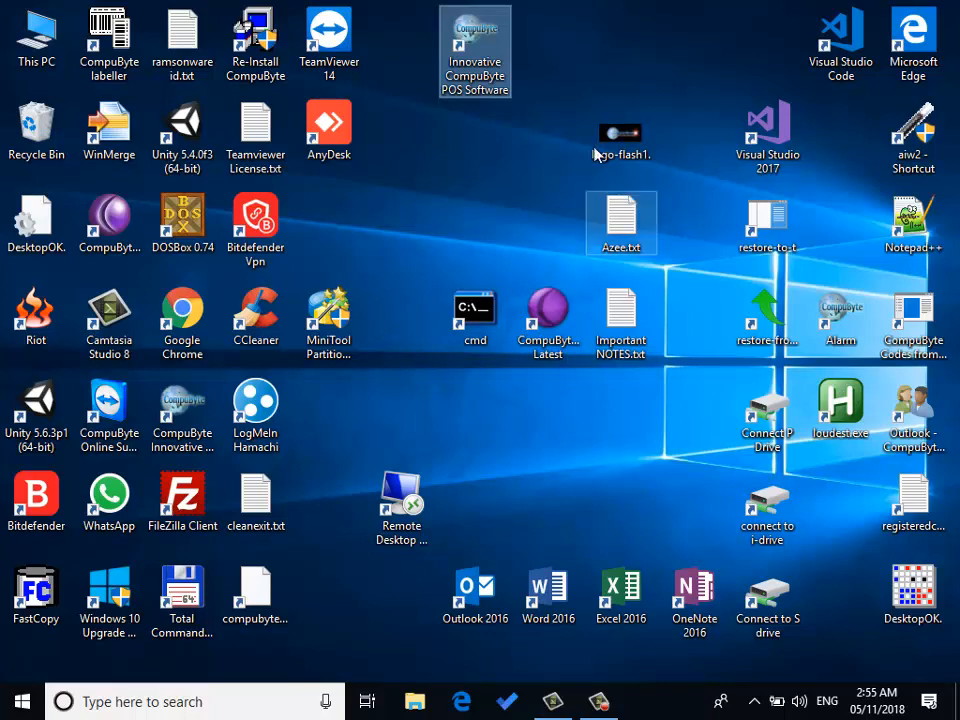
left_click(492, 76)
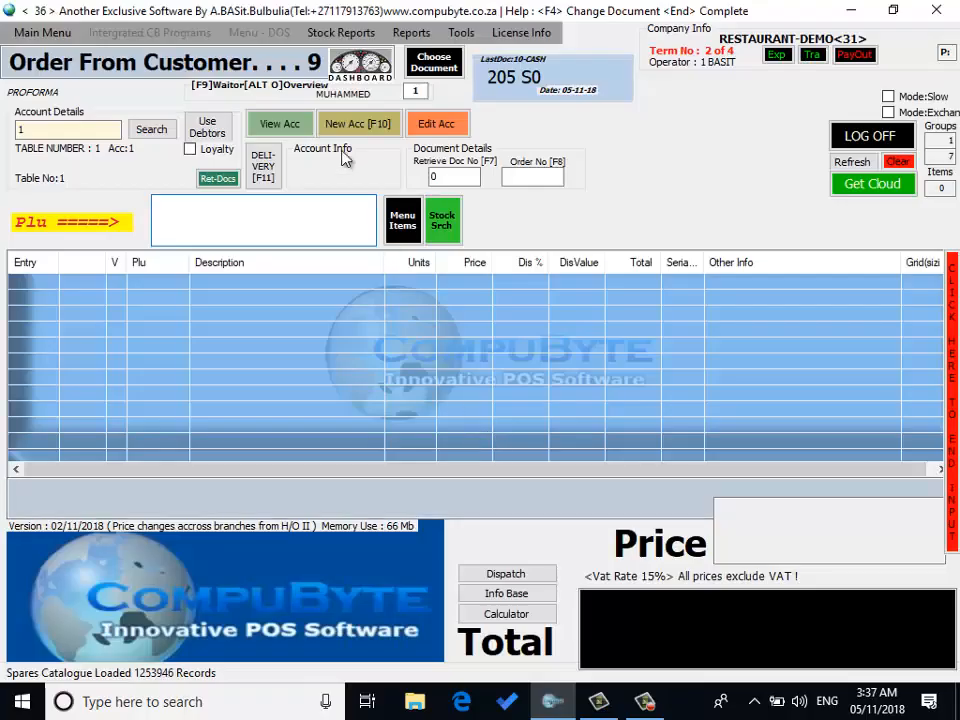
Step: Open Recipe - Bill of Material Maintenance, entering the level 8 access password
left_click(342, 33)
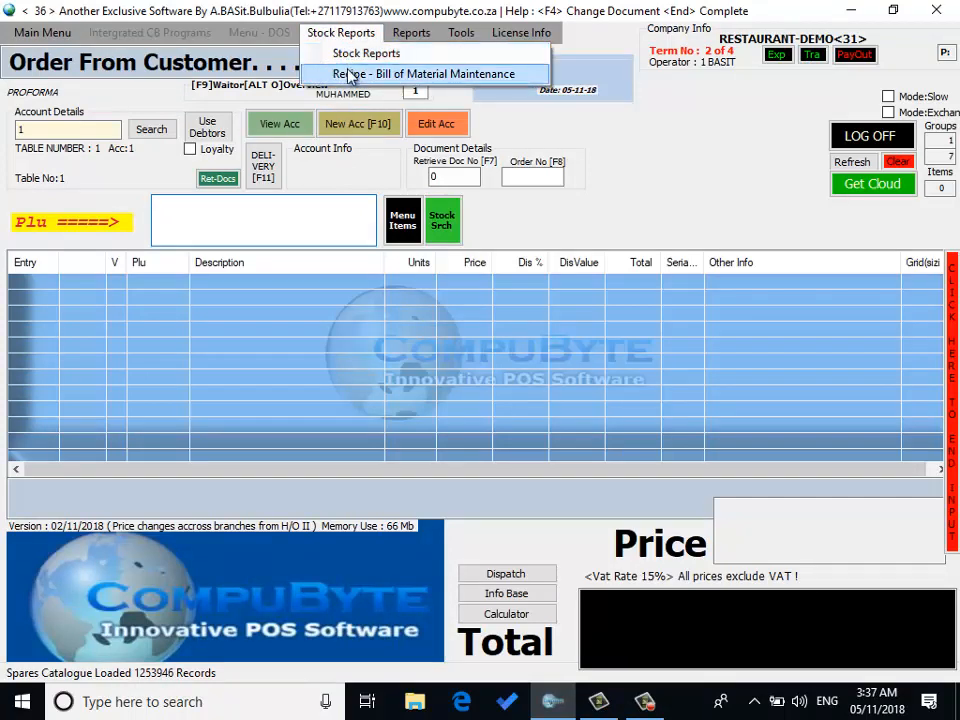
left_click(350, 75)
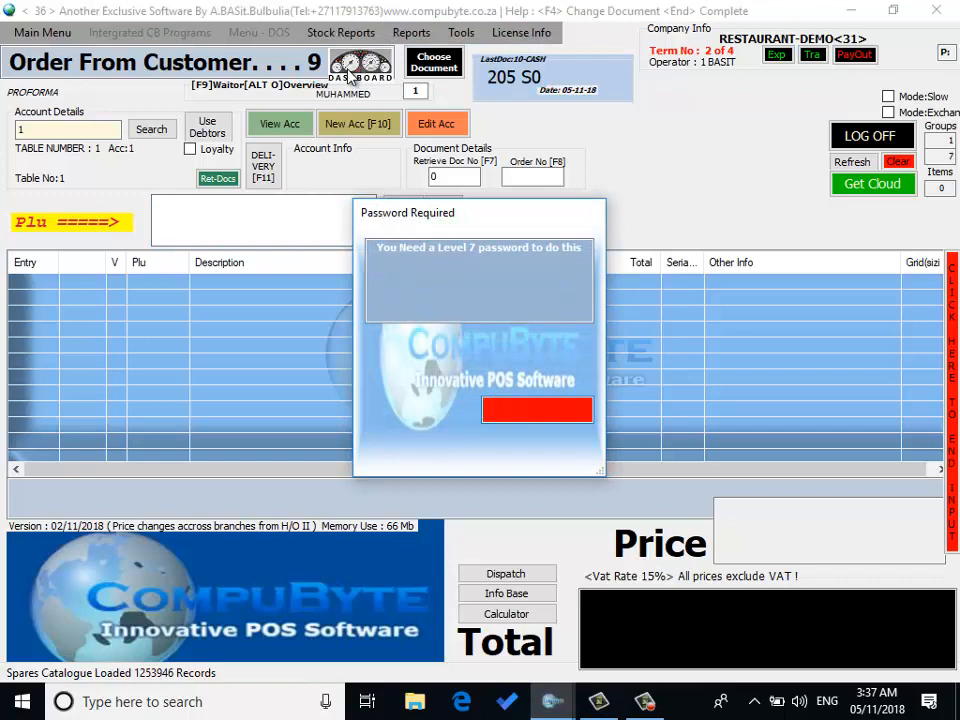
type("****")
key("Return")
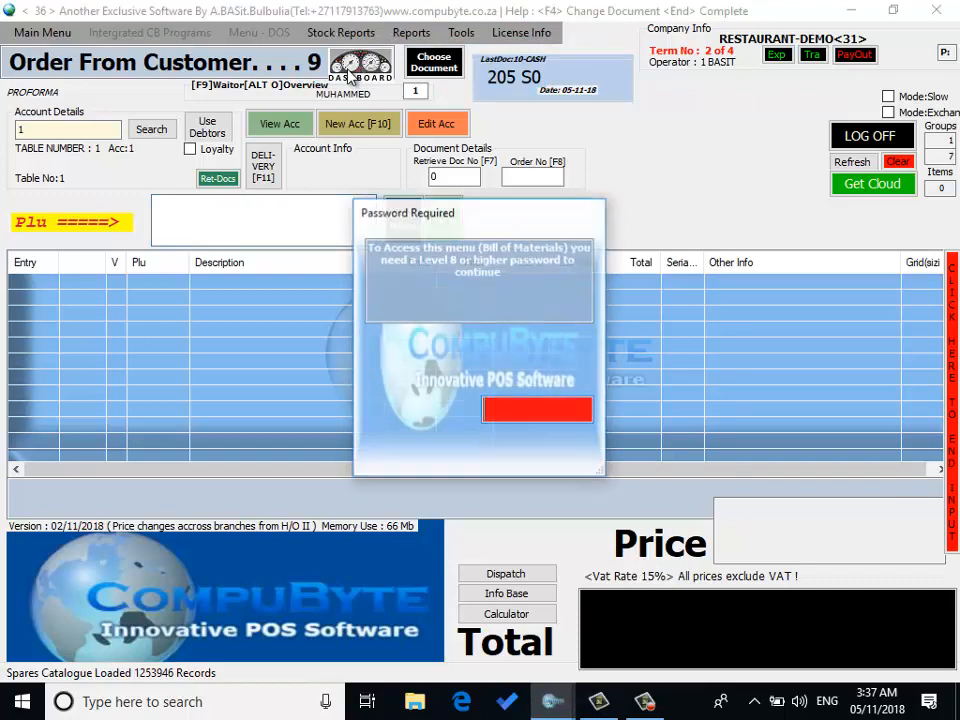
type("****")
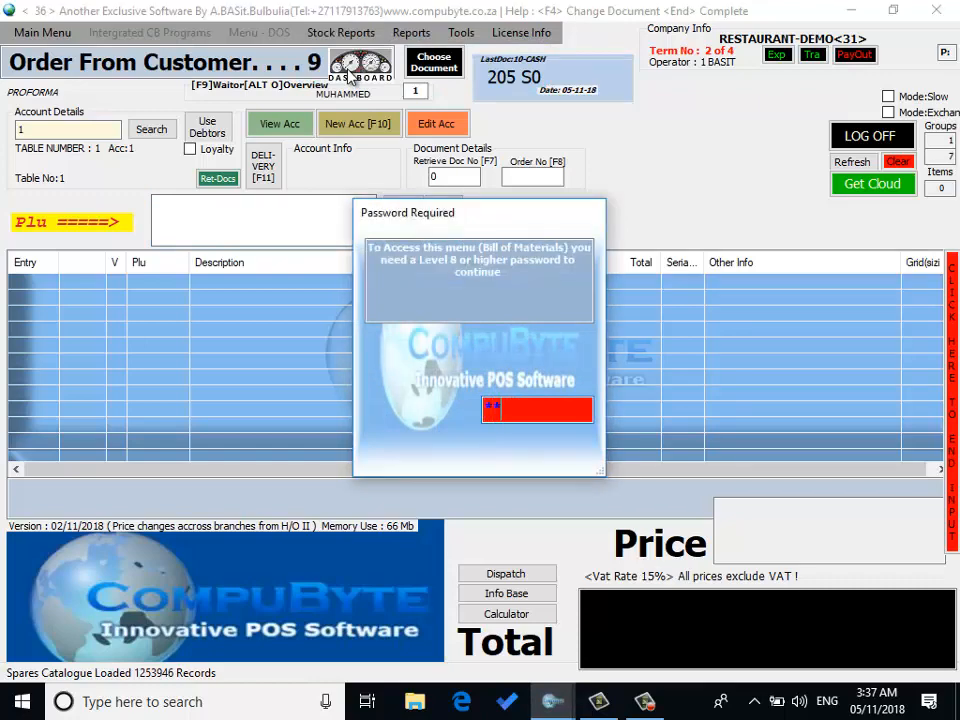
key("Return")
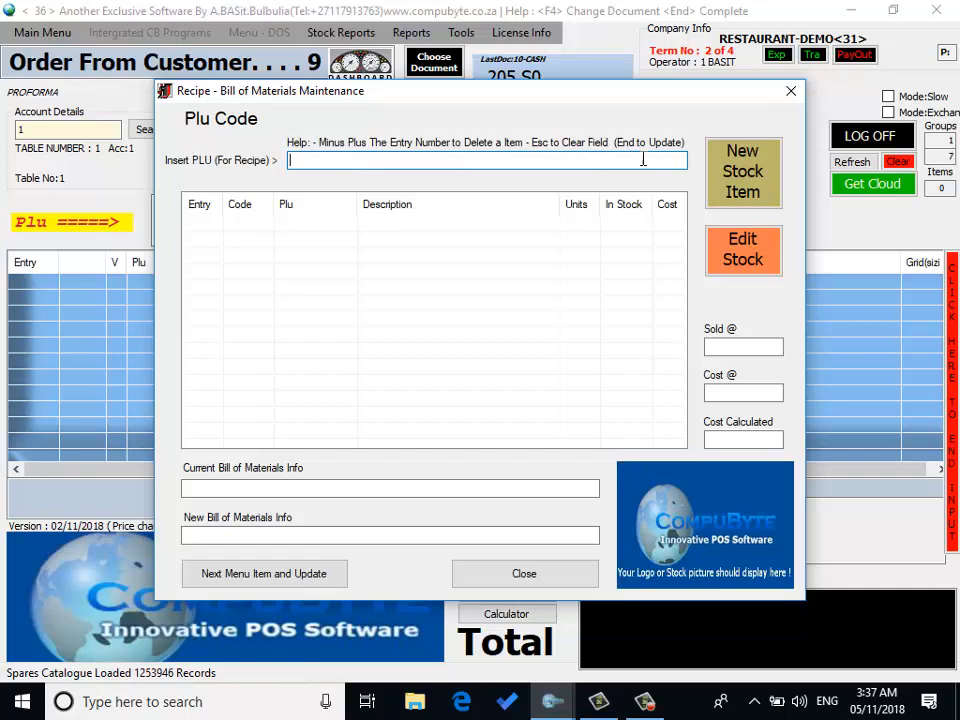
Step: Create a new stock item SCHRIMP COCKTAIL in the STarters group with a first selling price of 59
left_click(743, 172)
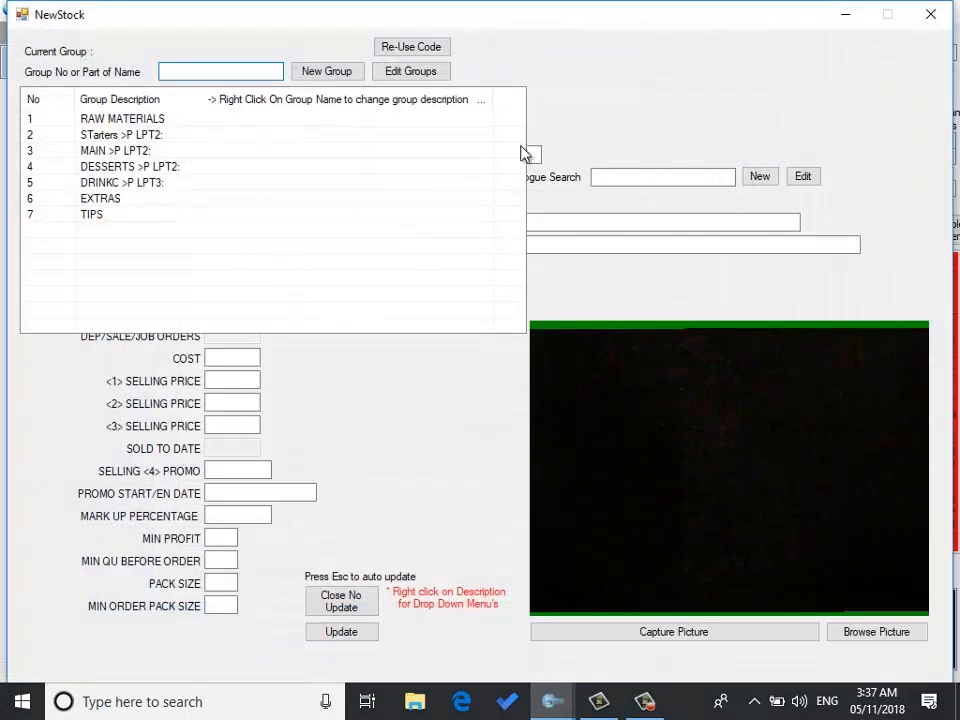
left_click(157, 140)
left_click(157, 140)
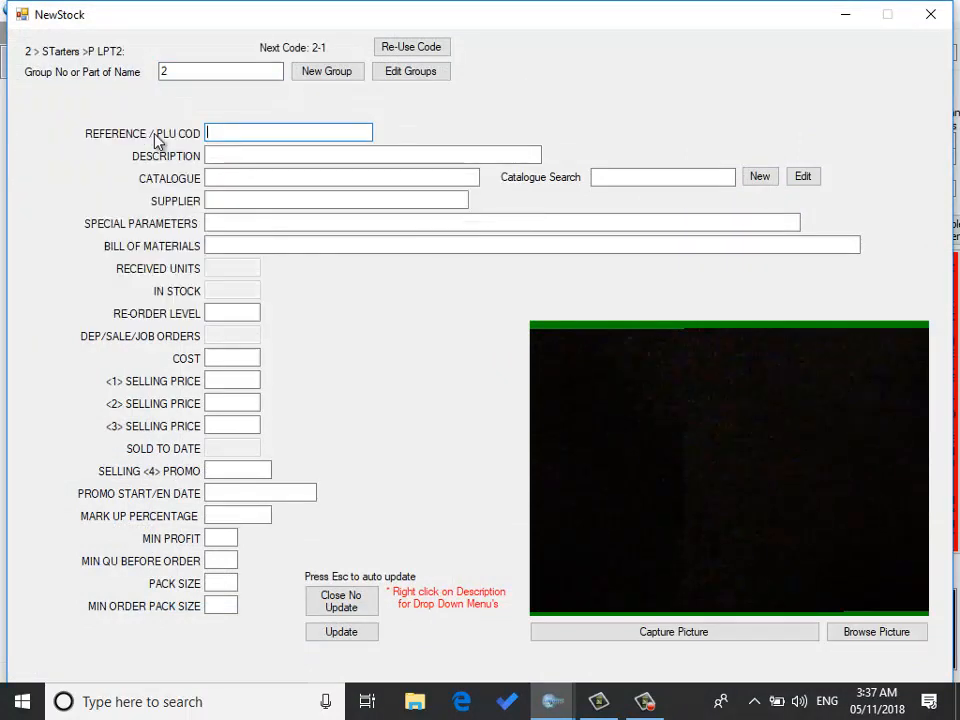
left_click(243, 156)
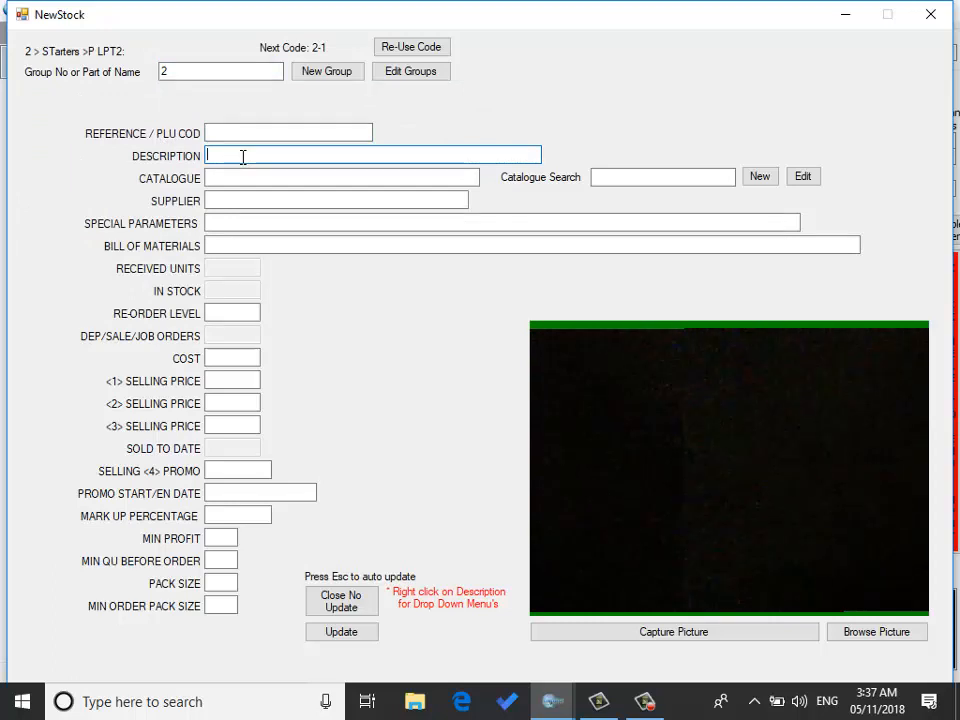
type("avao")
key("BackSpace")
key("BackSpace")
type("schrim")
key("BackSpace")
key("BackSpace")
key("BackSpace")
key("BackSpace")
key("BackSpace")
key("BackSpace")
type("SCHRIMP COCKTAIL")
left_click(223, 379)
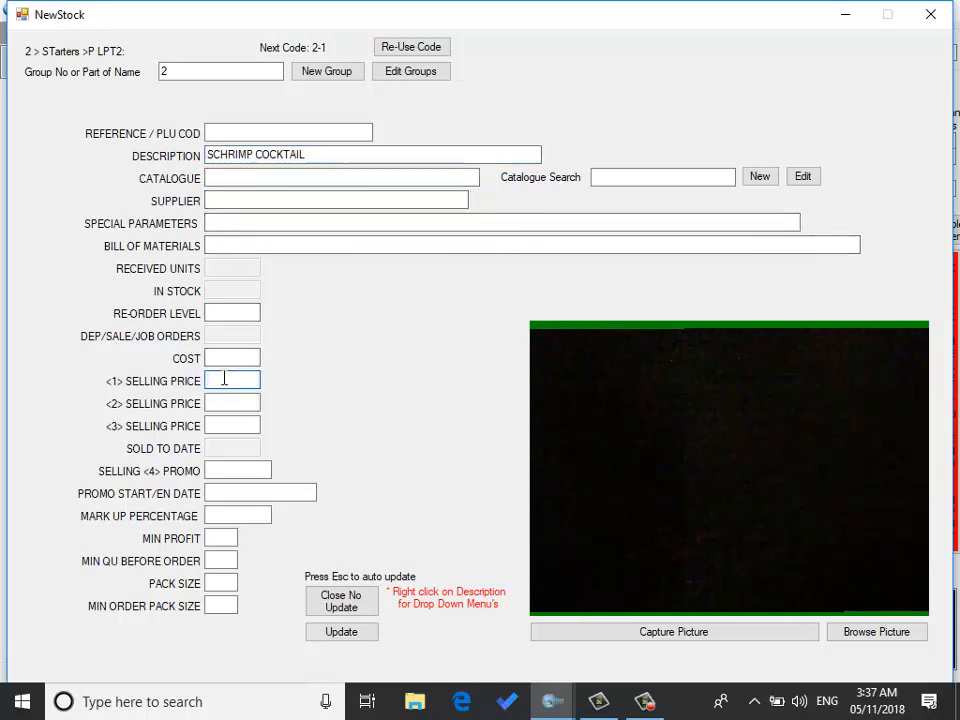
type("59")
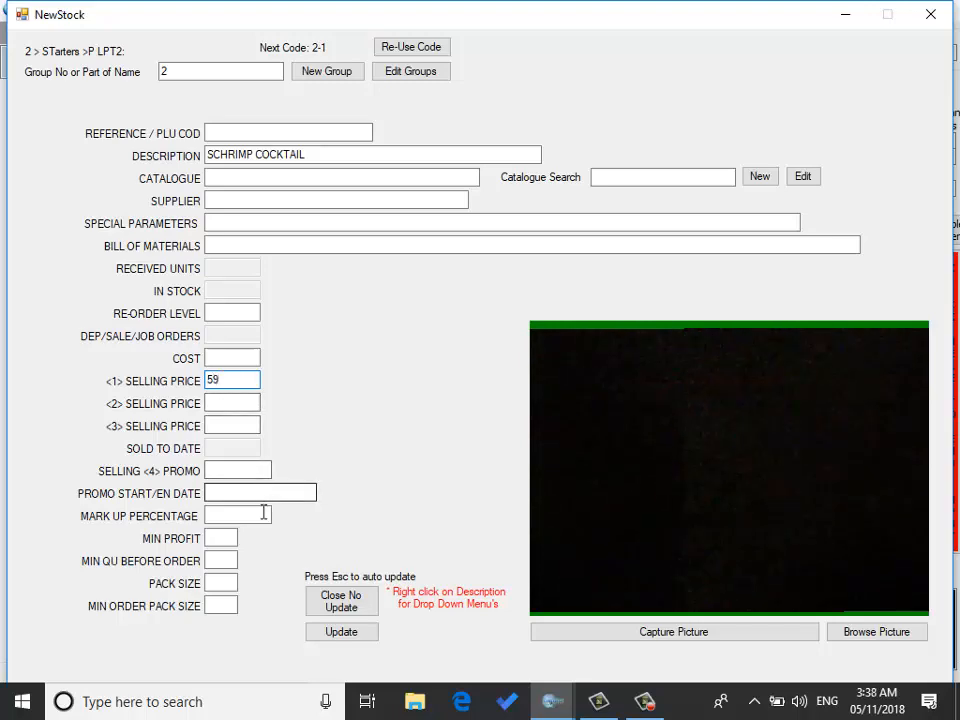
left_click(333, 636)
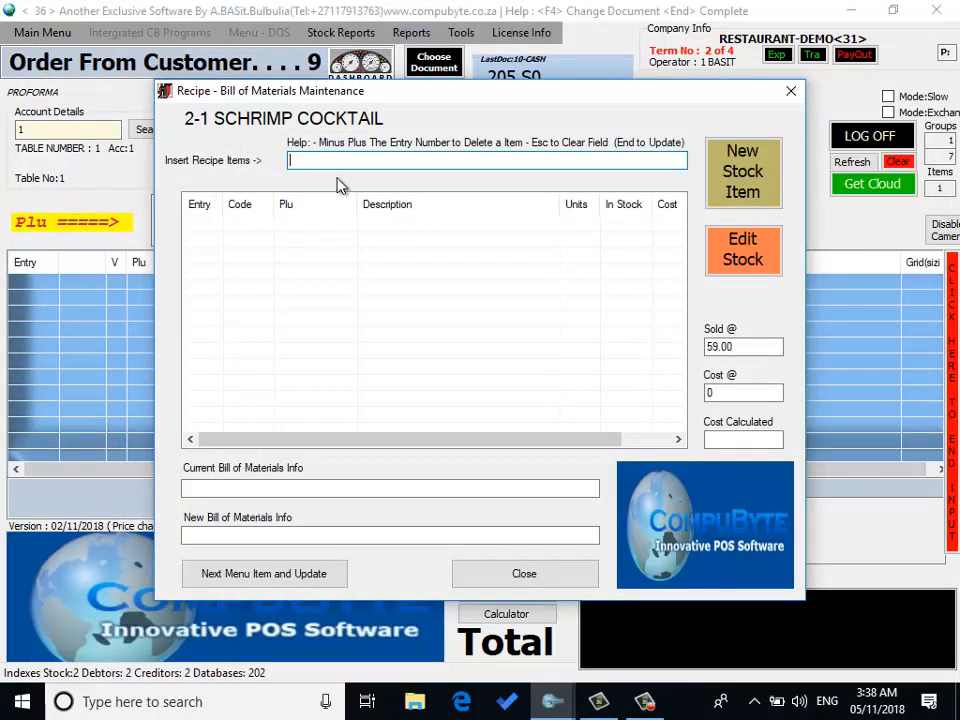
Step: Create a RAW MATERIALS stock item AVOCADOS PER KG with a cost of 10
left_click(756, 178)
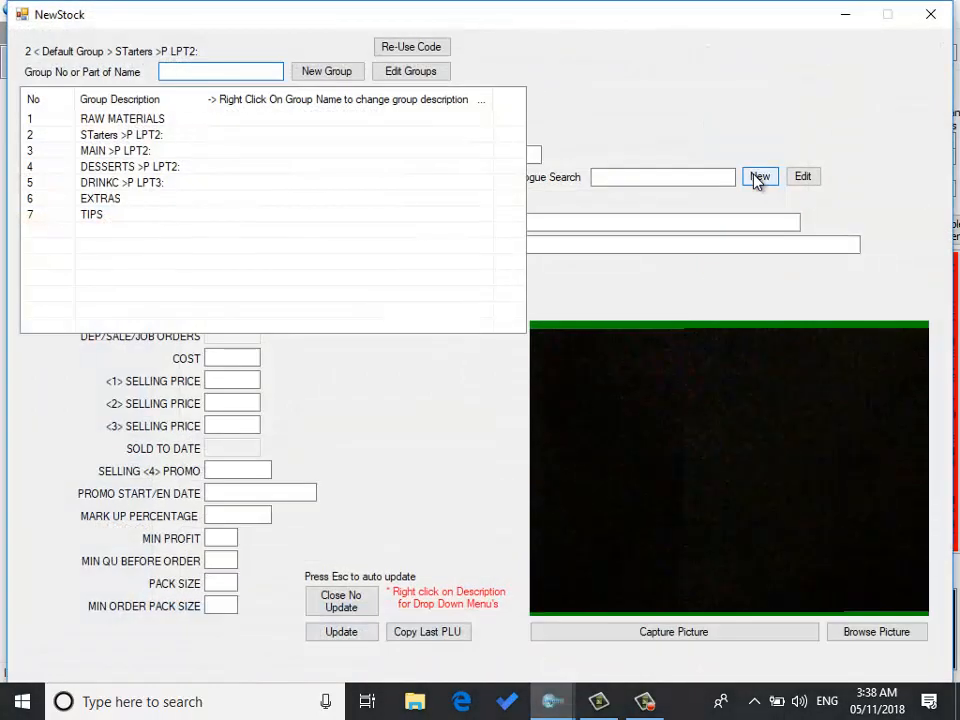
double_click(135, 121)
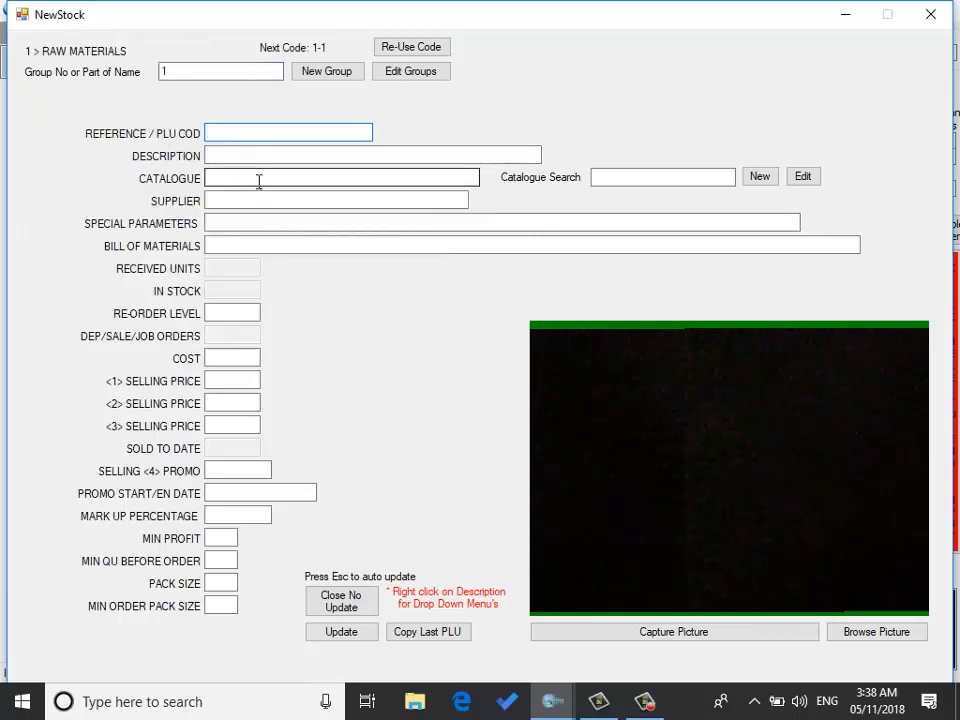
left_click(236, 154)
type("AV")
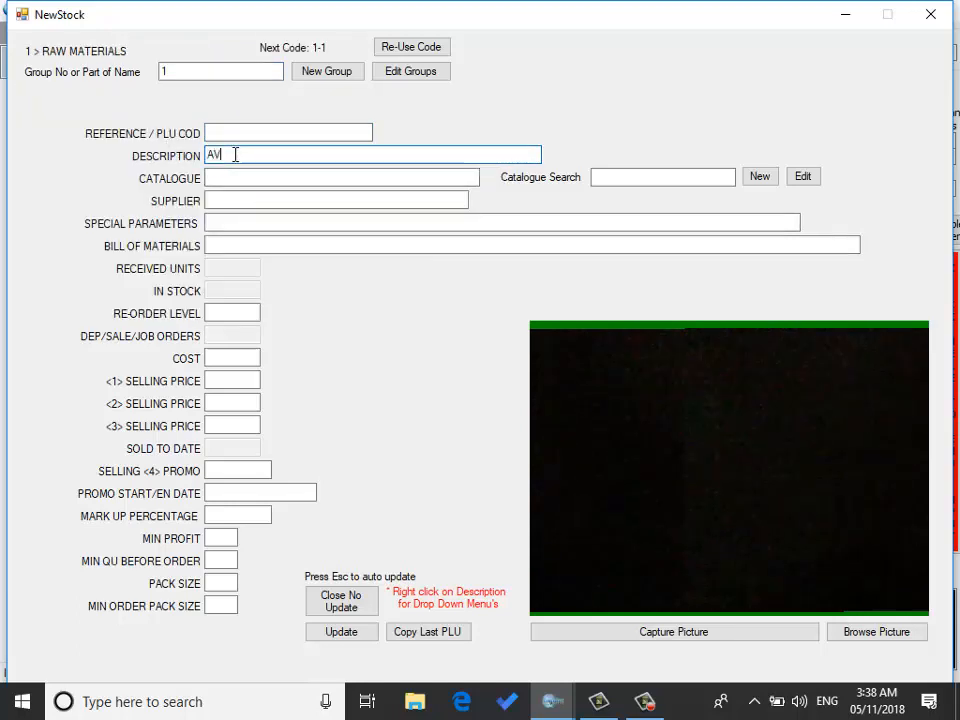
type("OCADOS ")
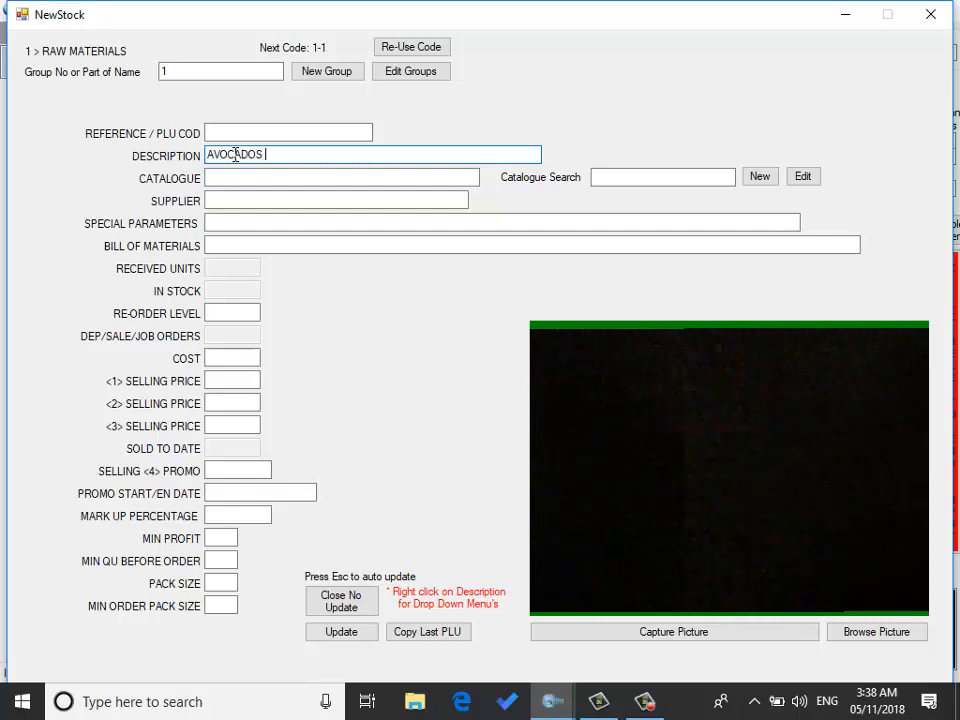
type("PER KG")
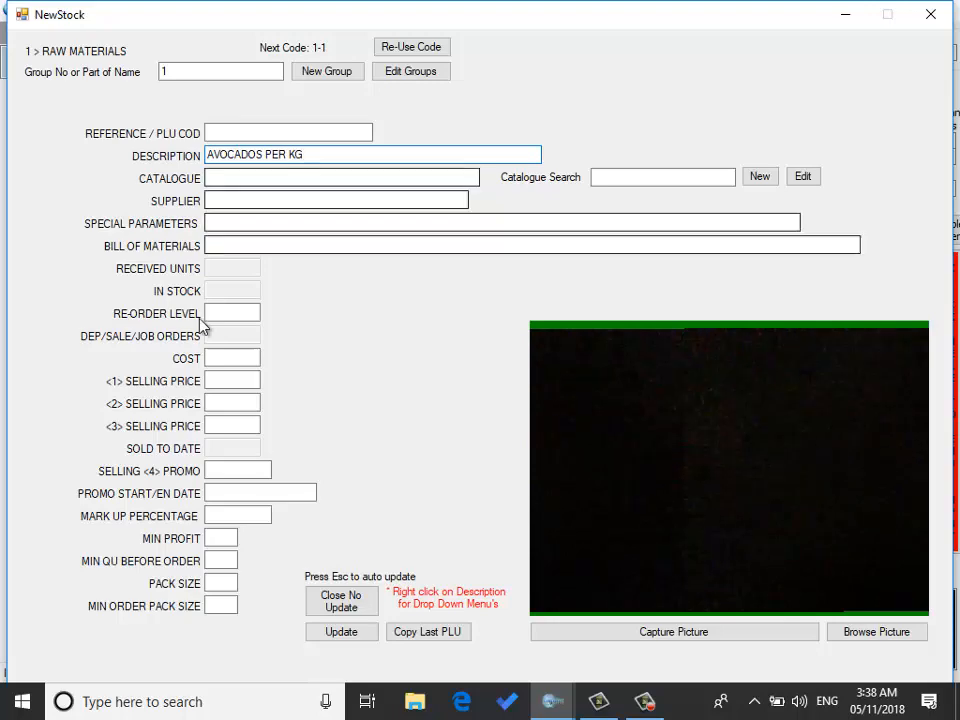
left_click(219, 360)
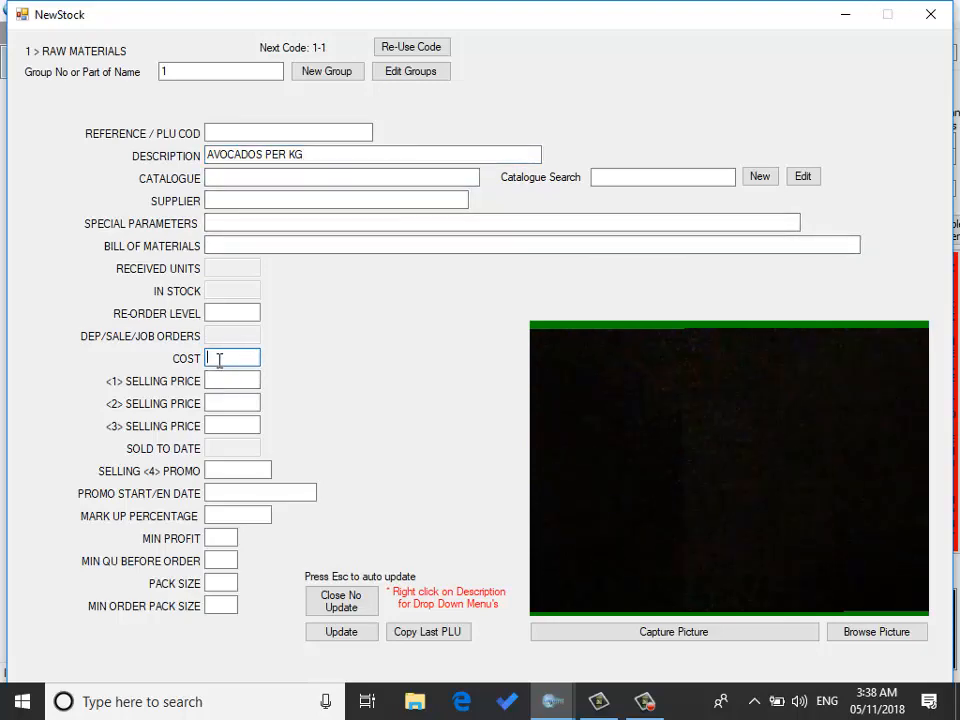
type("10")
left_click(340, 632)
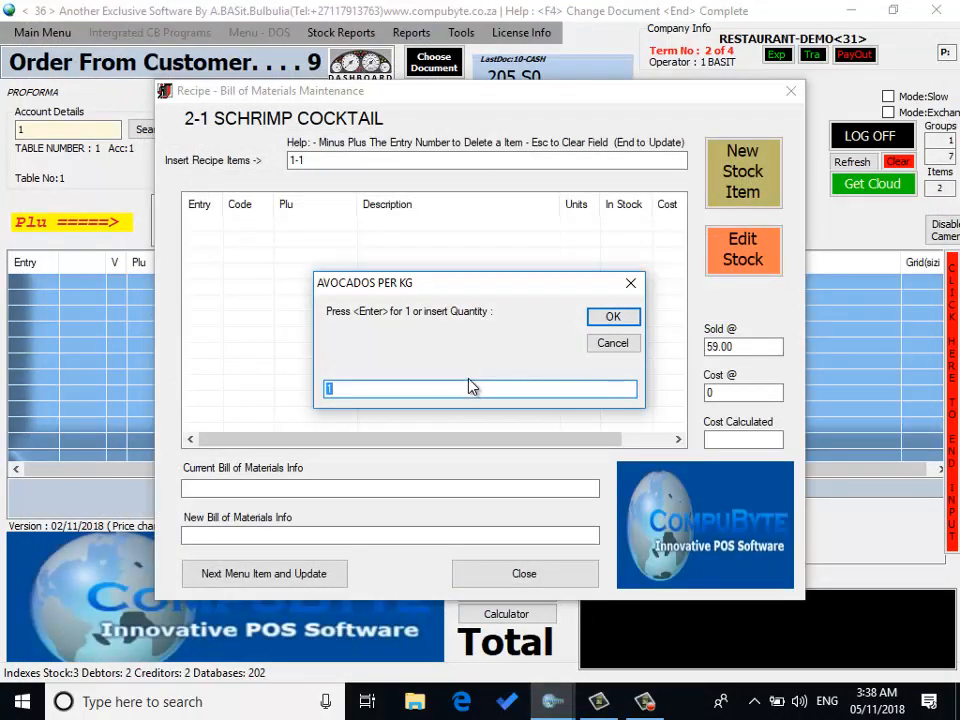
Step: Add 0.10 of the avocados to the SCHRIMP COCKTAIL recipe
type(".10")
left_click(626, 320)
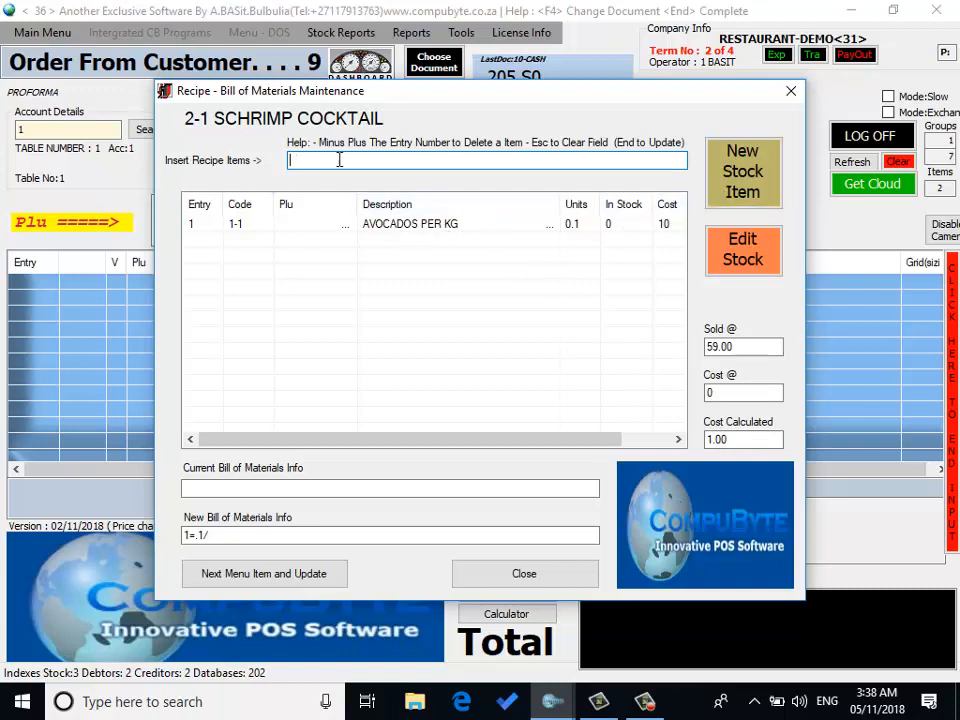
Step: Create a RAW MATERIALS stock item SCHRIMPS PER KG with a cost of 50
left_click(743, 178)
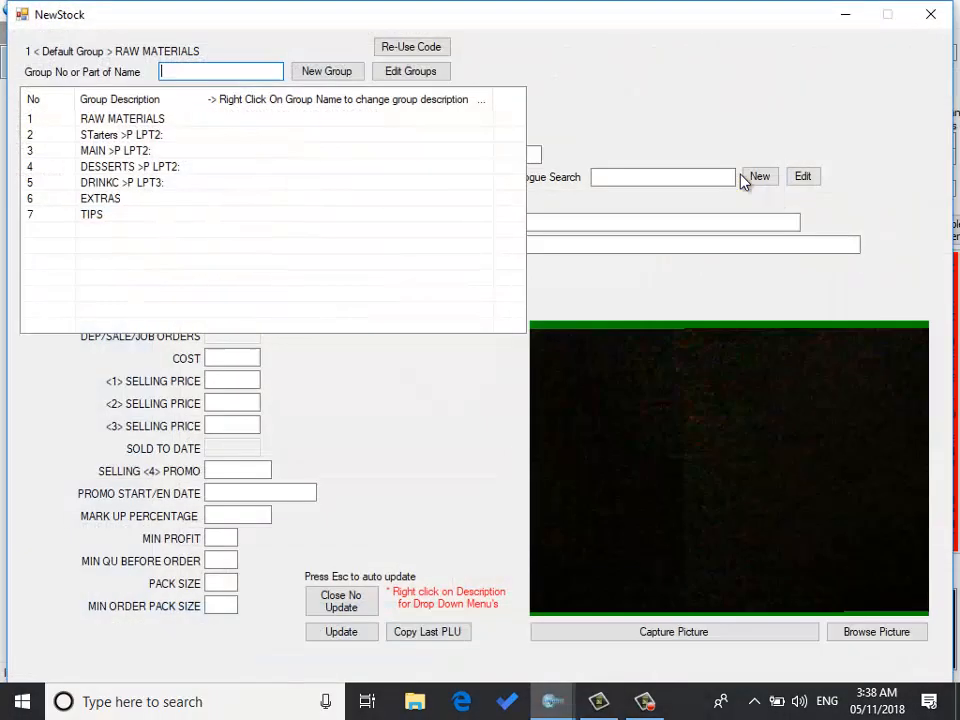
left_click(168, 128)
left_click(168, 128)
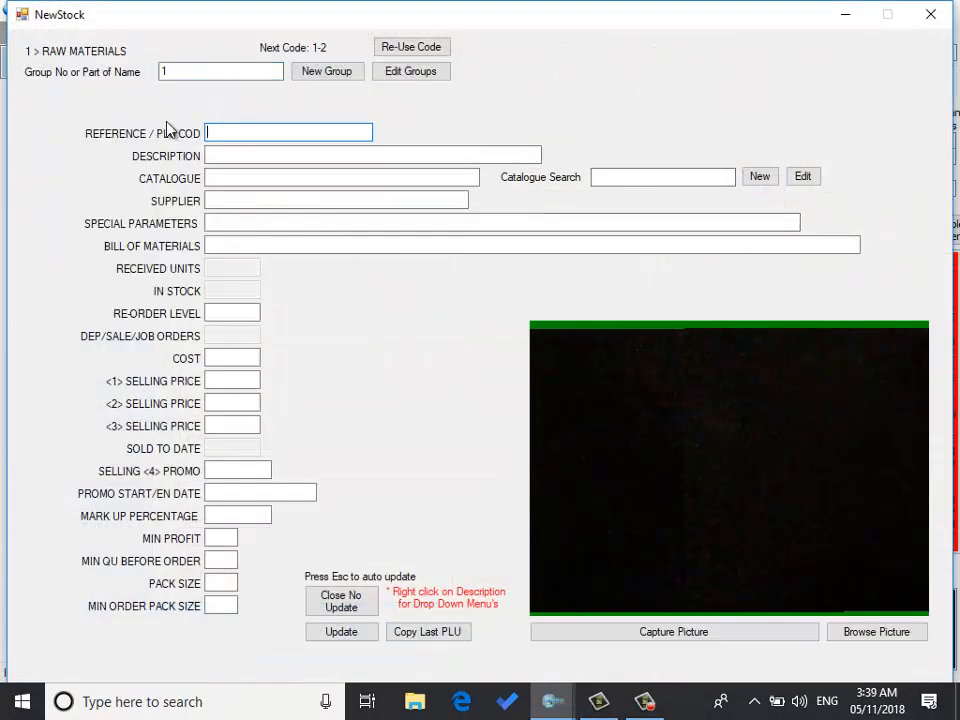
left_click(270, 156)
type("SCHRIMPS")
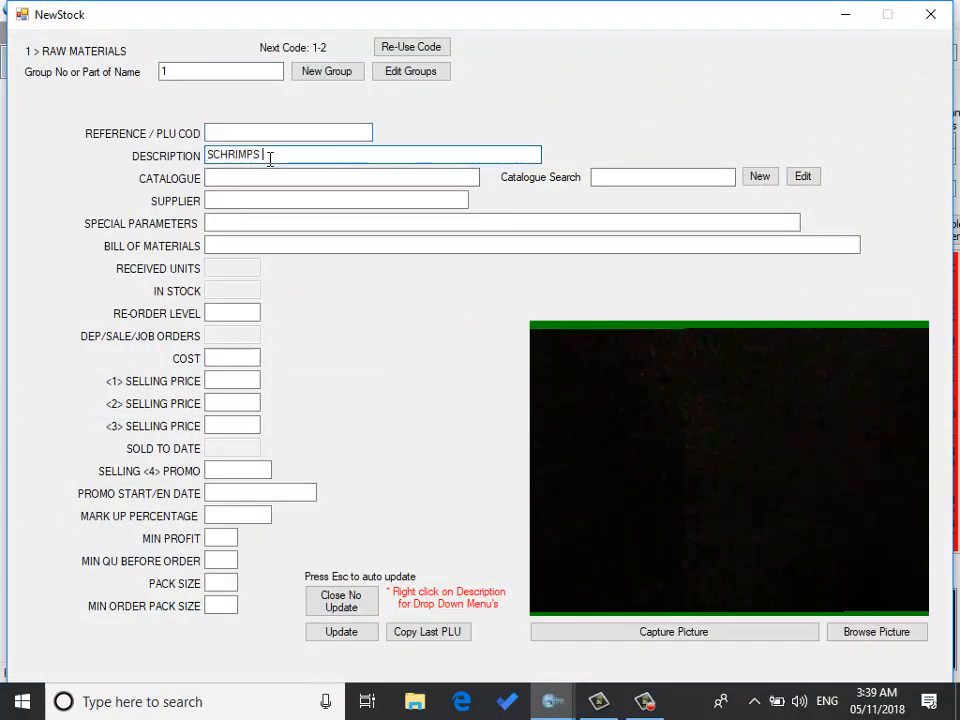
type(" PER KG")
right_click(221, 361)
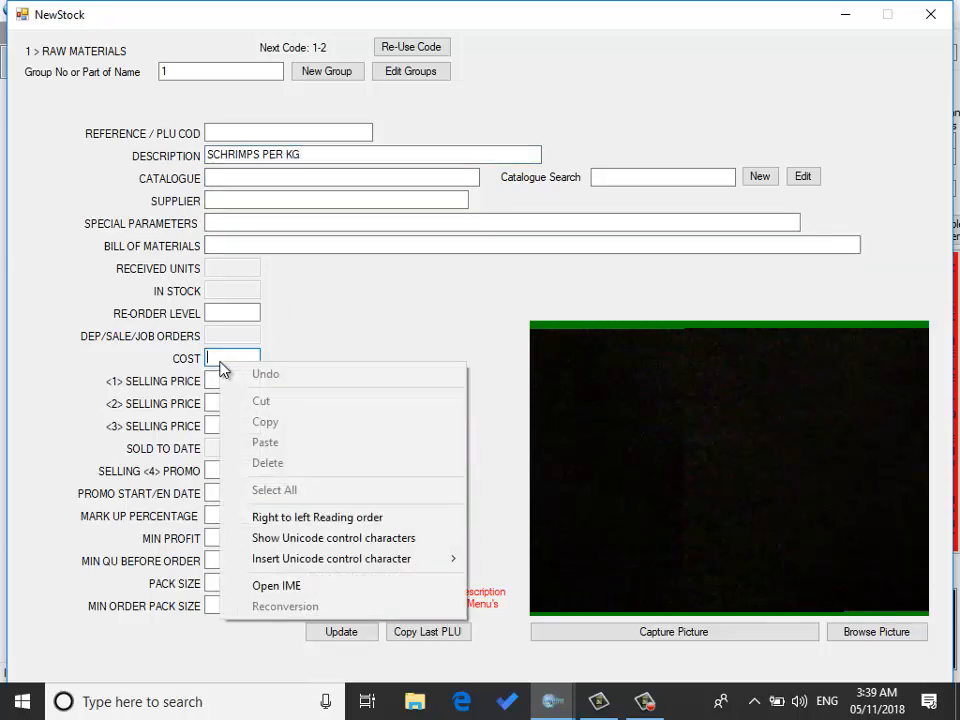
left_click(214, 358)
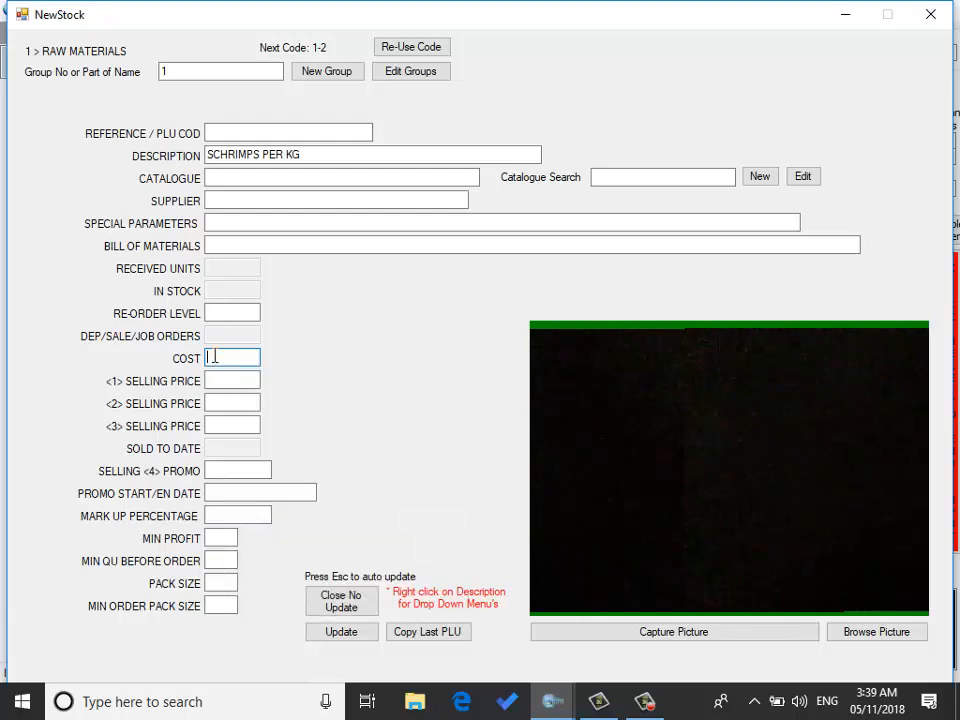
type("50")
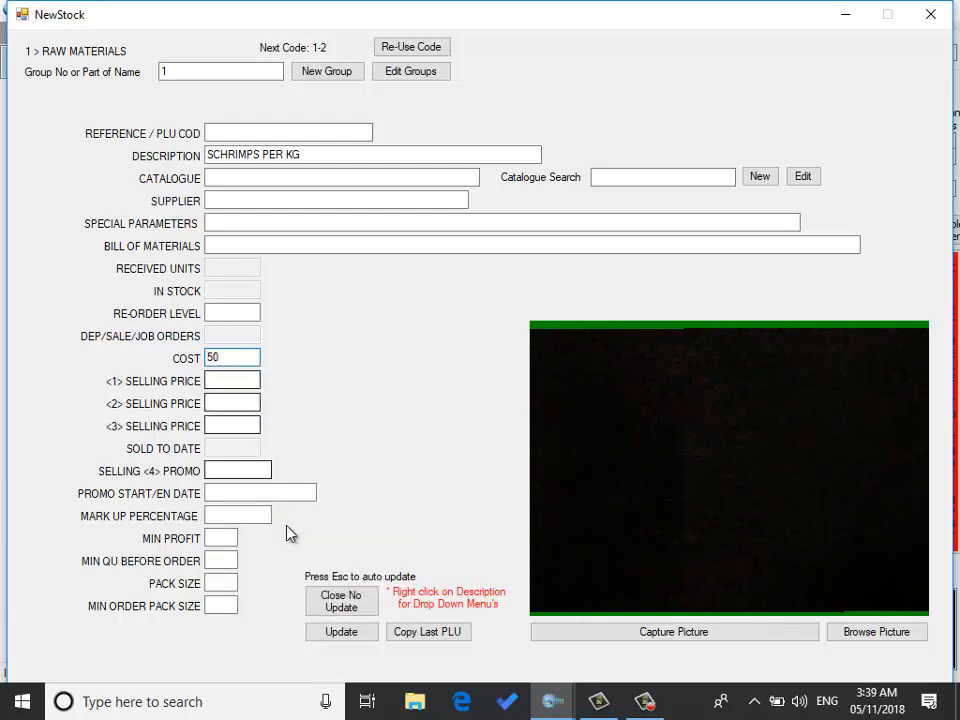
left_click(341, 632)
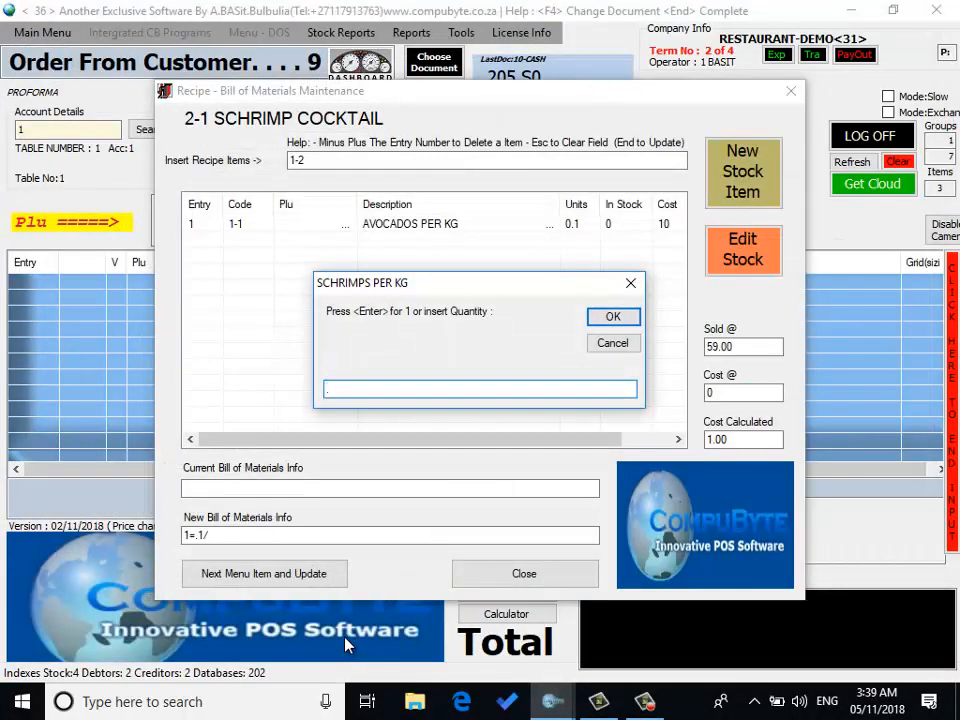
Step: Add 0.20 of the schrimps per kg to the SCHRIMP COCKTAIL recipe and save the recipe
type("20")
key("Home")
type(".")
left_click(615, 317)
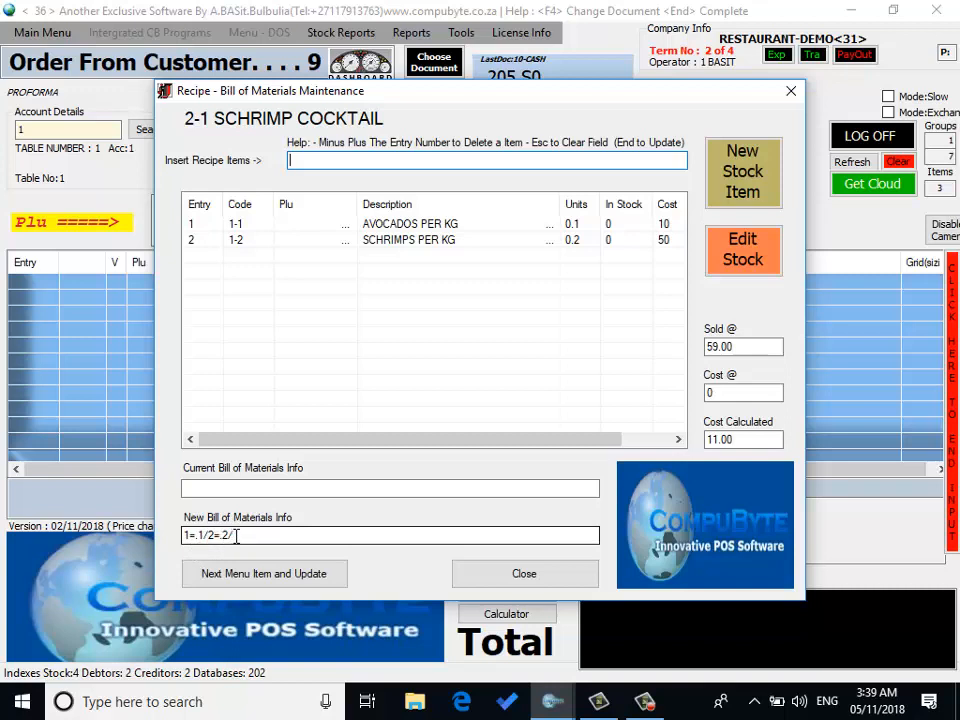
left_click(302, 574)
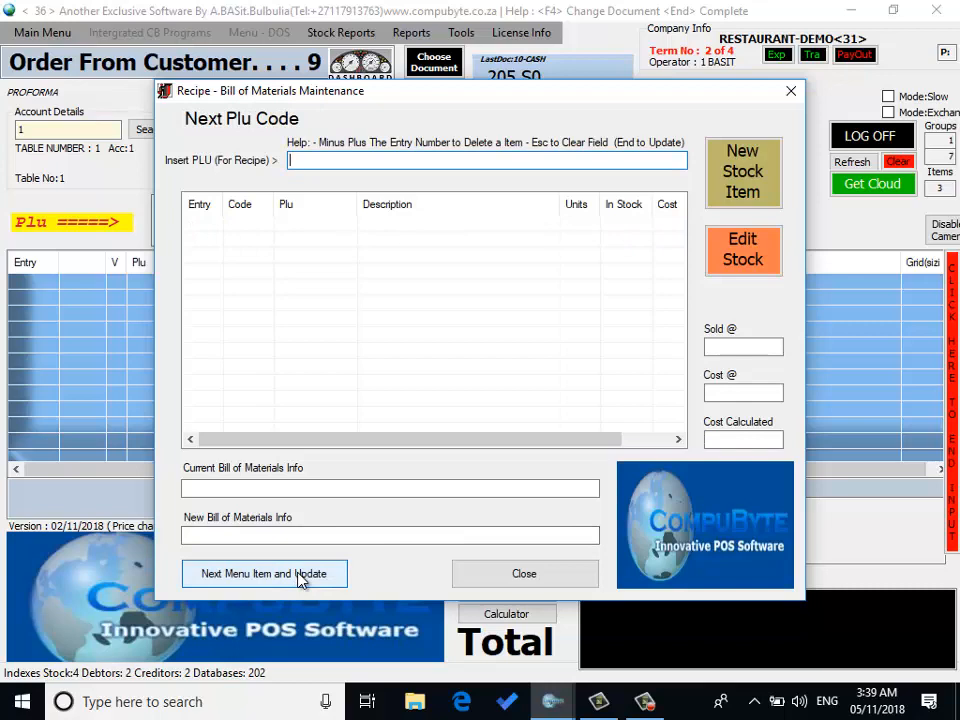
Step: Create a new stock item LIVERS in the STarters group with a first selling price of 29
left_click(758, 170)
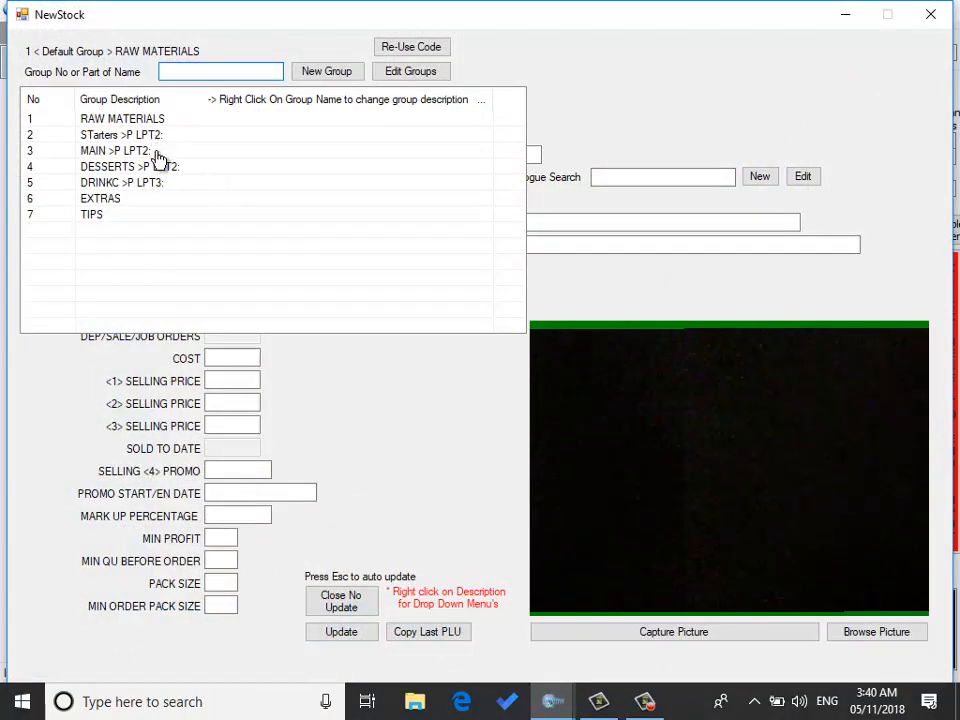
left_click(155, 139)
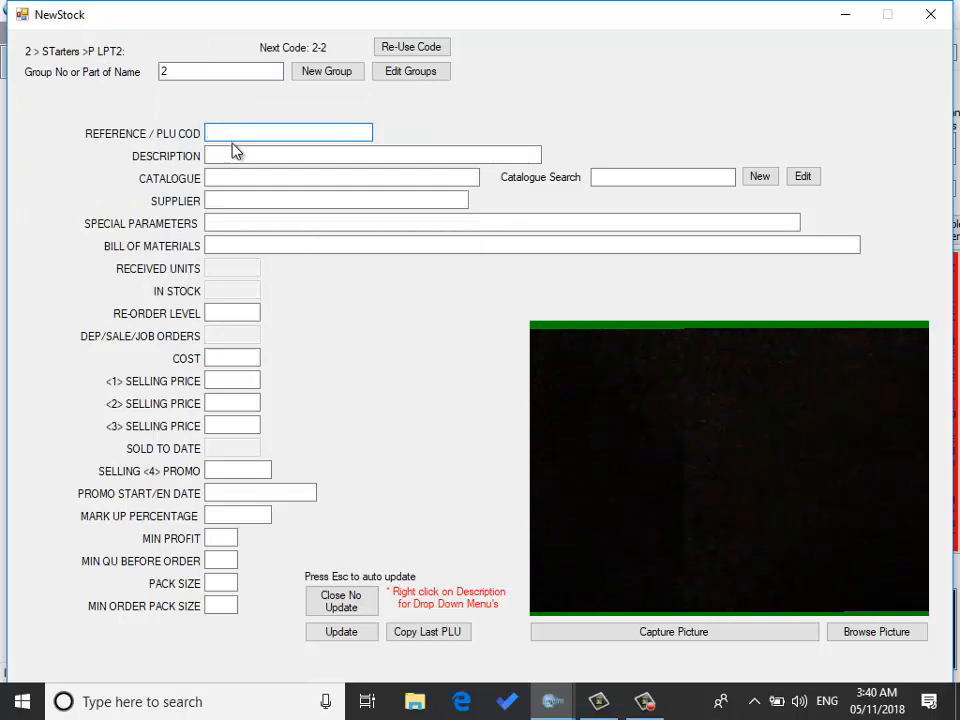
left_click(232, 152)
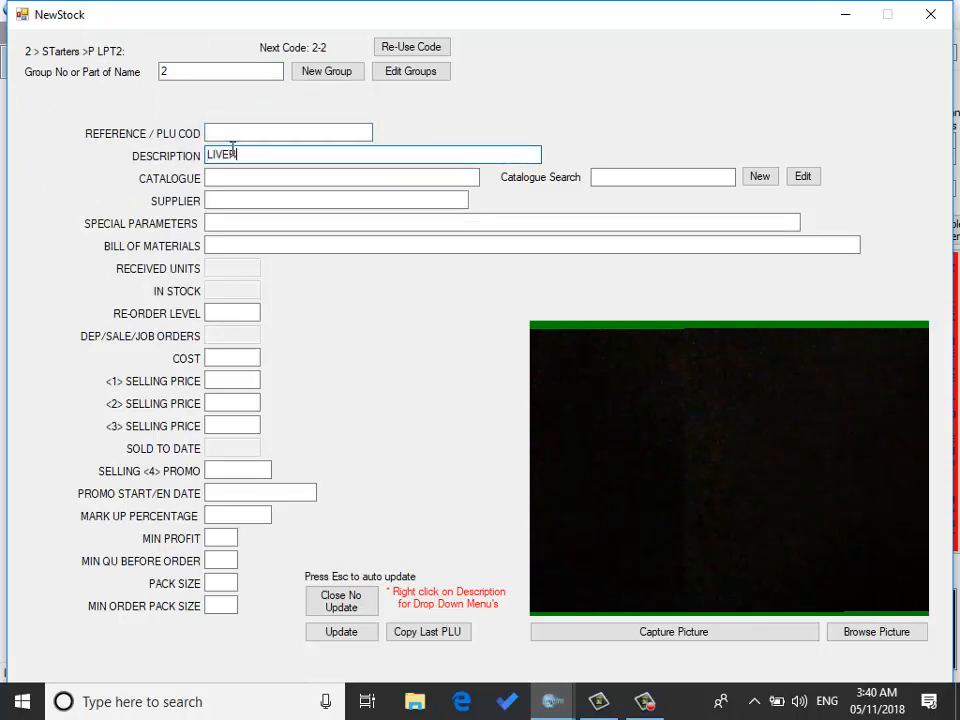
left_click(236, 359)
left_click(232, 379)
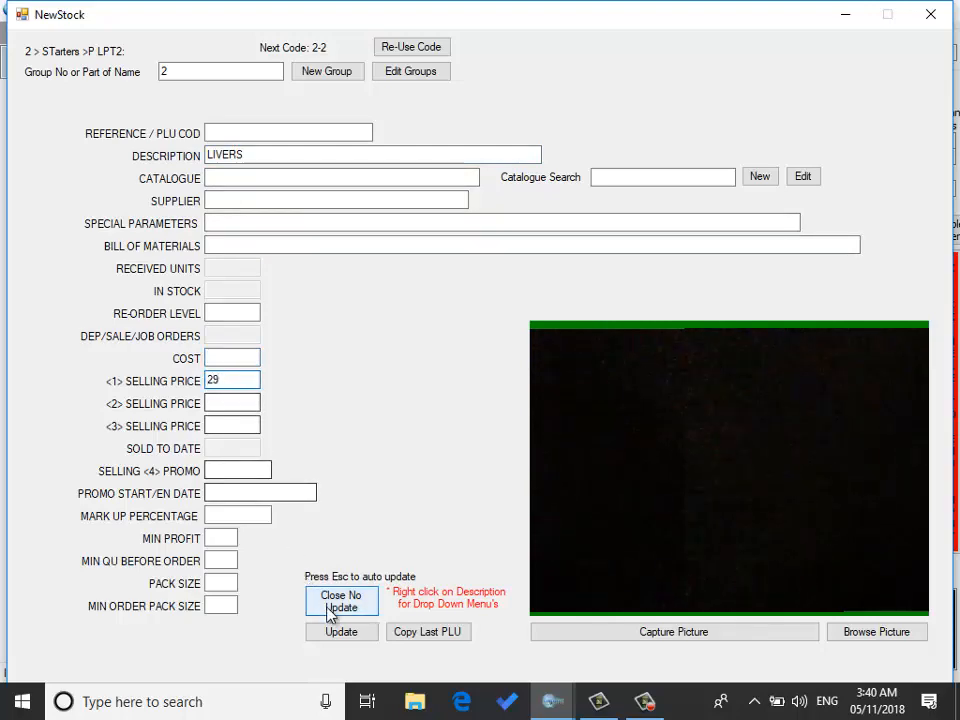
left_click(341, 633)
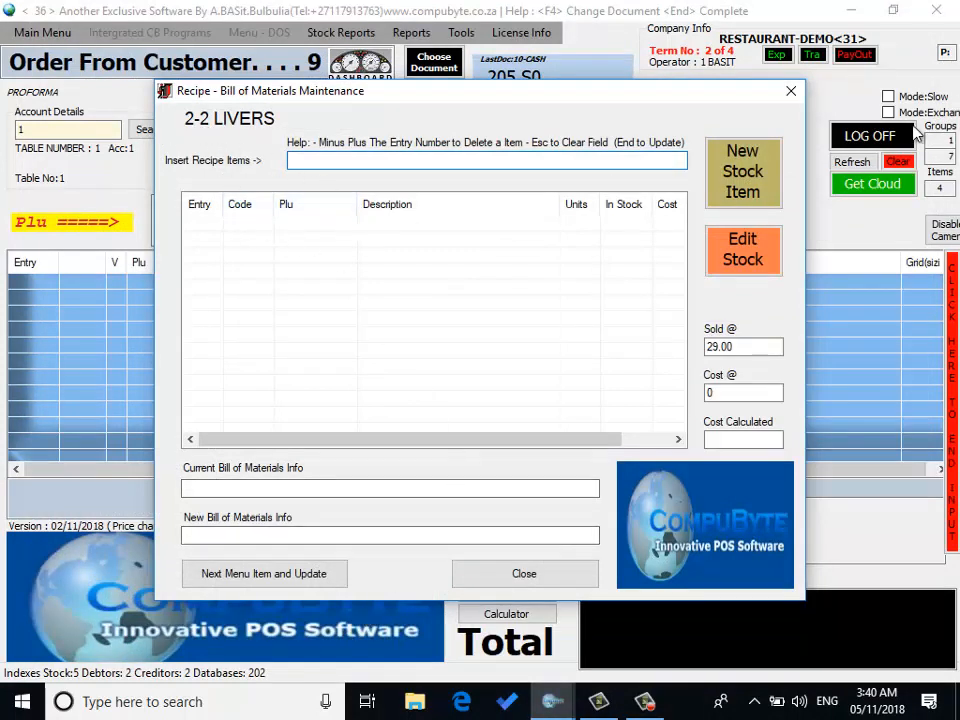
Step: Create a RAW MATERIALS stock item LIVERS PER KG with a cost of 30
left_click(757, 183)
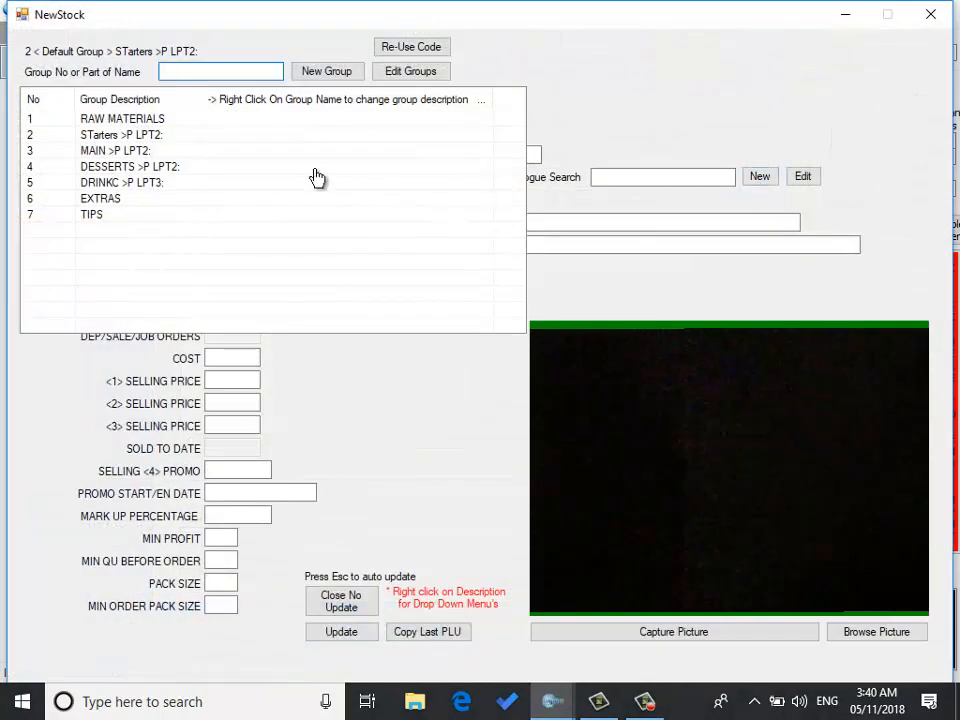
left_click(146, 118)
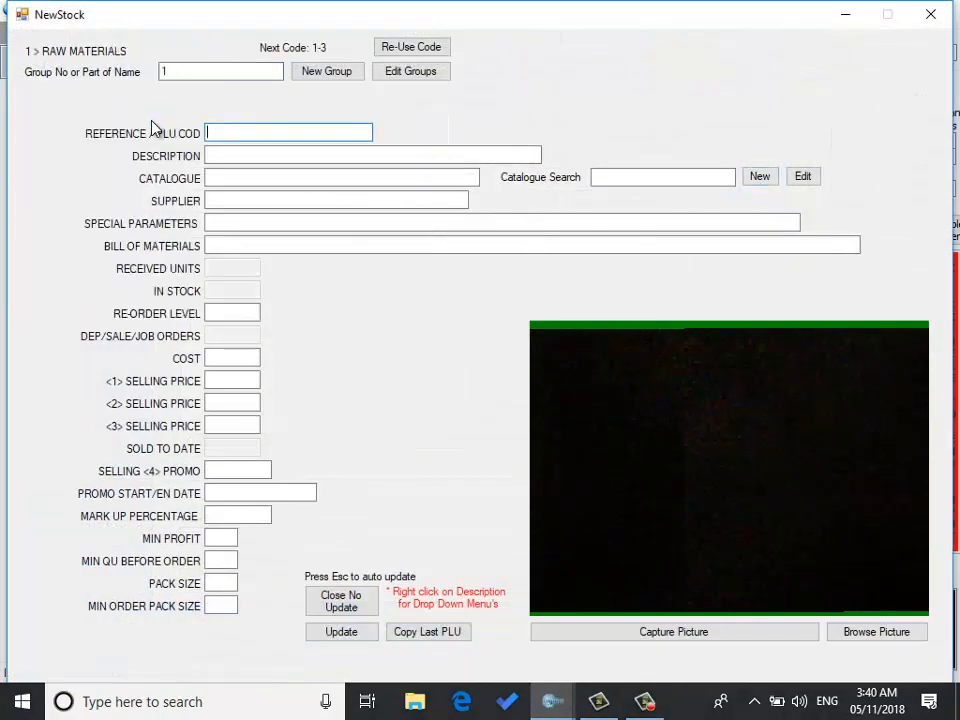
left_click(233, 157)
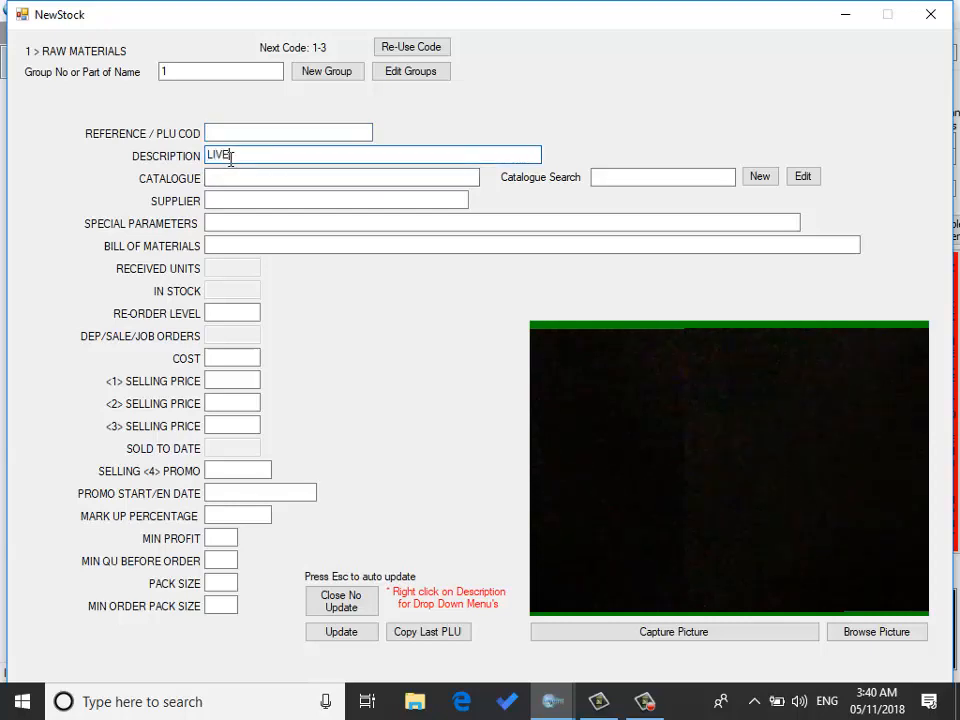
type("LIVERS O")
key("BackSpace")
type("PER KG")
left_click(225, 360)
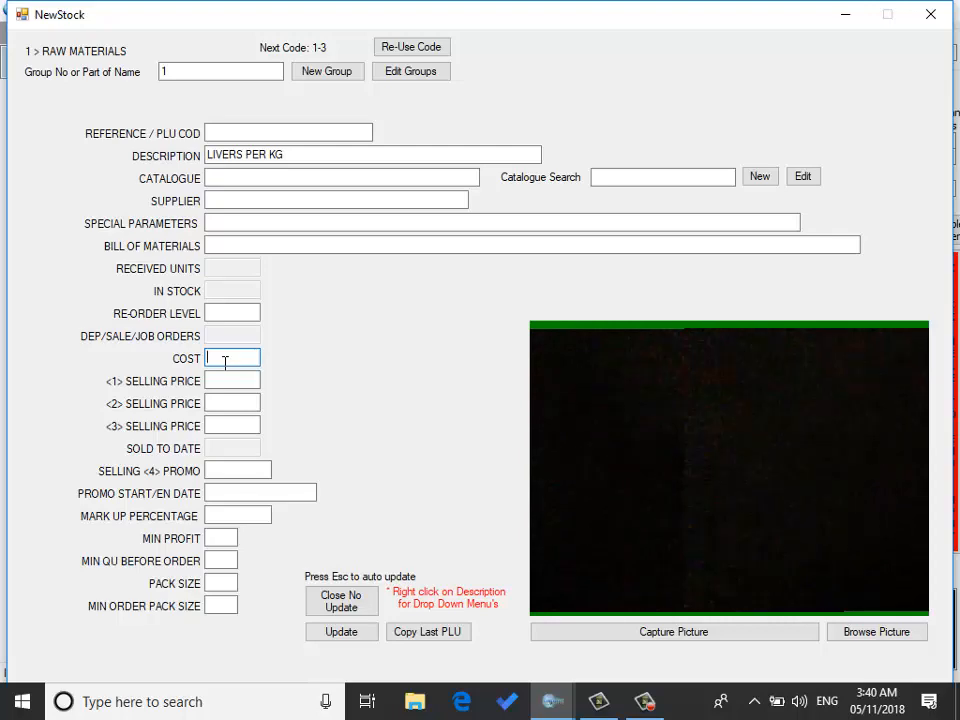
left_click(329, 636)
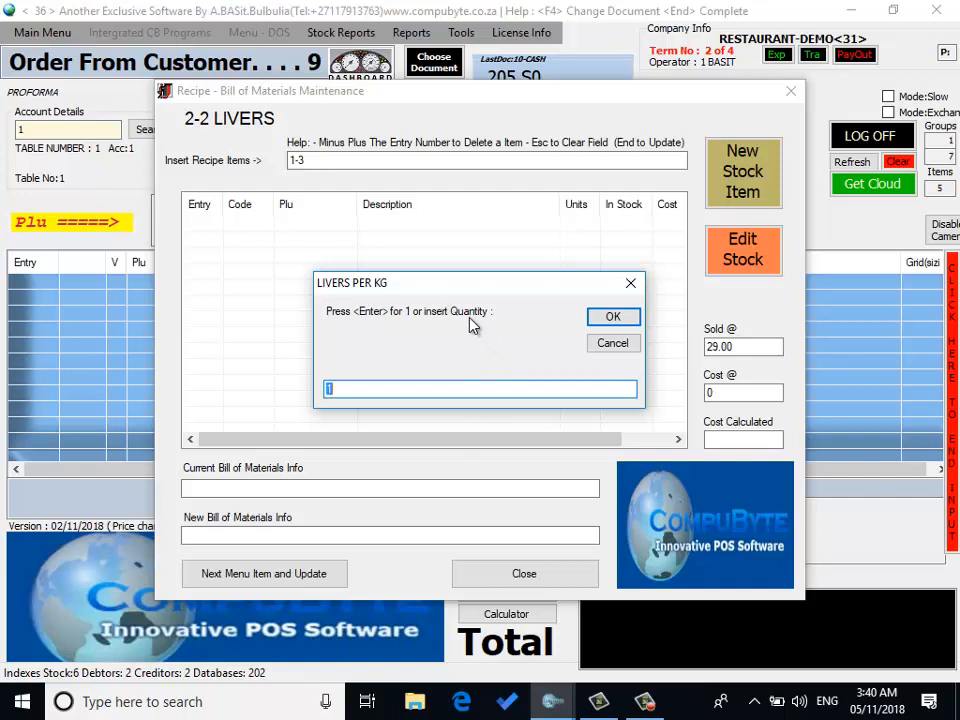
Step: Add 0.25 of the livers per kg to the LIVERS recipe and save the recipe
type(".25")
key("Return")
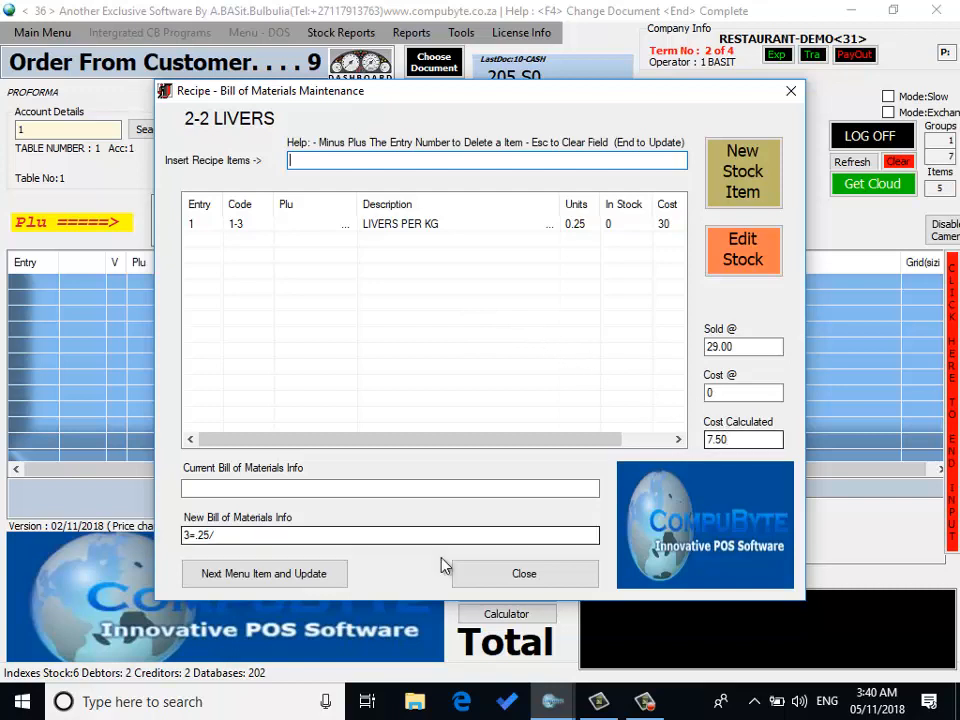
left_click(325, 590)
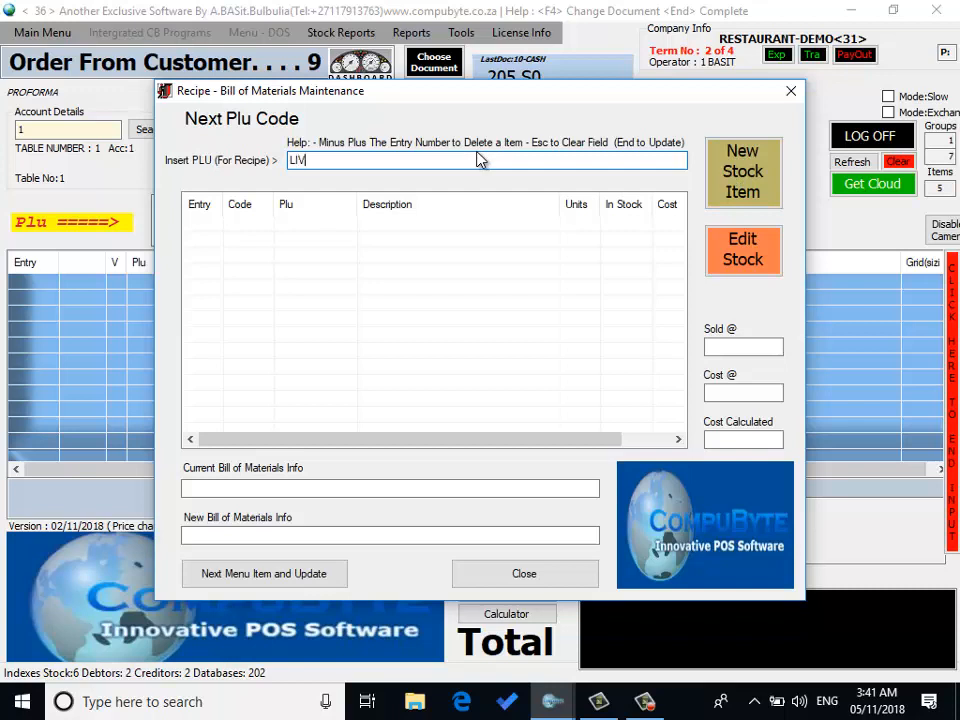
Step: Close the bill of materials maintenance window without picking another menu item
type("E")
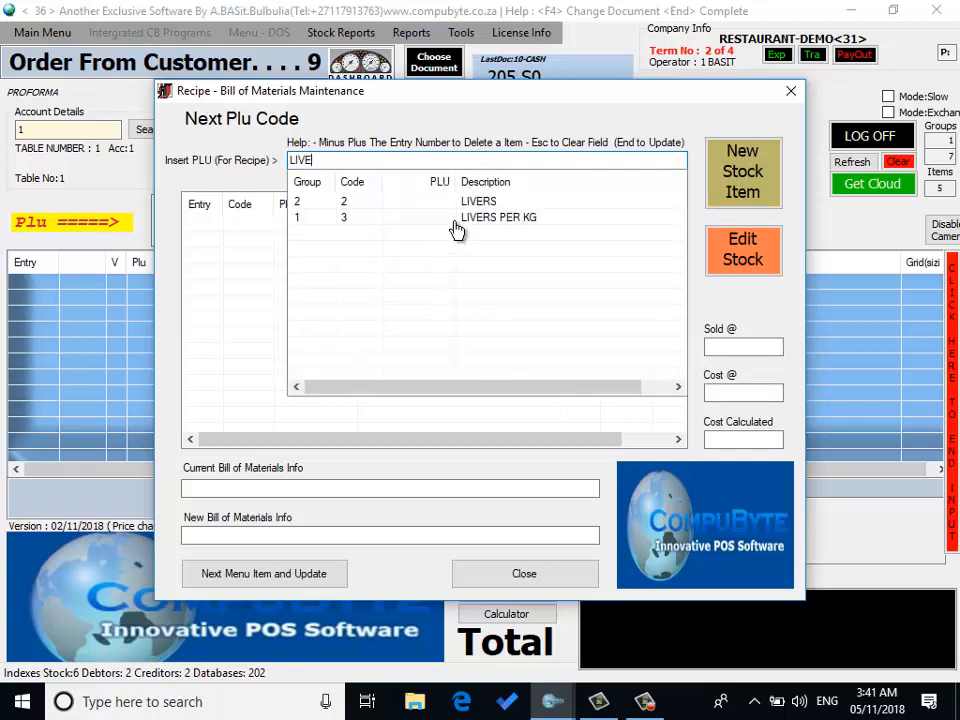
left_click(789, 97)
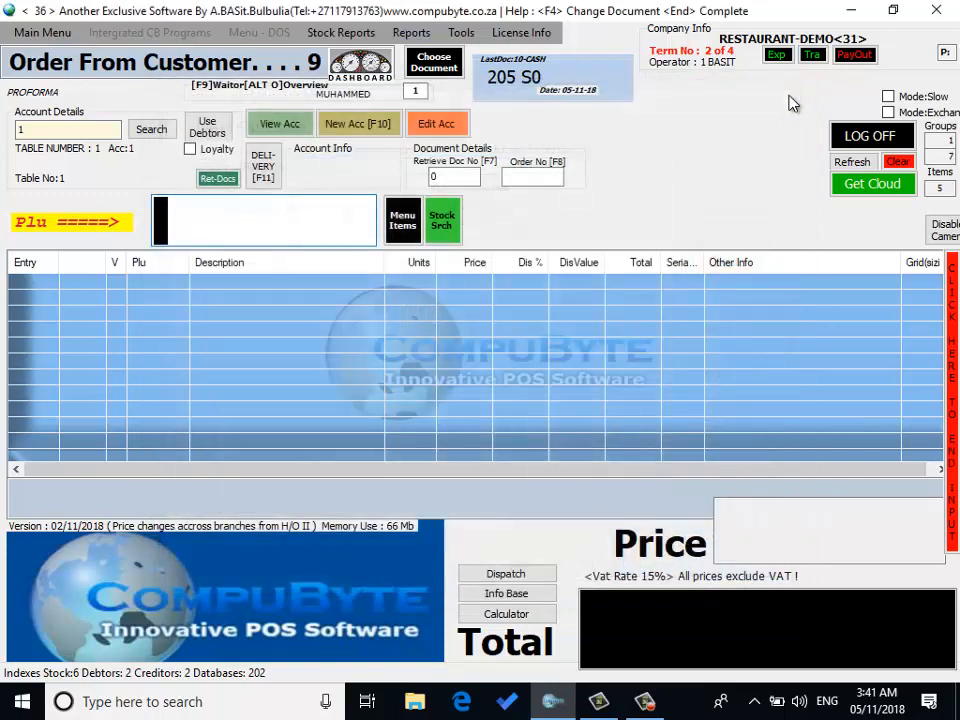